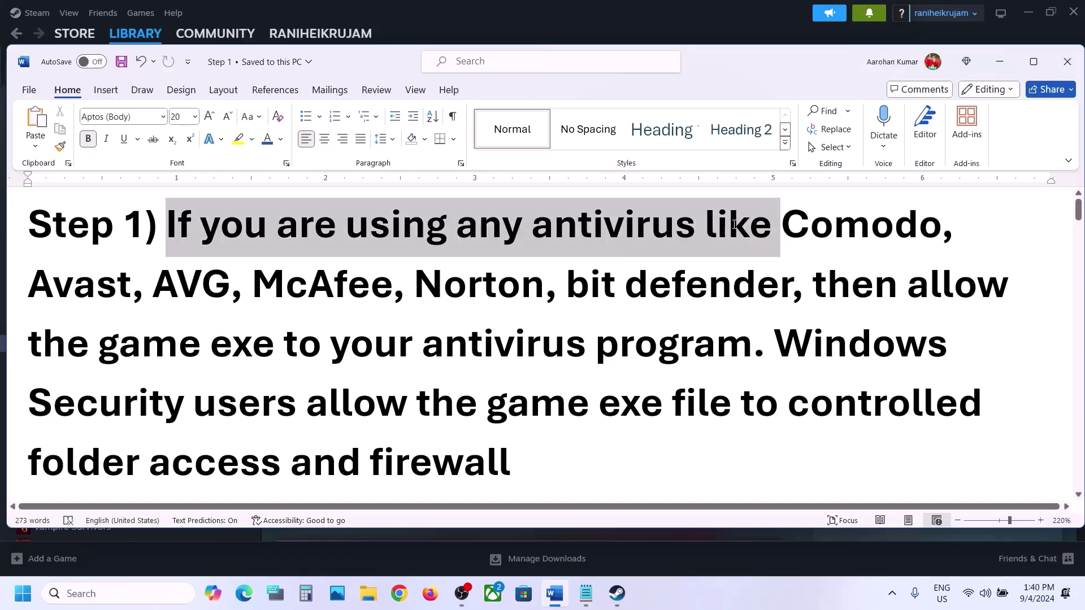
Step: Read the Step 1 instructions on allowing the game exe through the antivirus program, controlled folder access and firewall
{"action": "left_click_drag", "start_coordinate": [734, 225], "coordinate": [544, 300]}
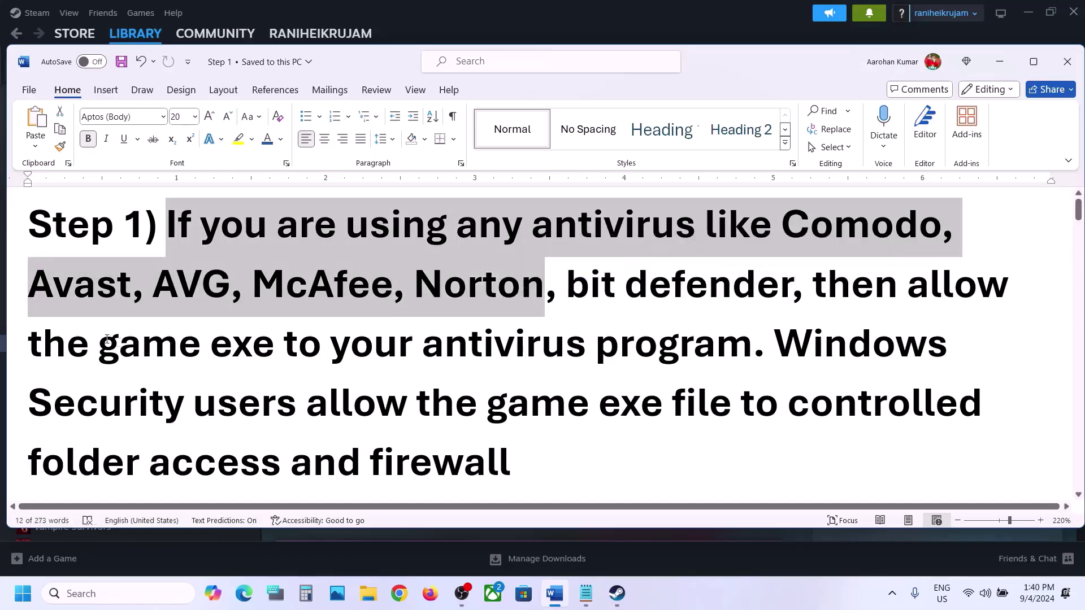
{"action": "left_click_drag", "start_coordinate": [106, 339], "coordinate": [746, 349]}
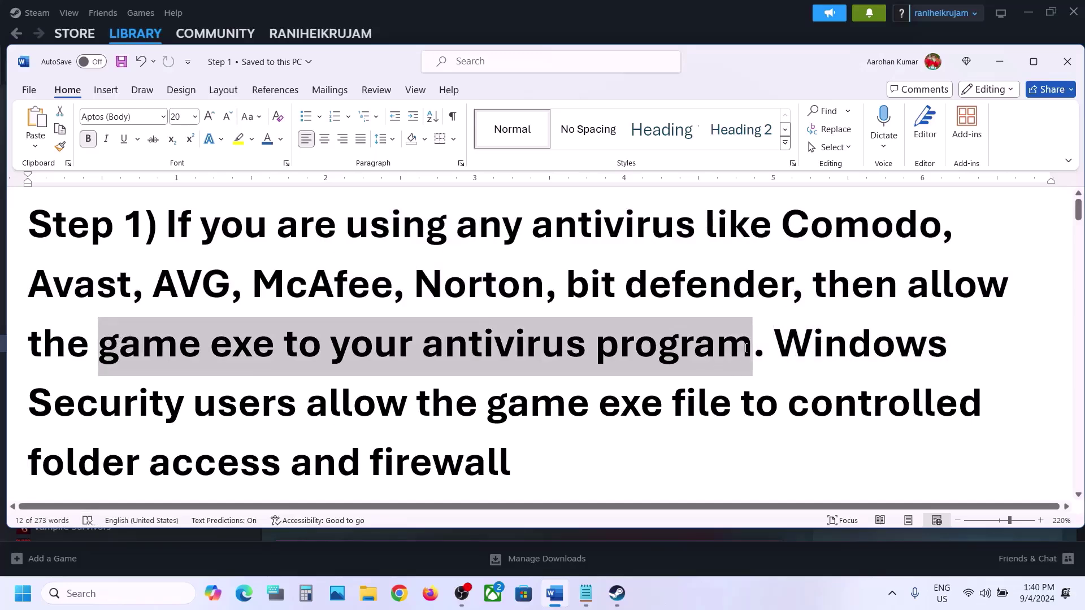
{"action": "left_click_drag", "start_coordinate": [745, 349], "coordinate": [842, 341]}
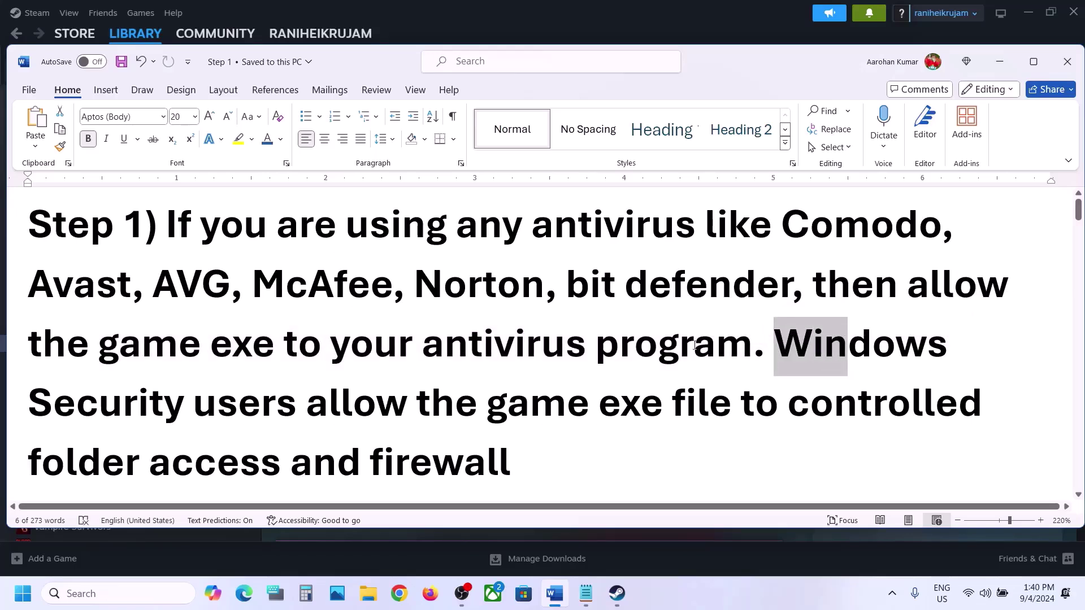
{"action": "left_click_drag", "start_coordinate": [694, 346], "coordinate": [186, 406]}
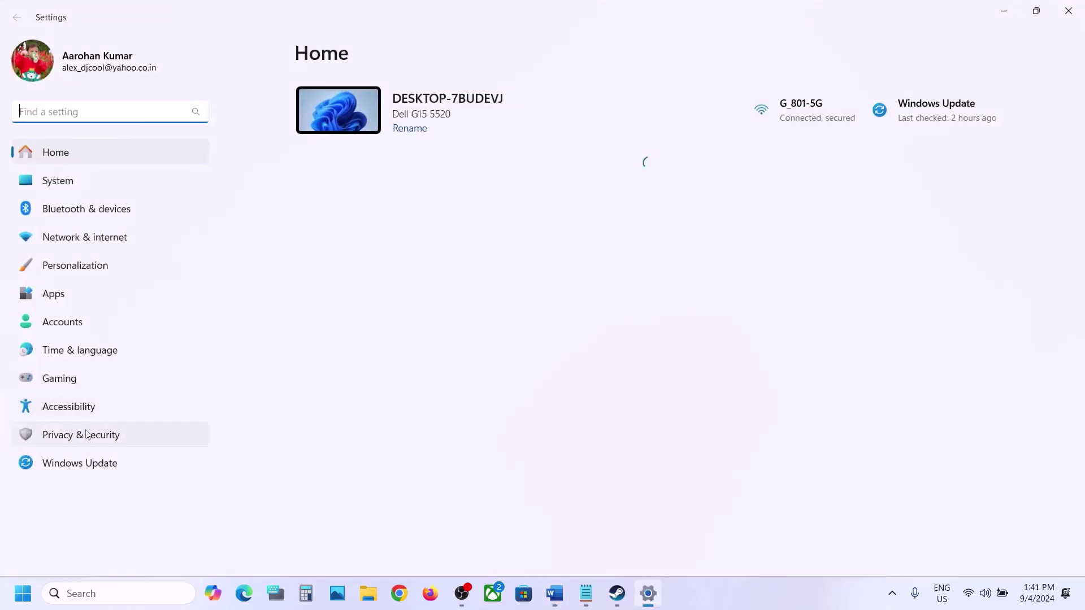
Step: Open the list of apps allowed through Controlled folder access in Windows Security's ransomware protection
{"action": "left_click", "coordinate": [86, 434]}
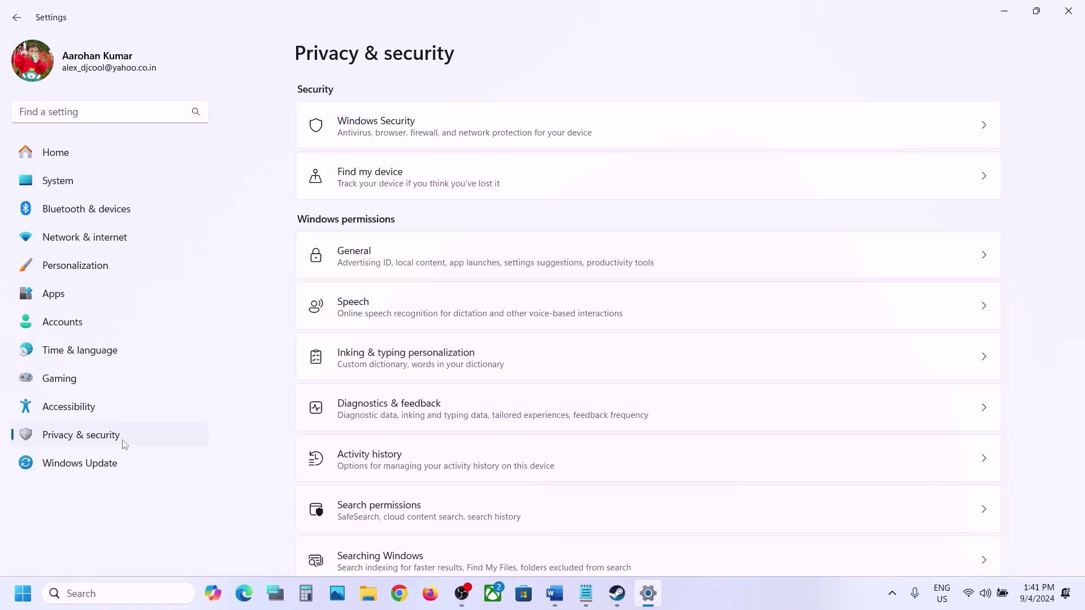
{"action": "left_click", "coordinate": [411, 138]}
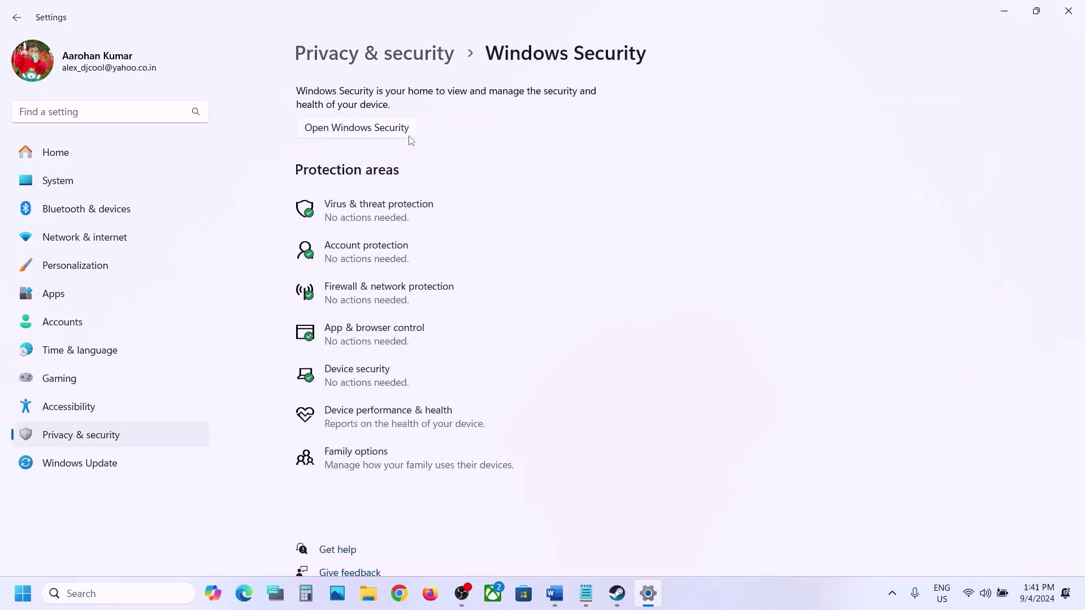
{"action": "left_click", "coordinate": [415, 215]}
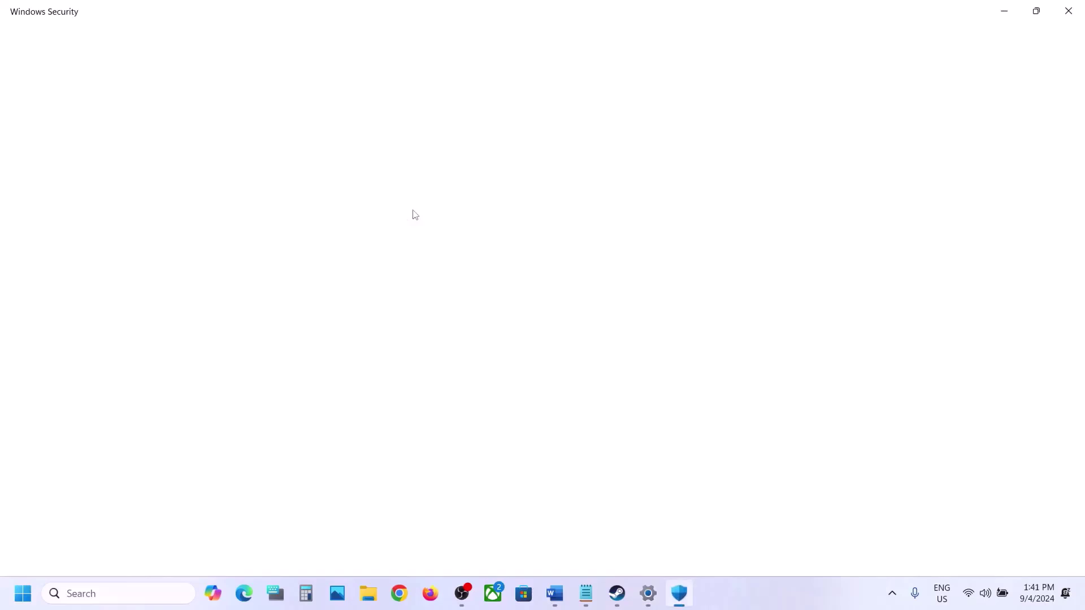
{"action": "scroll", "coordinate": [412, 213], "scroll_direction": "down", "scroll_amount": 3}
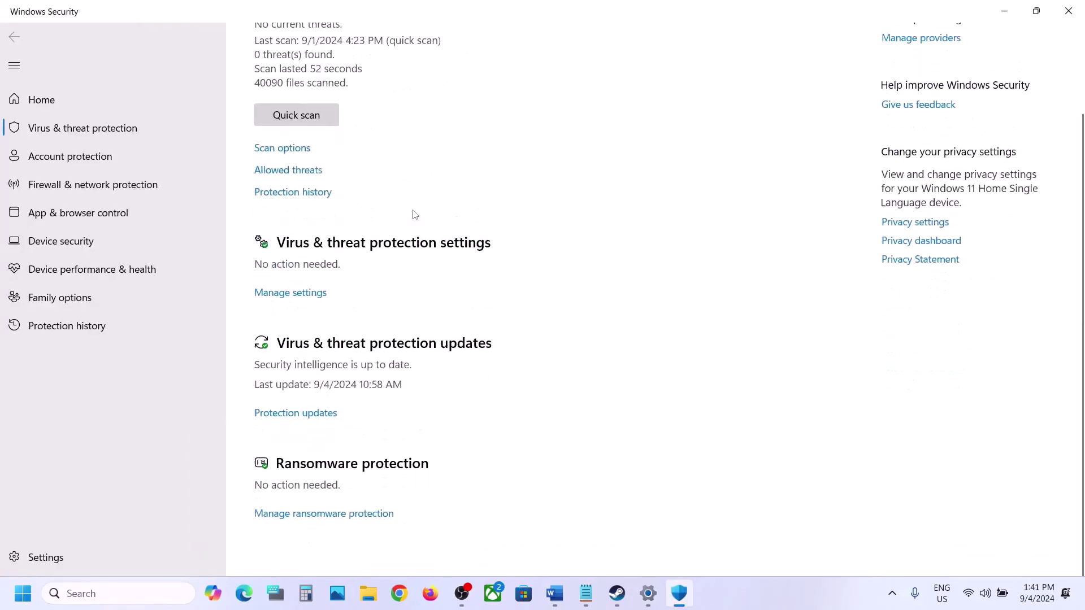
{"action": "left_click", "coordinate": [332, 531]}
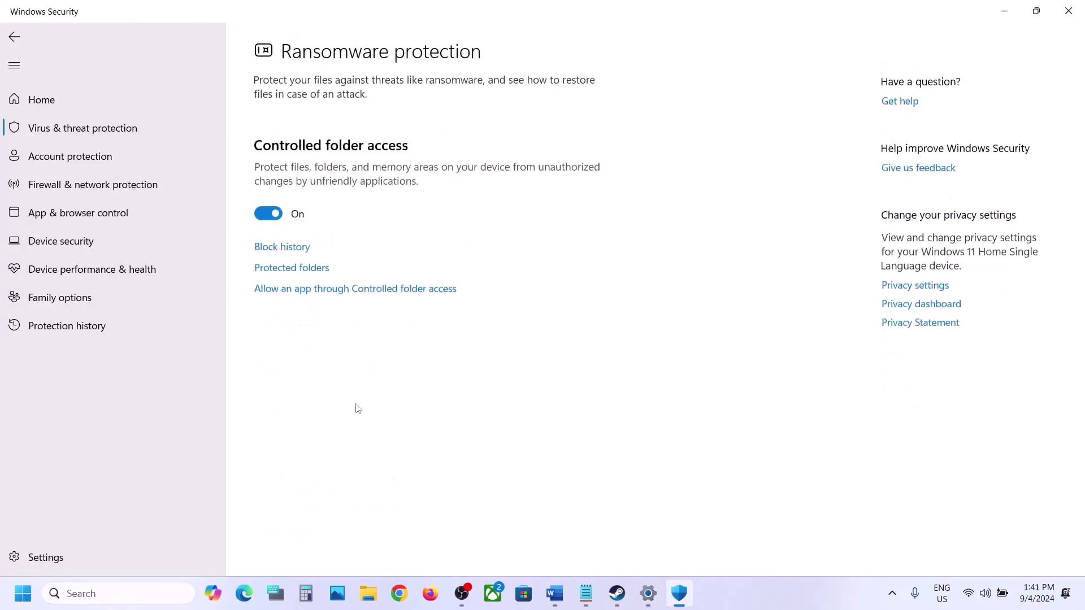
{"action": "left_click", "coordinate": [337, 289]}
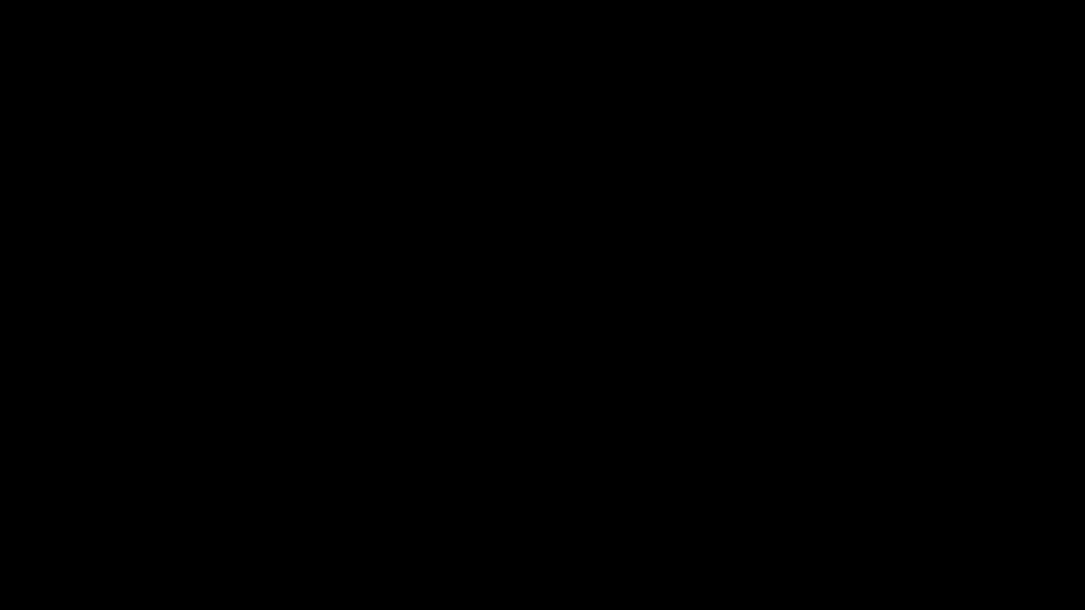
Step: Start adding an allowed app by browsing all apps and go to C:\Program Files (x86)\Steam
{"action": "left_click", "coordinate": [325, 51]}
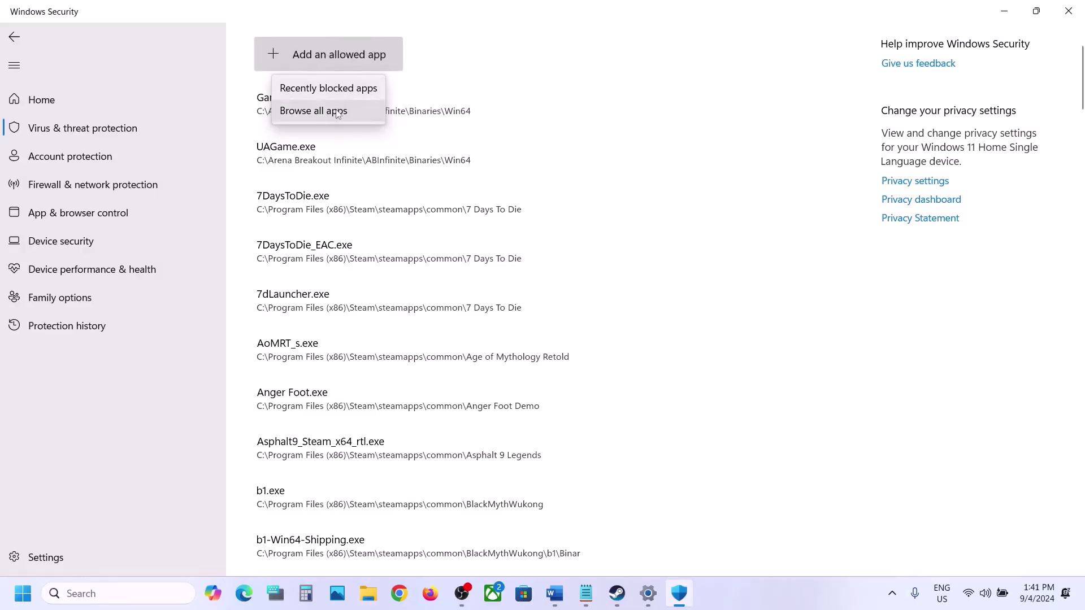
{"action": "left_click", "coordinate": [339, 111]}
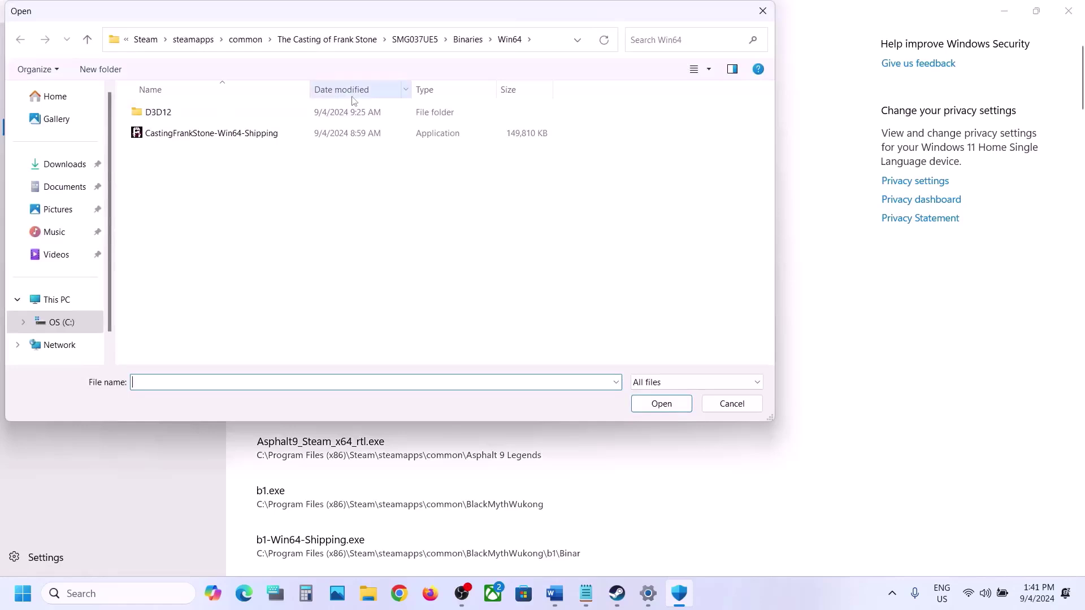
{"action": "left_click", "coordinate": [71, 305]}
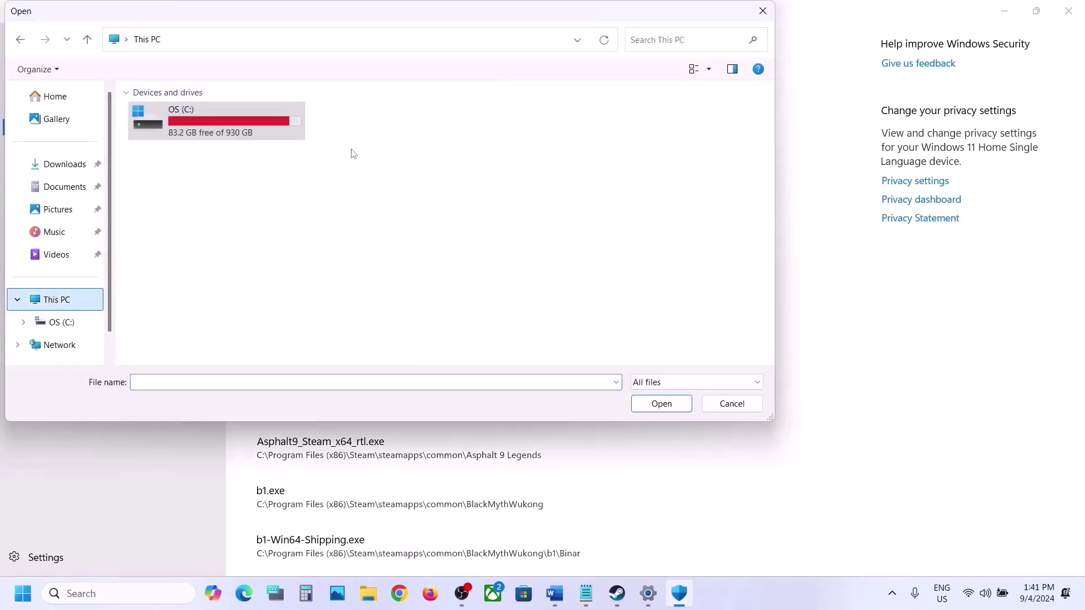
{"action": "double_click", "coordinate": [260, 130]}
{"action": "scroll", "coordinate": [260, 130], "scroll_direction": "down", "scroll_amount": 3}
{"action": "double_click", "coordinate": [211, 234]}
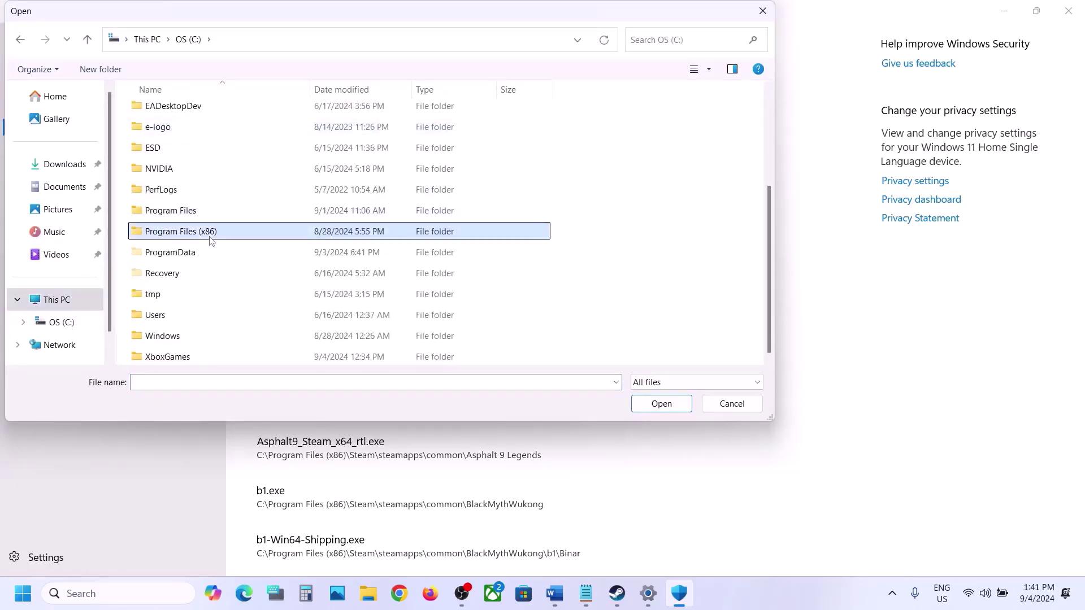
{"action": "scroll", "coordinate": [210, 240], "scroll_direction": "down", "scroll_amount": 5}
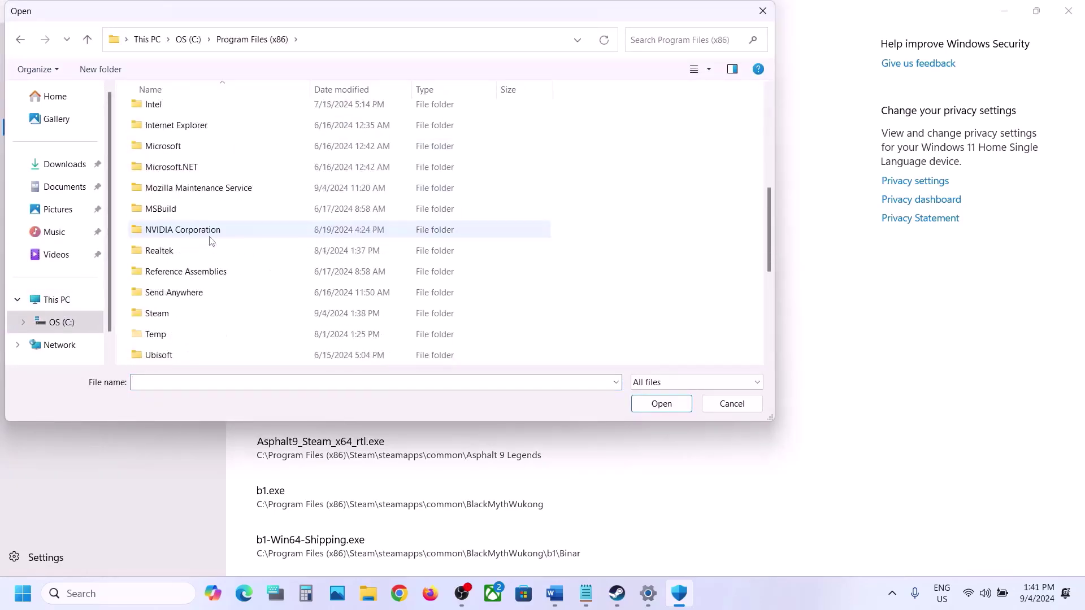
{"action": "double_click", "coordinate": [167, 313]}
Step: Add SpectreClient from Steam's steamapps\common\Spectre Divide folder as an allowed app
{"action": "scroll", "coordinate": [168, 315], "scroll_direction": "down", "scroll_amount": 3}
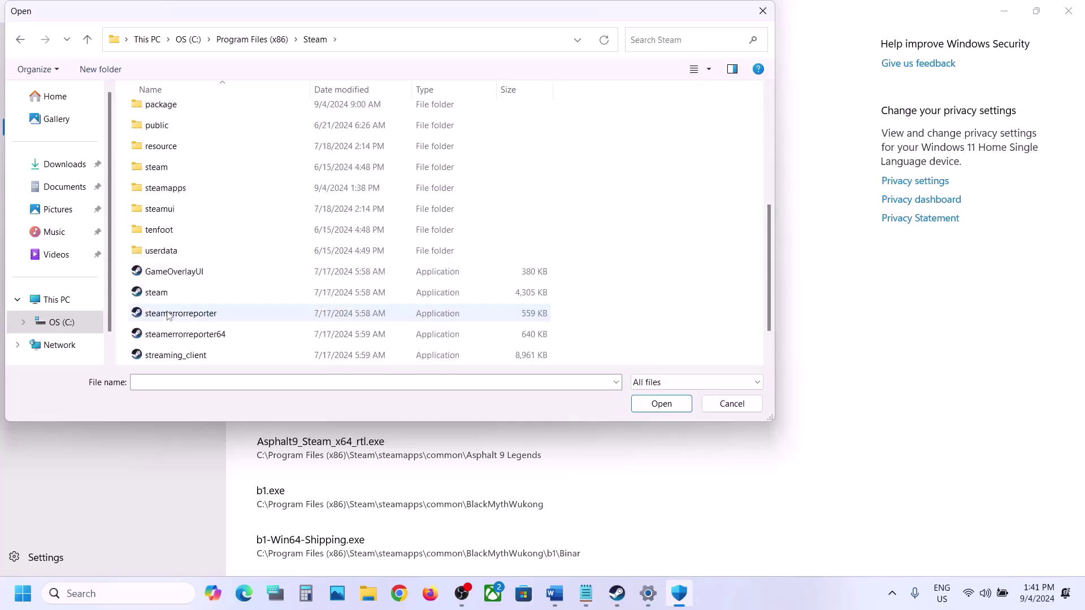
{"action": "double_click", "coordinate": [178, 188]}
{"action": "double_click", "coordinate": [174, 115]}
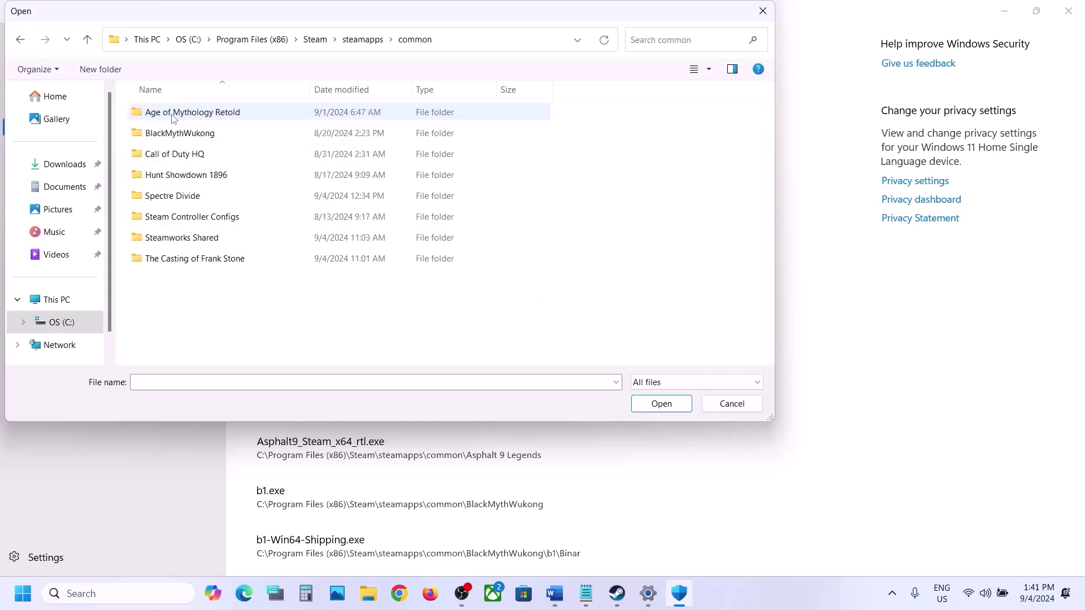
{"action": "double_click", "coordinate": [176, 195]}
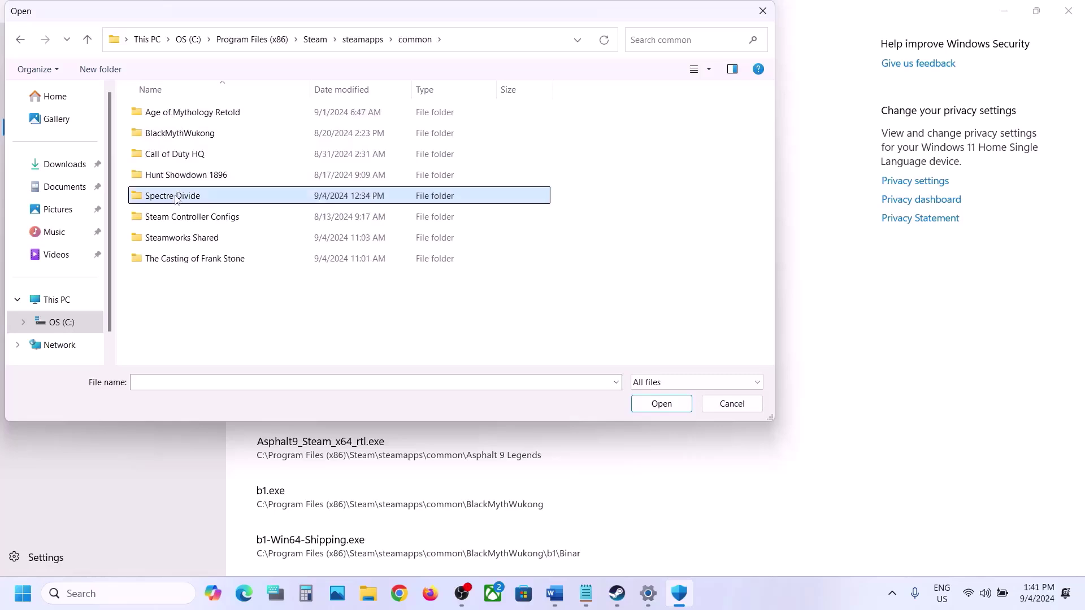
{"action": "left_click", "coordinate": [192, 158]}
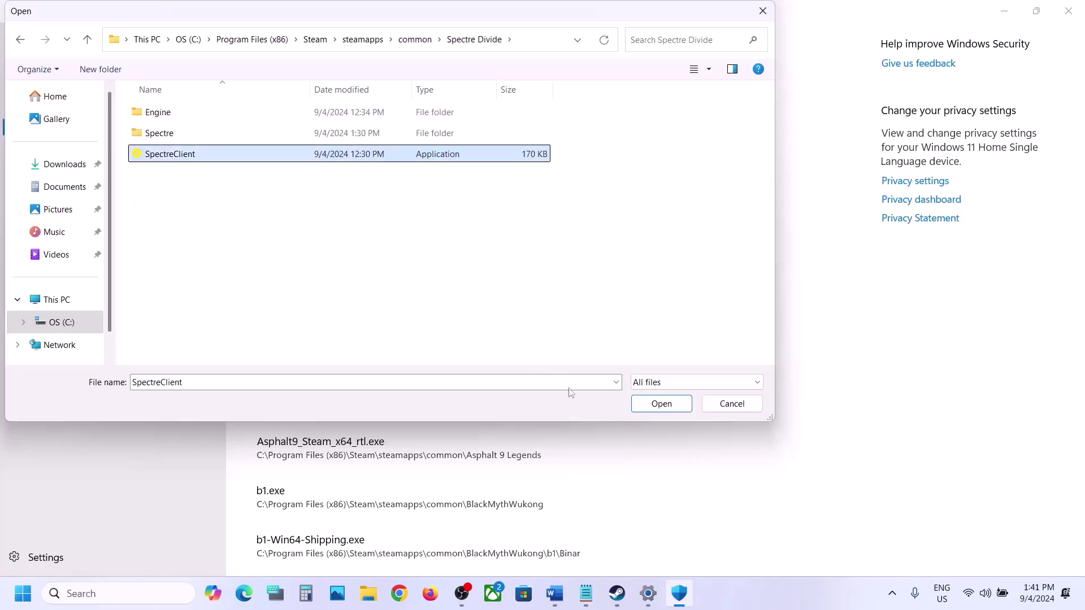
{"action": "left_click", "coordinate": [661, 404]}
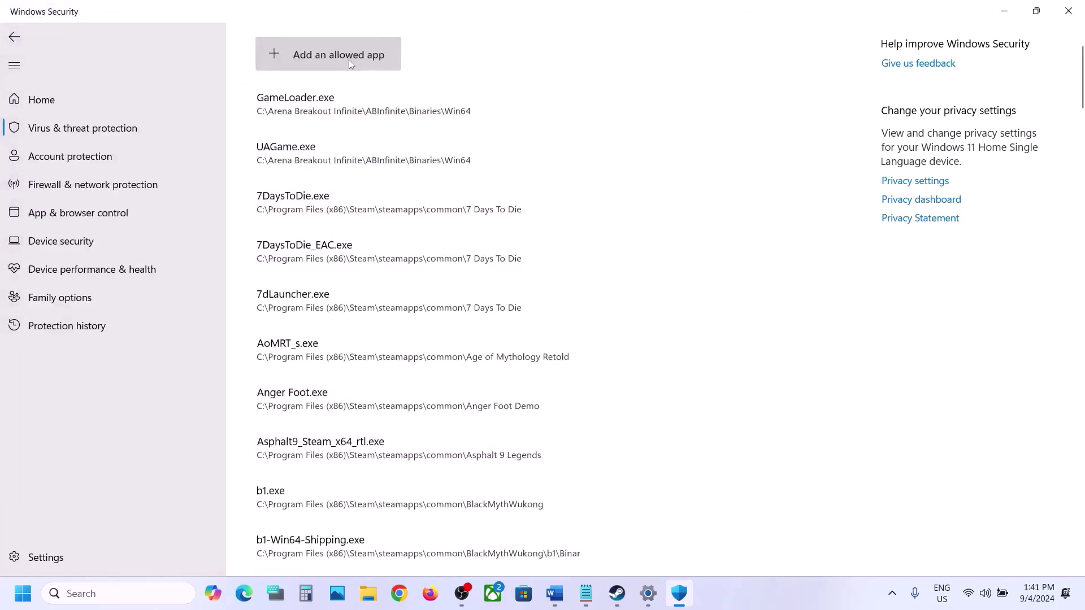
Step: Allow SpectreClient_BE from the Spectre\Binaries\Win64 subfolder of Spectre Divide through Controlled folder access
{"action": "left_click", "coordinate": [348, 60]}
{"action": "left_click", "coordinate": [310, 109]}
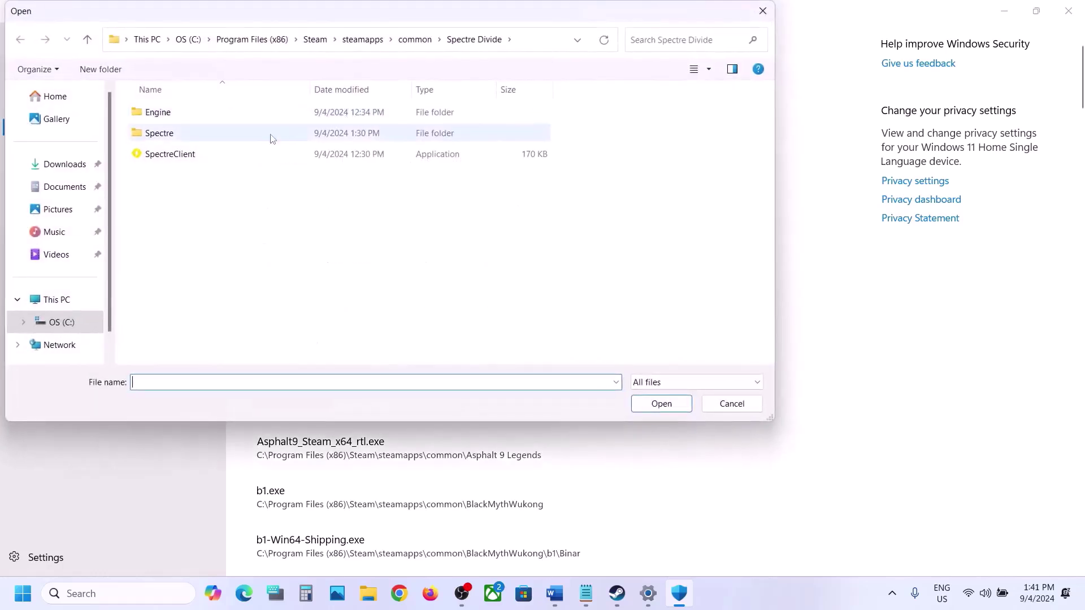
{"action": "left_click", "coordinate": [182, 138]}
{"action": "double_click", "coordinate": [182, 137]}
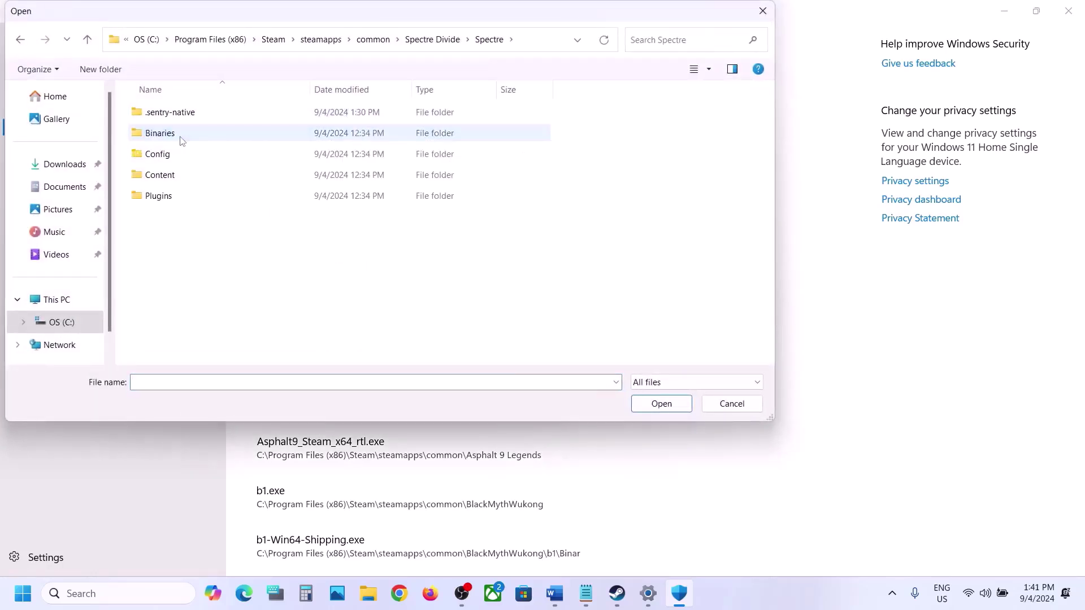
{"action": "double_click", "coordinate": [174, 136]}
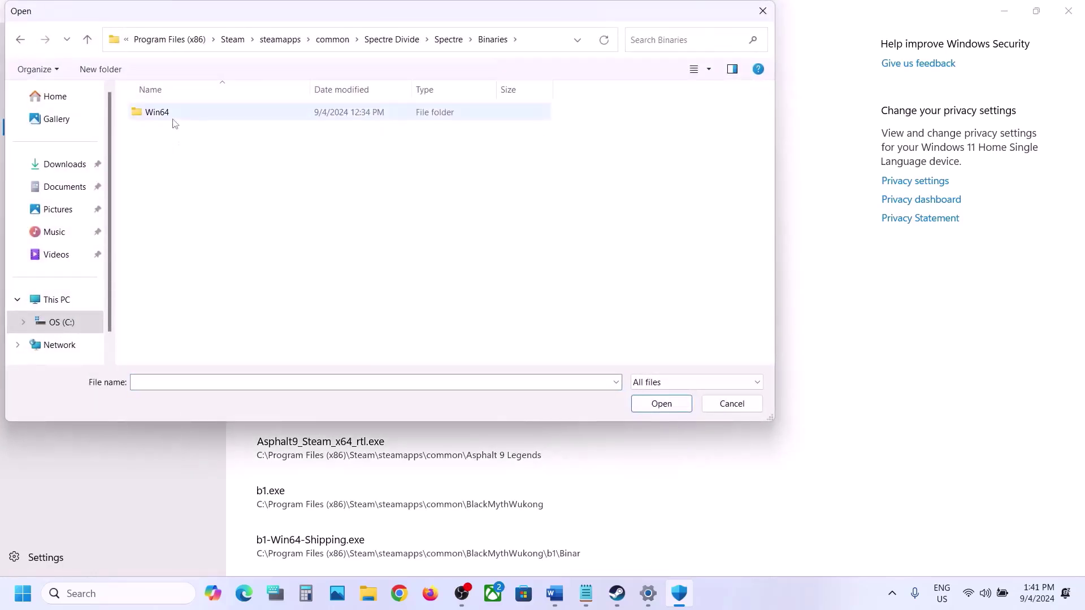
{"action": "double_click", "coordinate": [175, 122]}
{"action": "left_click", "coordinate": [216, 140]}
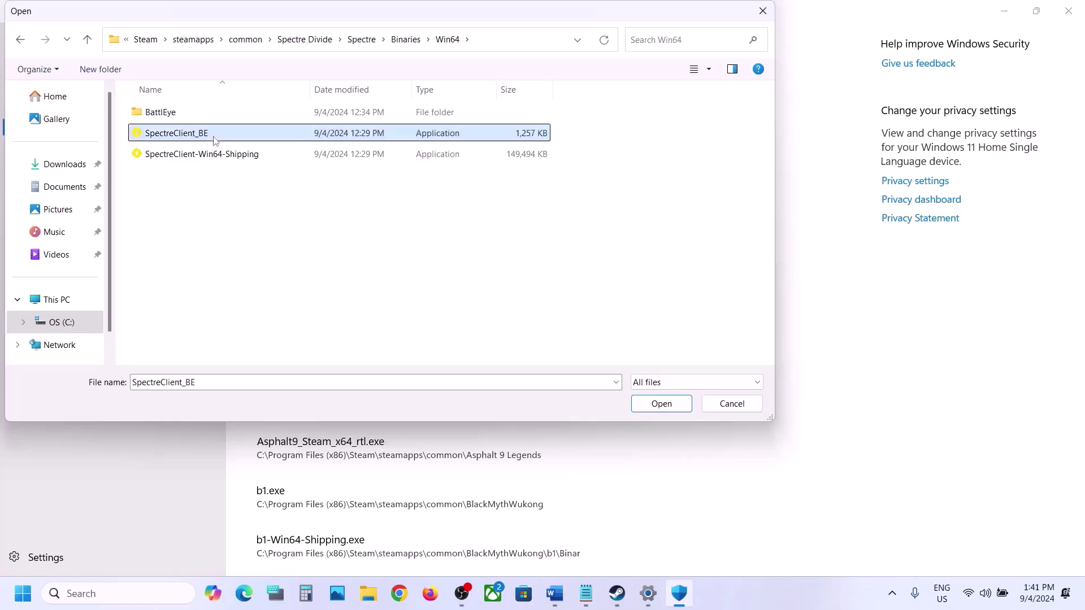
{"action": "left_click", "coordinate": [662, 404]}
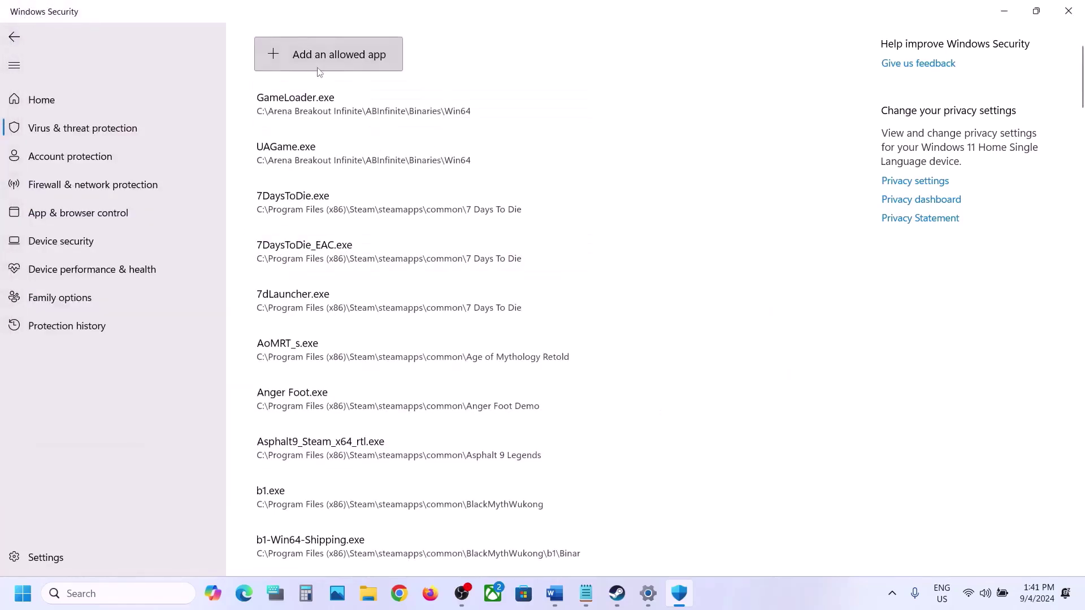
Step: Allow SpectreClient-Win64-Shipping from the same Win64 folder through Controlled folder access
{"action": "left_click", "coordinate": [318, 66]}
{"action": "left_click", "coordinate": [320, 101]}
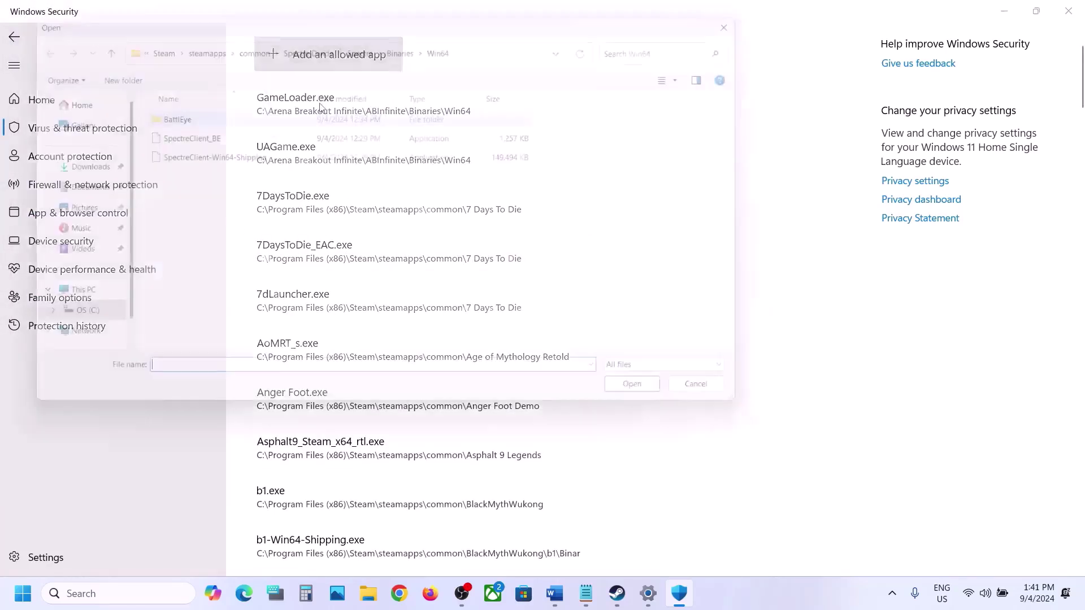
{"action": "left_click", "coordinate": [213, 159]}
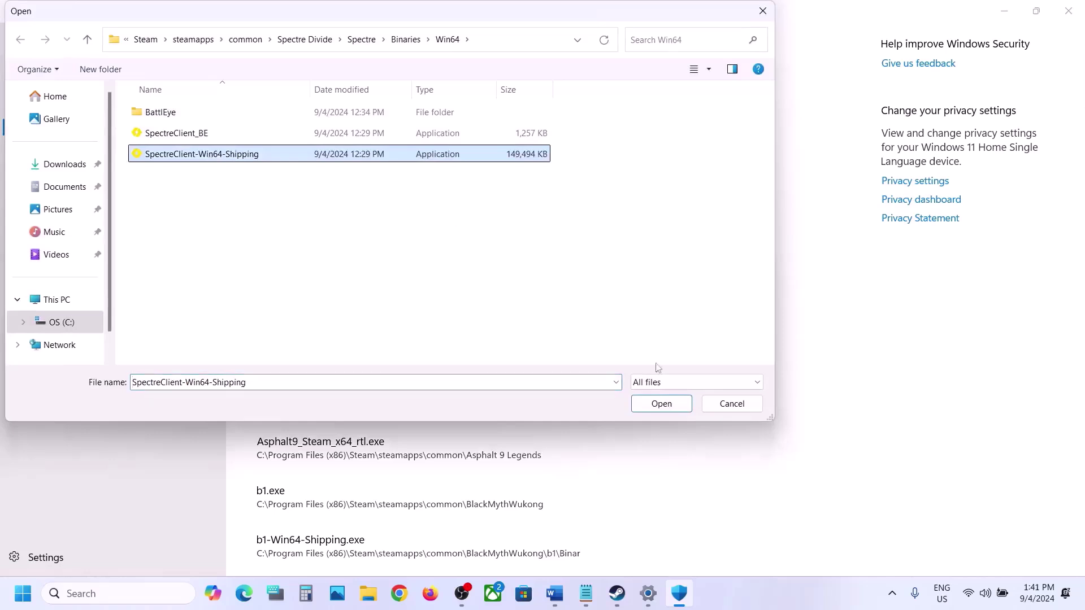
{"action": "left_click", "coordinate": [662, 404]}
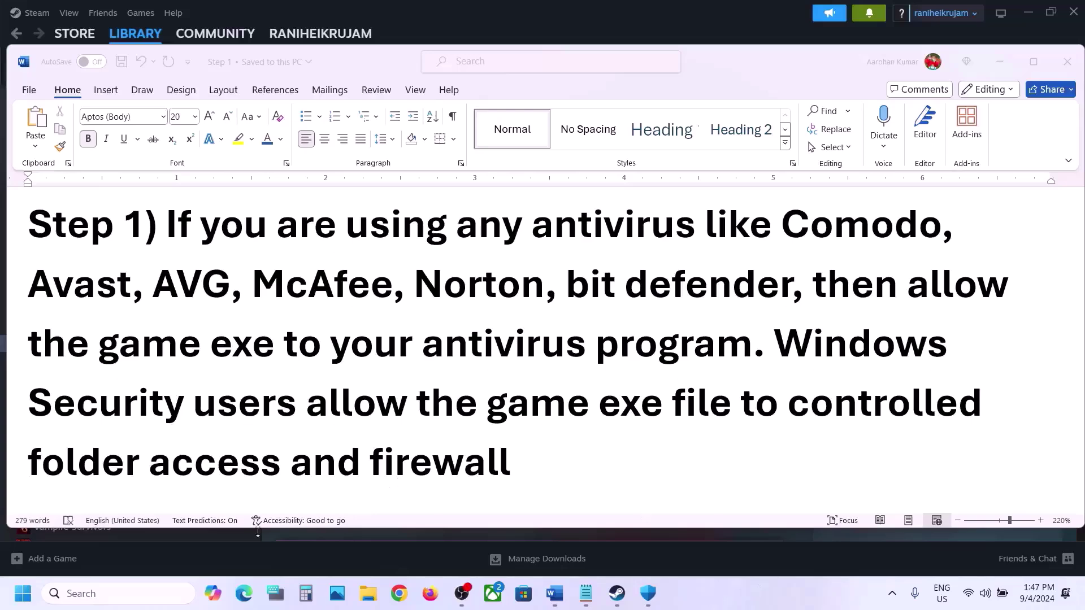
Step: Switch to Control Panel and open the list of apps allowed through Windows Defender Firewall
{"action": "left_click", "coordinate": [133, 592]}
{"action": "type", "text": "control"}
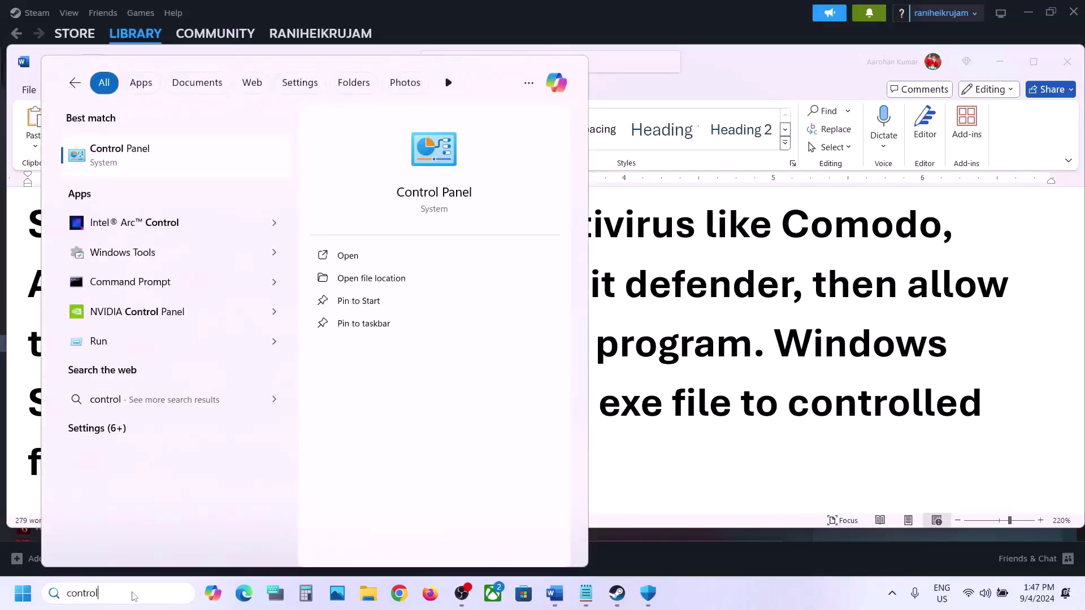
{"action": "key", "text": "Return"}
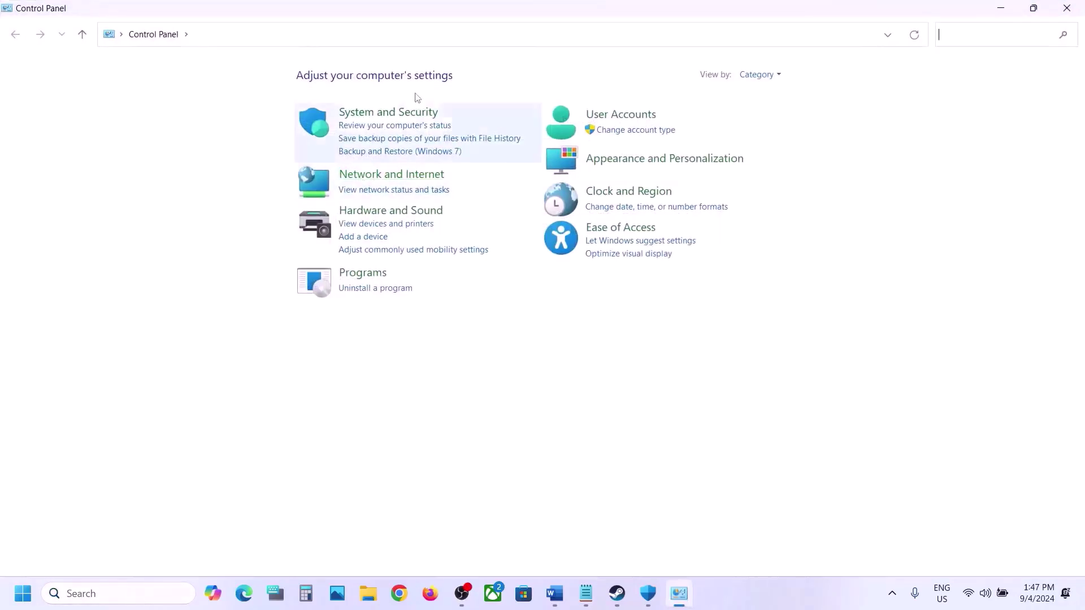
{"action": "left_click", "coordinate": [389, 110]}
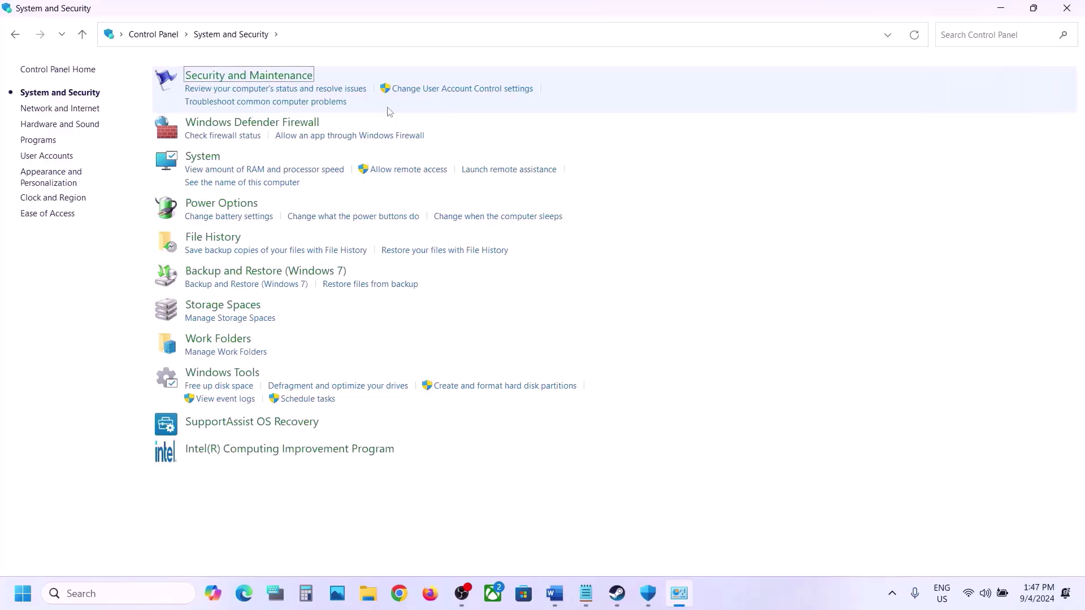
{"action": "left_click", "coordinate": [274, 124]}
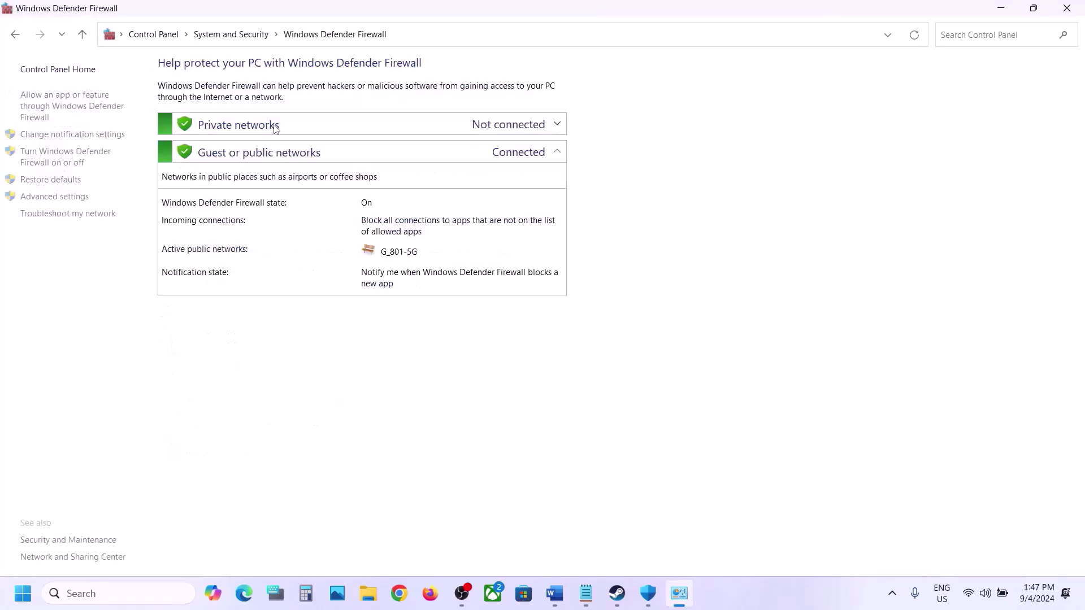
{"action": "left_click", "coordinate": [99, 114]}
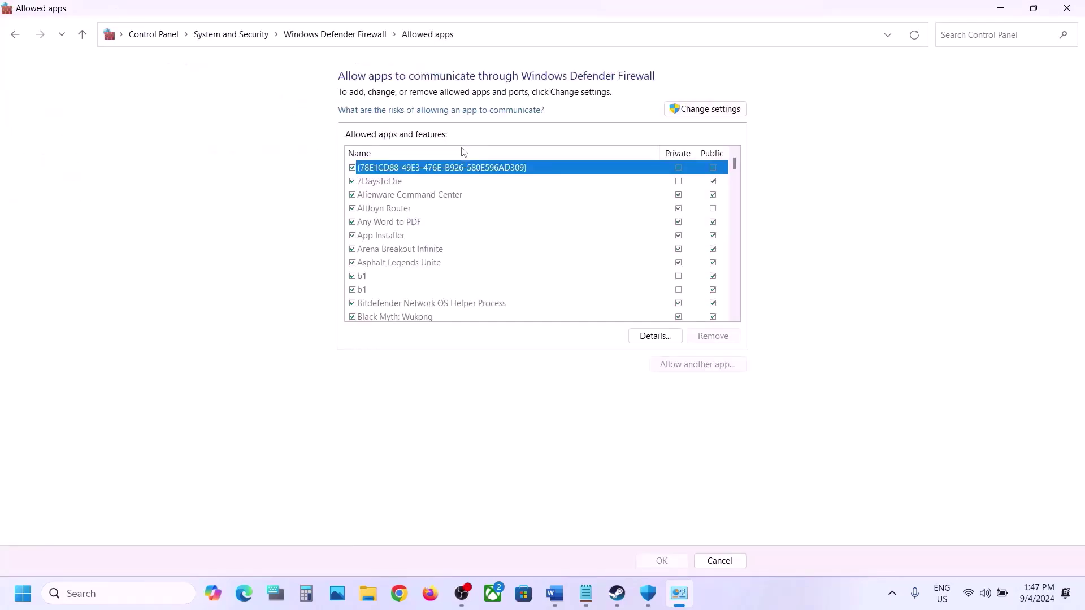
Step: Unlock the firewall's allowed apps list for changes and browse for another app in C:\Program Files (x86)
{"action": "left_click", "coordinate": [710, 109]}
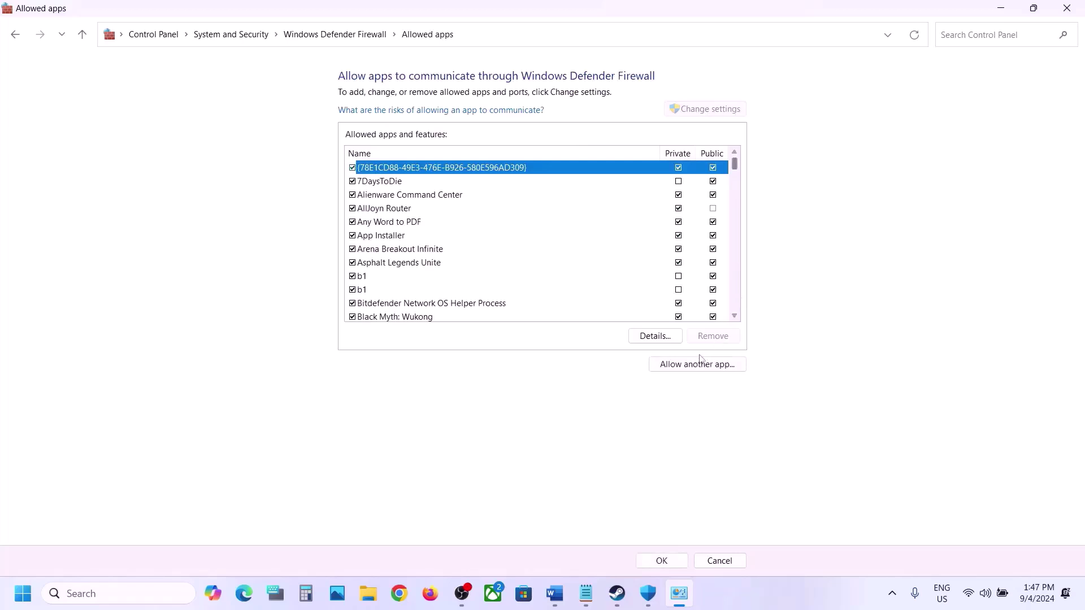
{"action": "left_click", "coordinate": [700, 361]}
{"action": "left_click", "coordinate": [650, 363]}
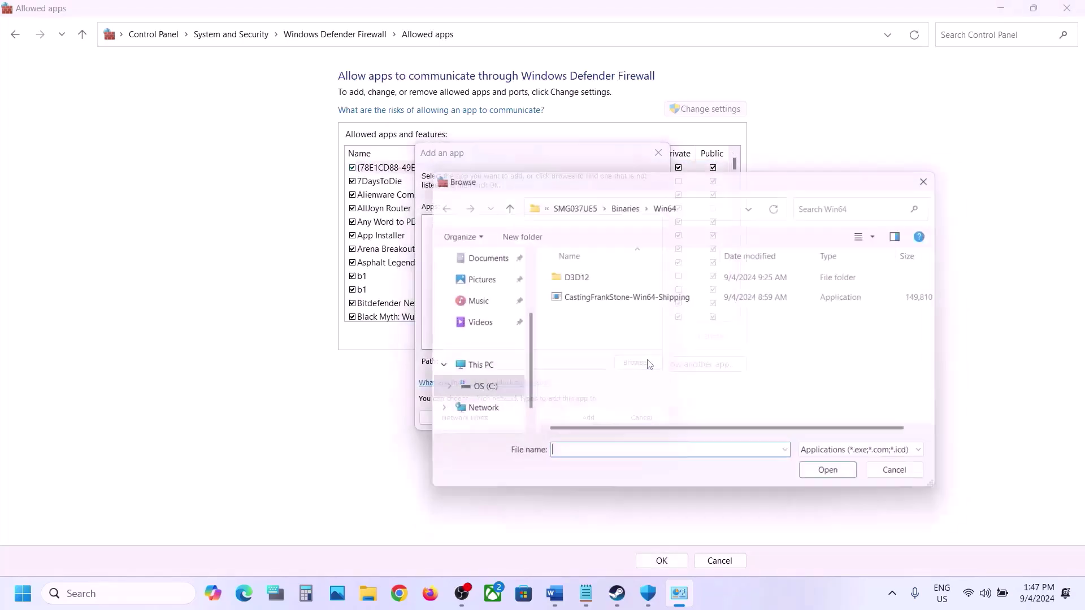
{"action": "left_click", "coordinate": [477, 389]}
{"action": "scroll", "coordinate": [607, 337], "scroll_direction": "down", "scroll_amount": 2}
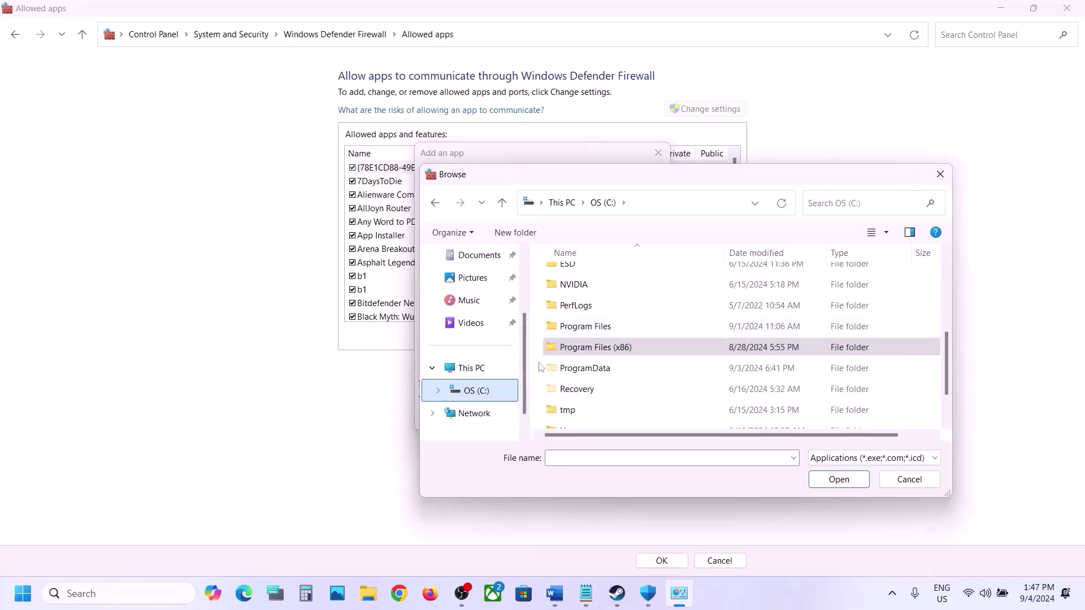
{"action": "left_click", "coordinate": [495, 370]}
{"action": "double_click", "coordinate": [637, 290]}
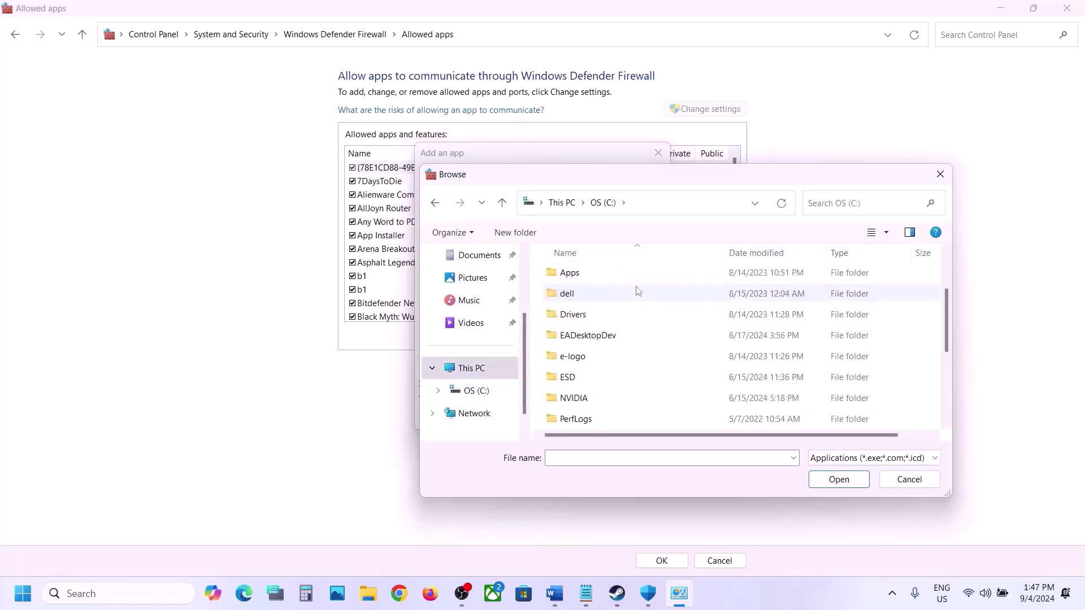
{"action": "scroll", "coordinate": [616, 322], "scroll_direction": "down", "scroll_amount": 2}
{"action": "double_click", "coordinate": [608, 357]}
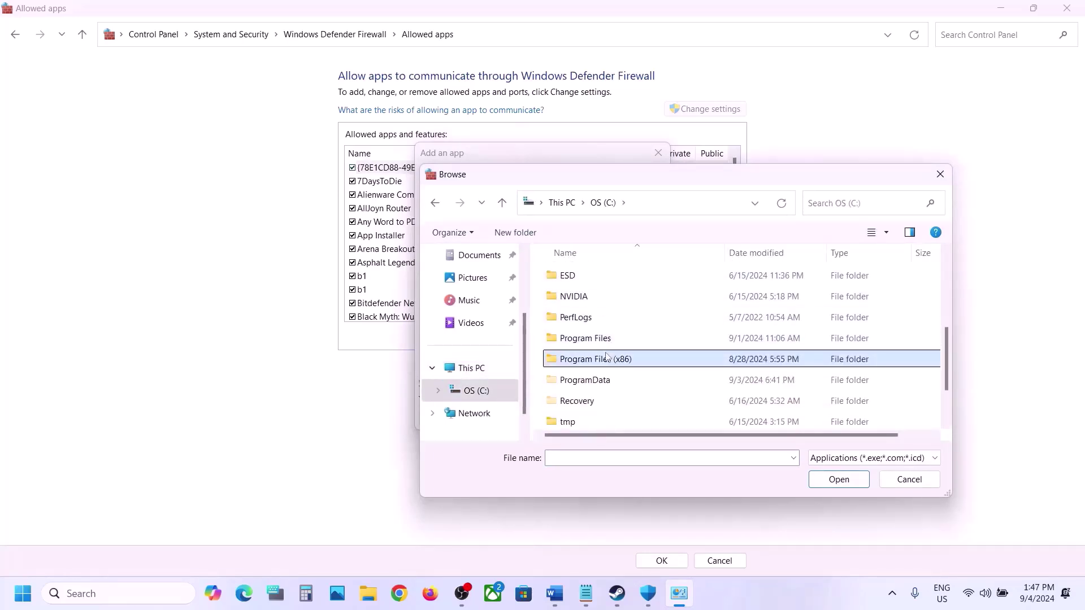
Step: Browse to the Steam\steamapps\common folder that holds the installed games
{"action": "scroll", "coordinate": [605, 330], "scroll_direction": "down", "scroll_amount": 4}
{"action": "scroll", "coordinate": [606, 331], "scroll_direction": "down", "scroll_amount": 4}
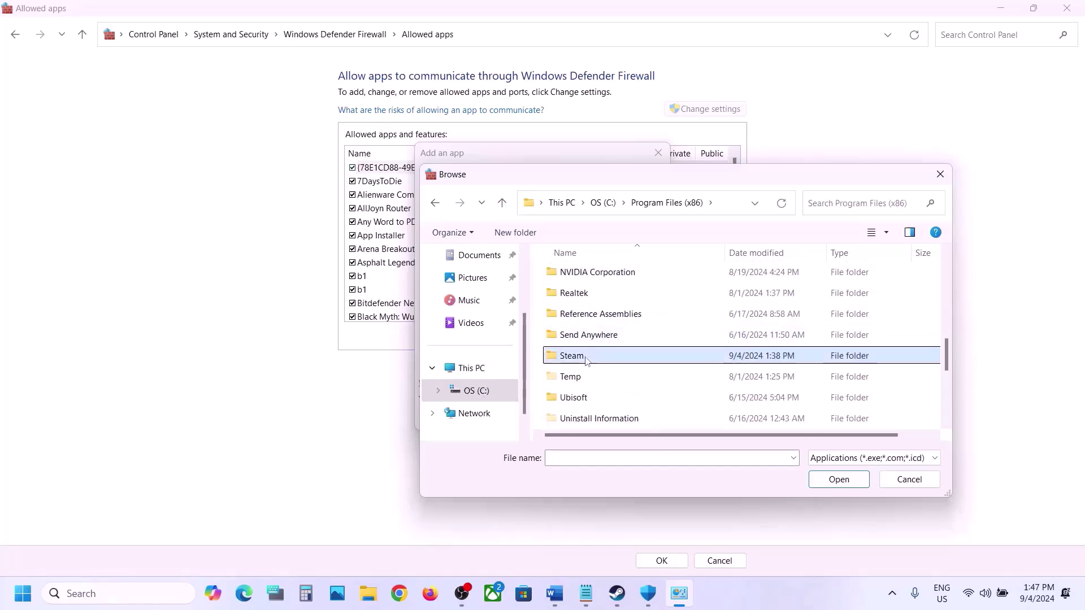
{"action": "double_click", "coordinate": [575, 355]}
{"action": "scroll", "coordinate": [586, 359], "scroll_direction": "down", "scroll_amount": 4}
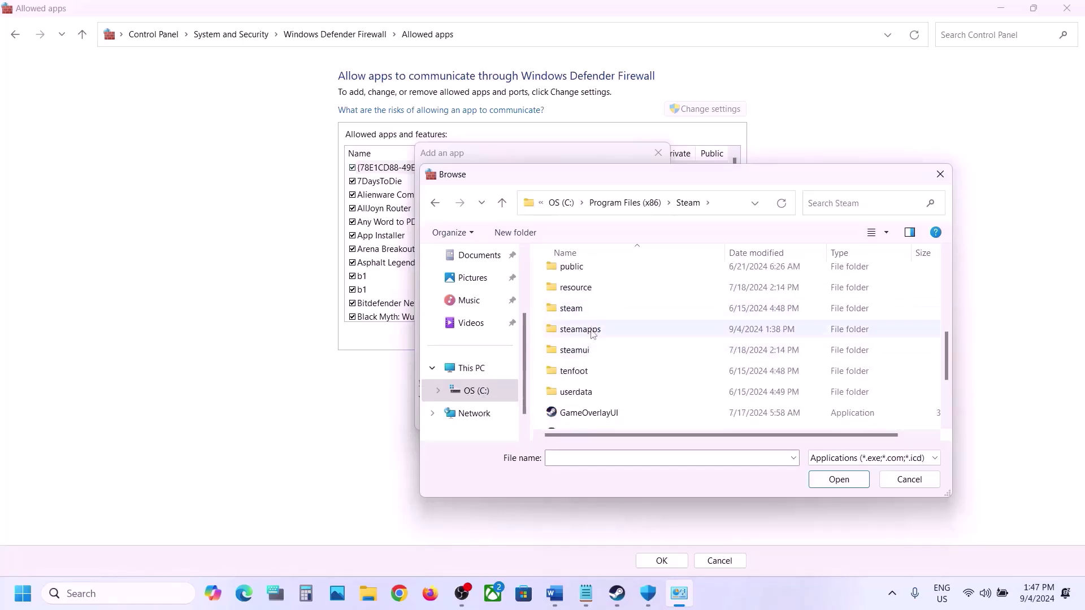
{"action": "double_click", "coordinate": [581, 330]}
{"action": "double_click", "coordinate": [588, 275]}
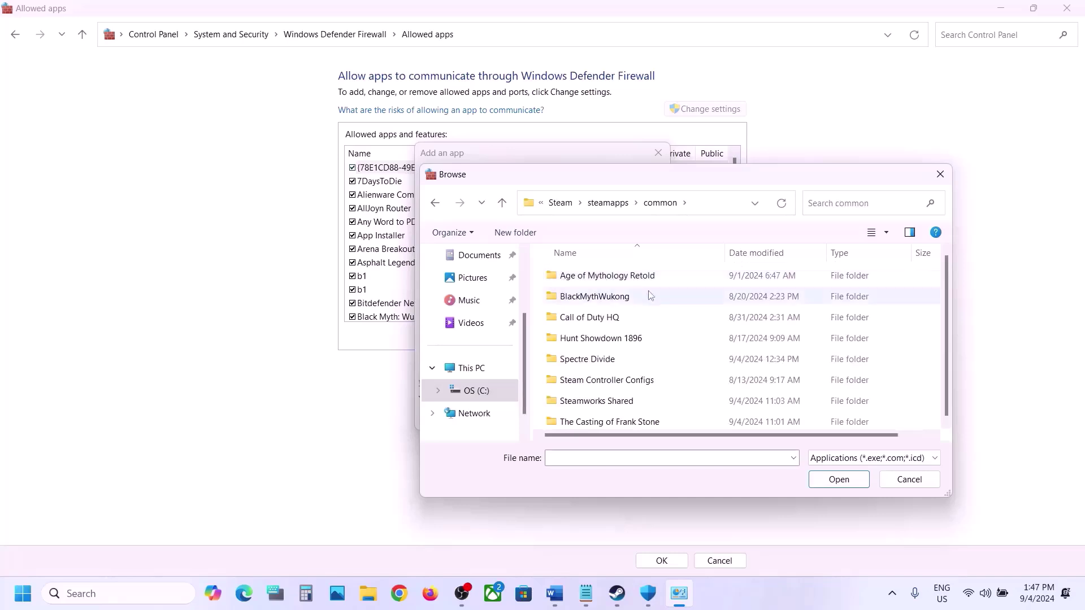
Step: Try to add SpectreClient from the Spectre Divide folder to the firewall's allowed apps
{"action": "double_click", "coordinate": [620, 364]}
{"action": "left_click", "coordinate": [605, 322]}
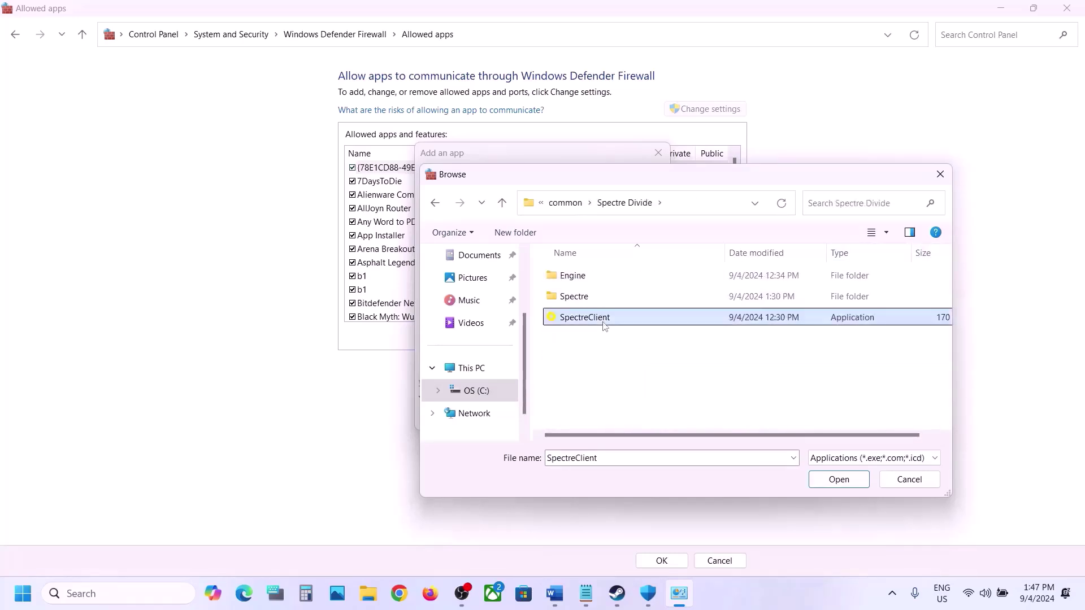
{"action": "left_click", "coordinate": [839, 479]}
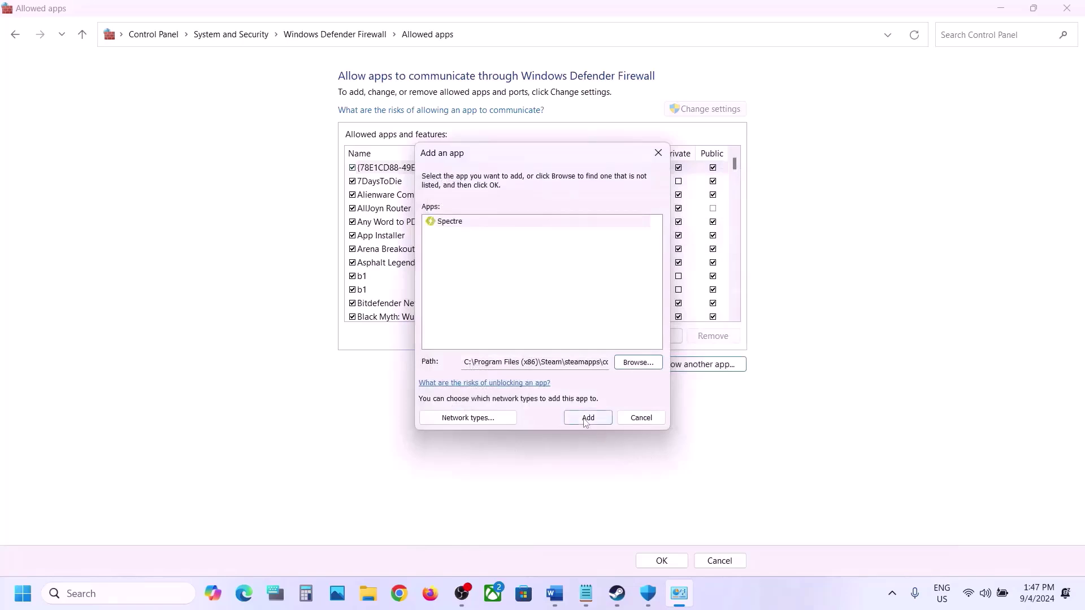
{"action": "left_click", "coordinate": [586, 419]}
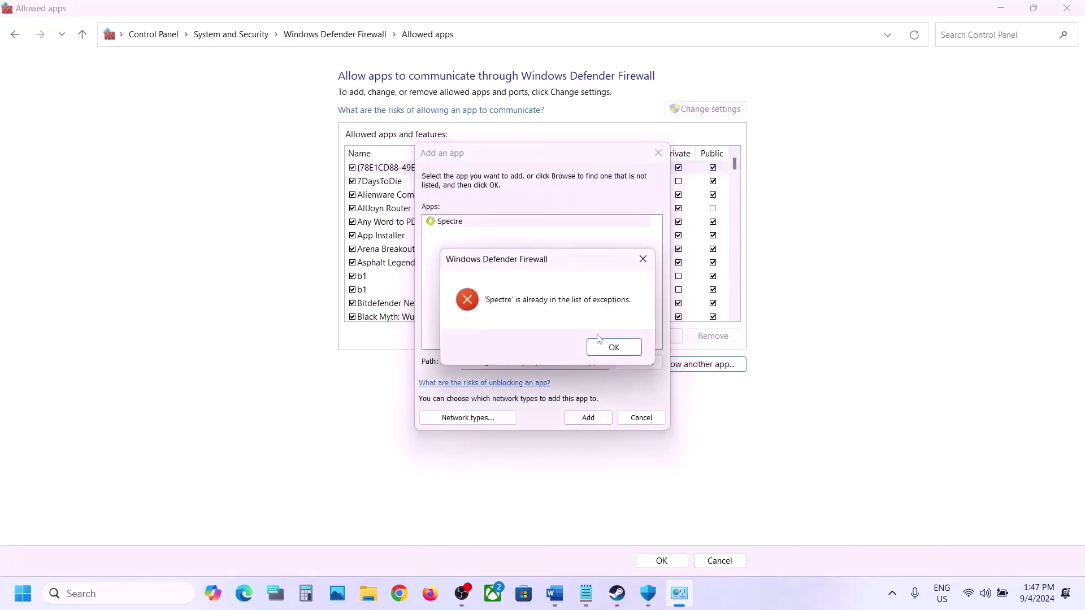
{"action": "left_click", "coordinate": [610, 347]}
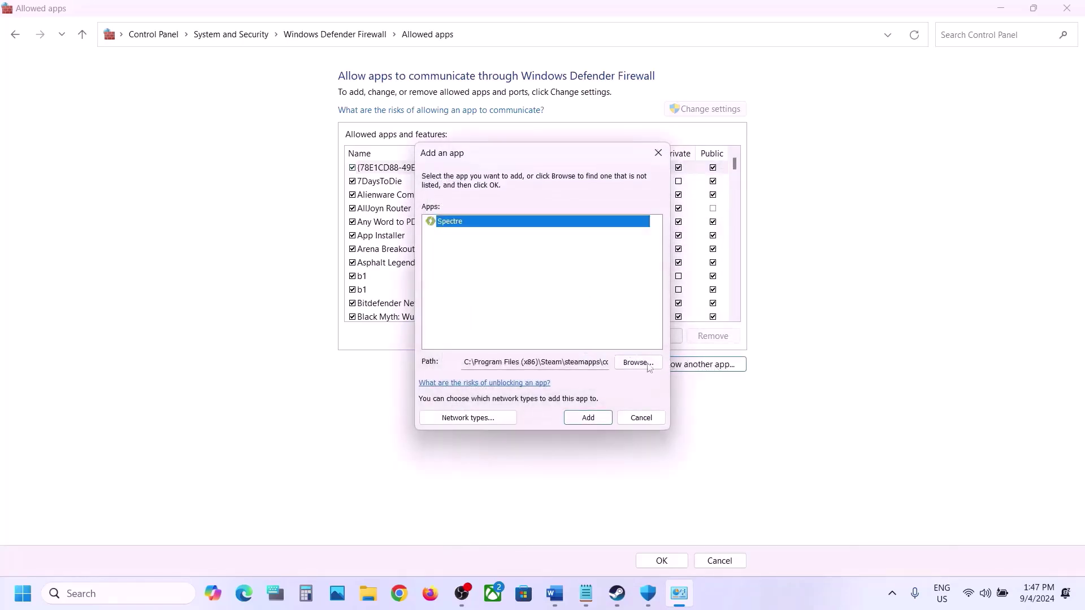
Step: Try to add SpectreClient_BE from the Spectre\Binaries\Win64 subfolder to the firewall's allowed apps
{"action": "left_click", "coordinate": [648, 367]}
{"action": "left_click", "coordinate": [584, 304]}
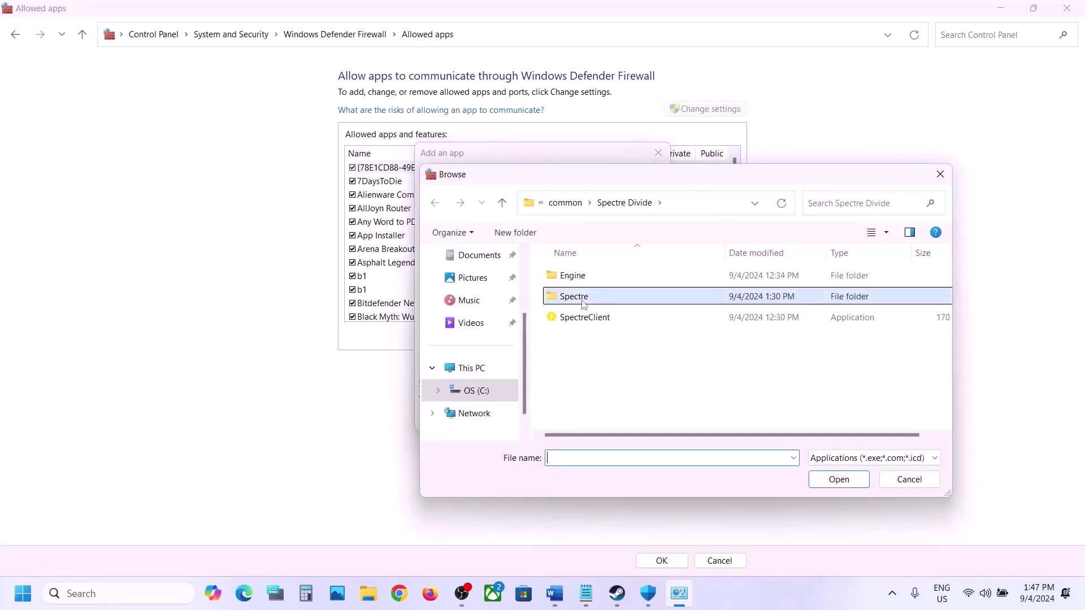
{"action": "double_click", "coordinate": [584, 303]}
{"action": "double_click", "coordinate": [583, 301]}
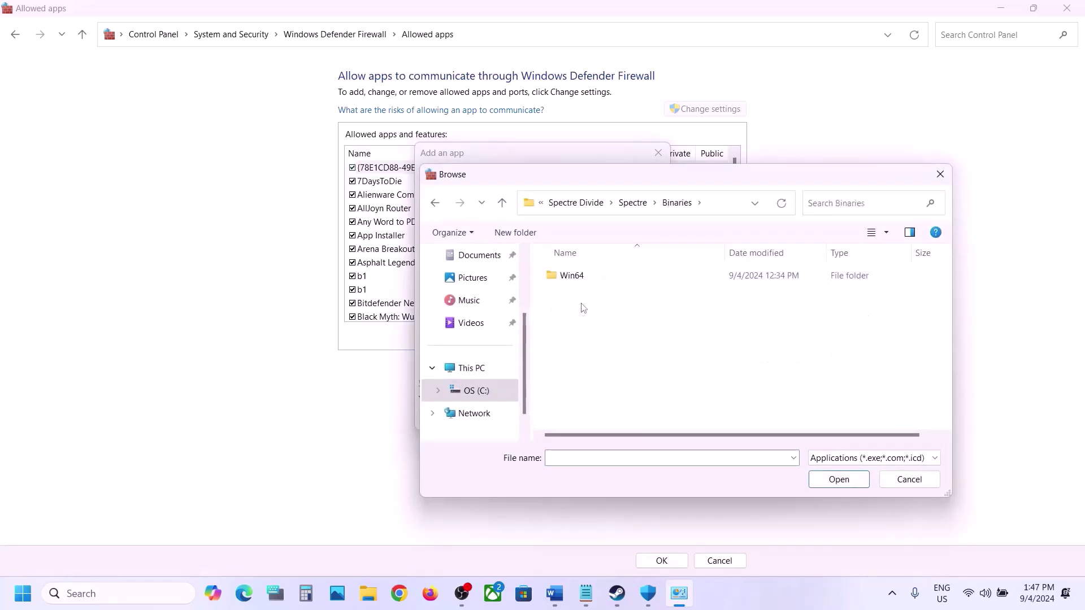
{"action": "double_click", "coordinate": [580, 274]}
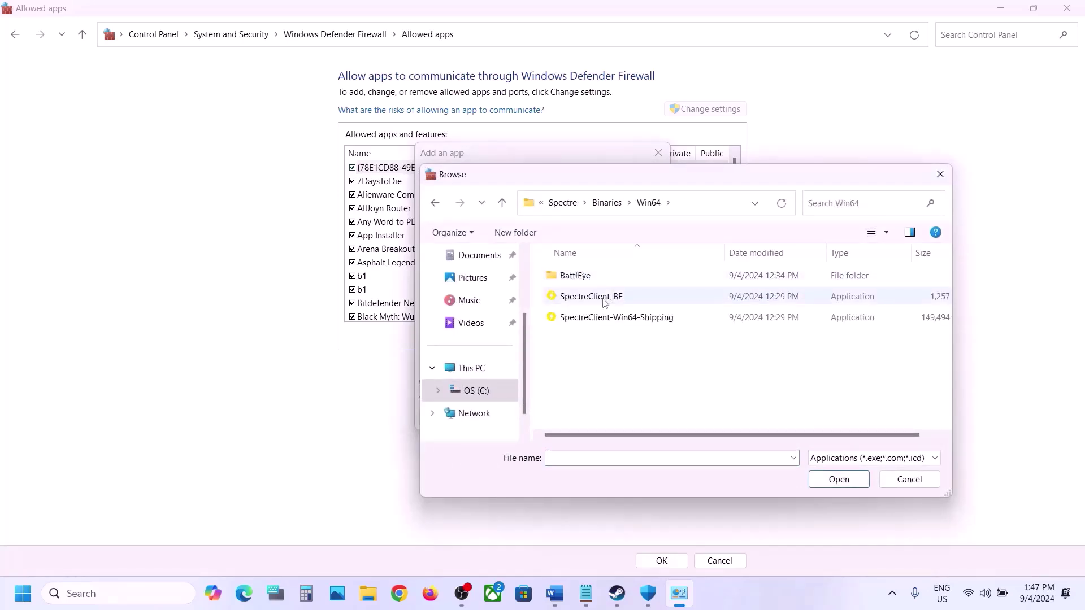
{"action": "left_click", "coordinate": [605, 300]}
{"action": "left_click", "coordinate": [838, 479]}
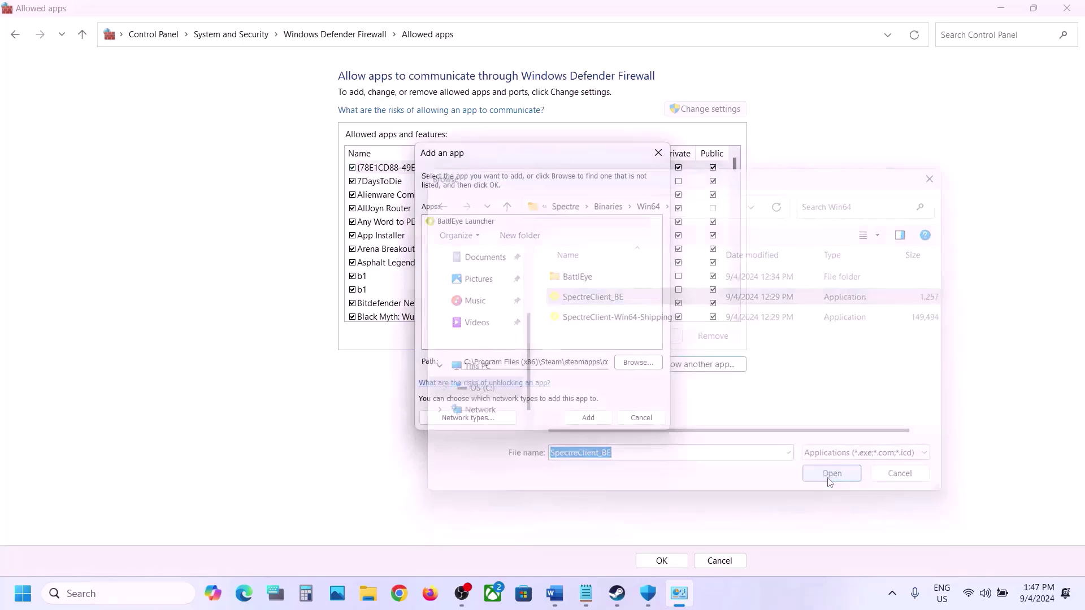
{"action": "left_click", "coordinate": [599, 421]}
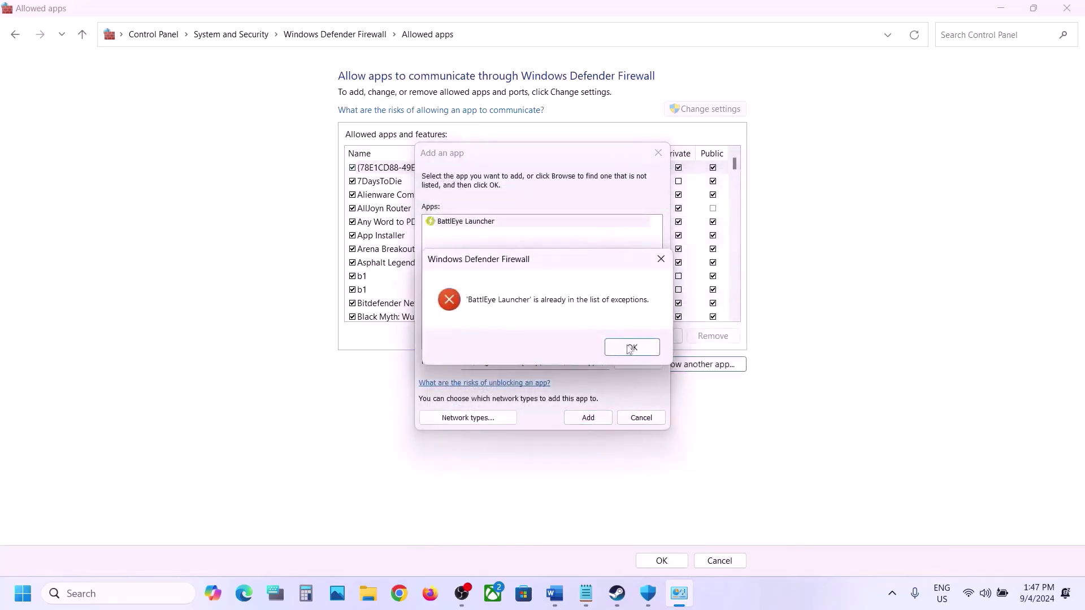
{"action": "left_click", "coordinate": [630, 347]}
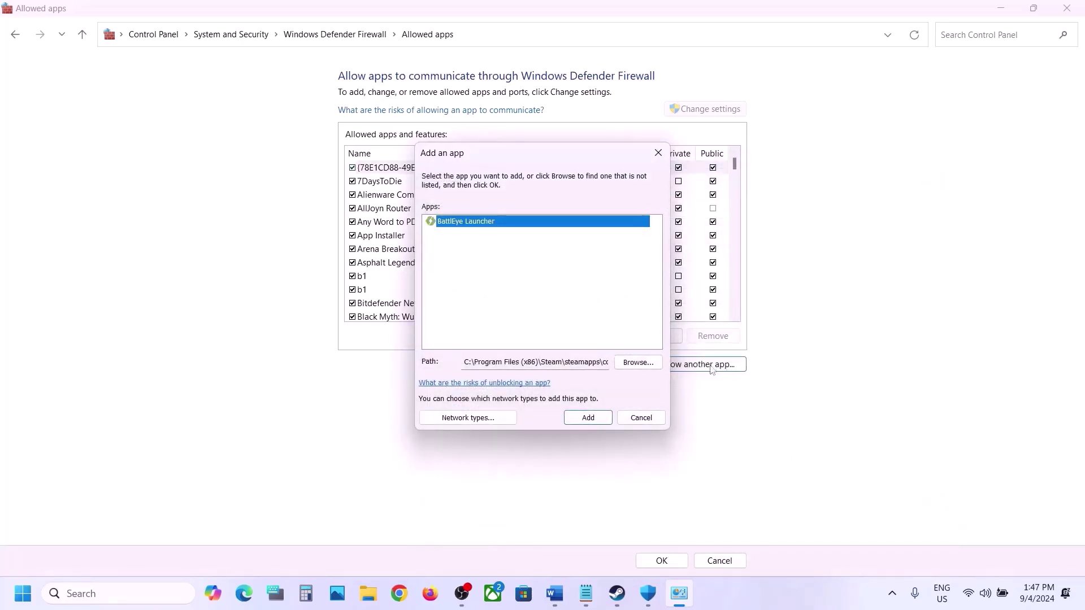
Step: Try to add SpectreClient-Win64-Shipping from the Win64 folder to the firewall's allowed apps and leave the app-adding dialog
{"action": "left_click", "coordinate": [638, 362]}
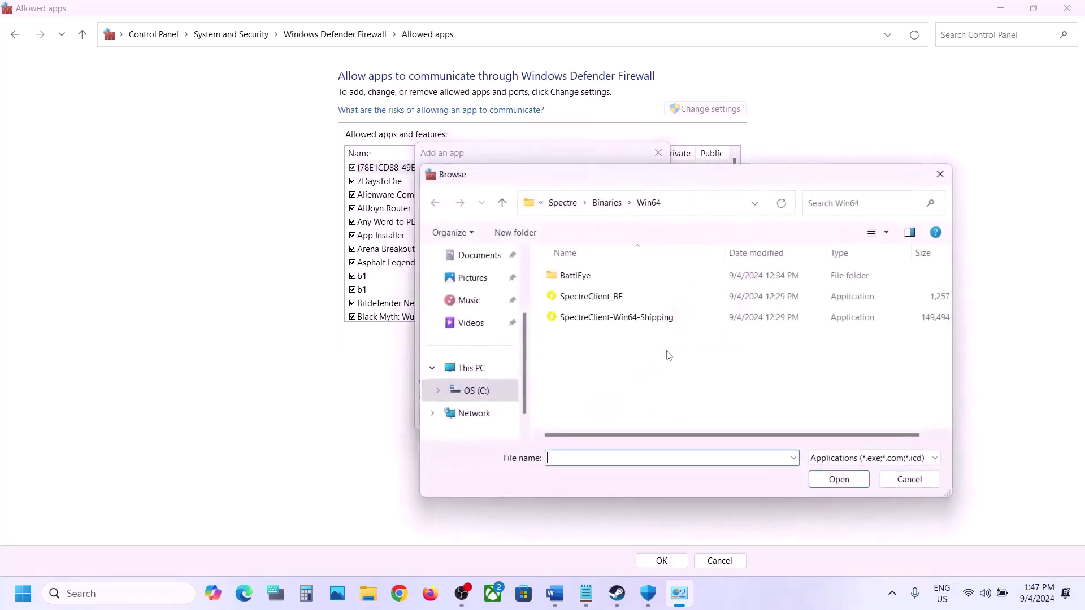
{"action": "left_click", "coordinate": [641, 326]}
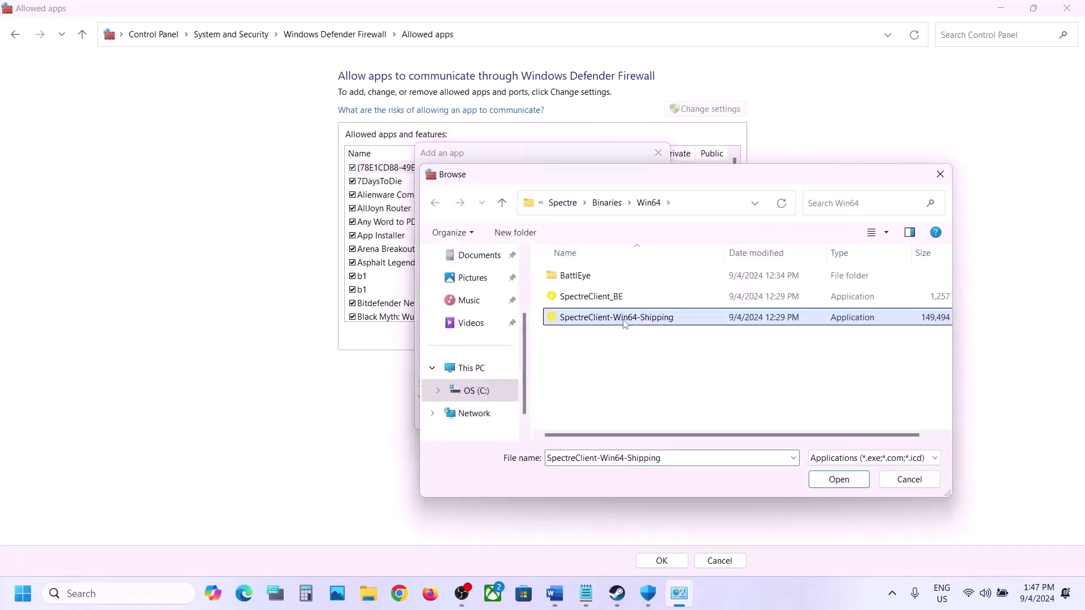
{"action": "left_click", "coordinate": [822, 484]}
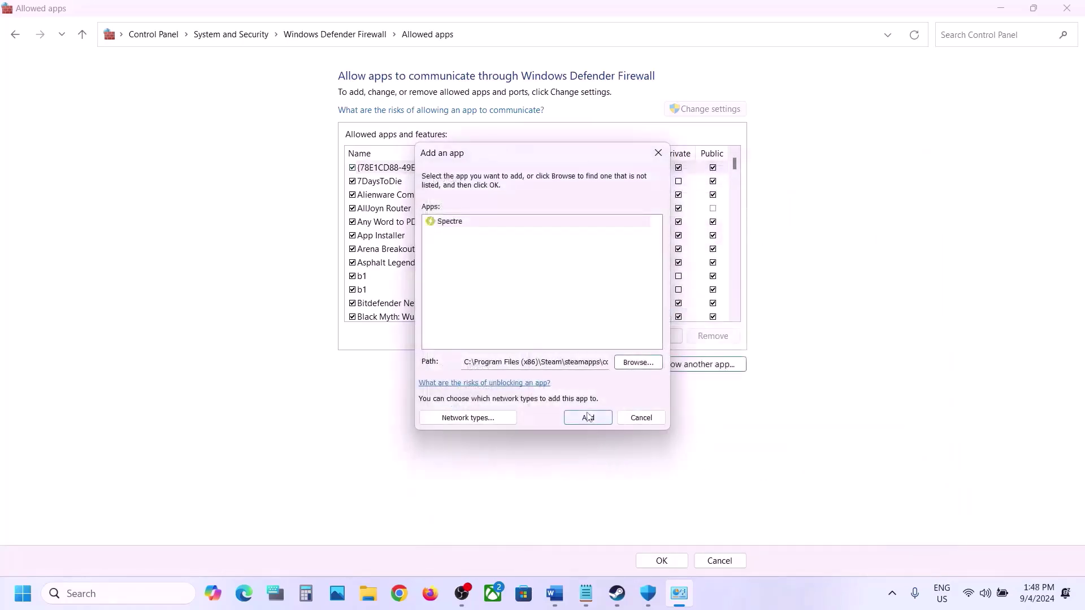
{"action": "left_click", "coordinate": [589, 417]}
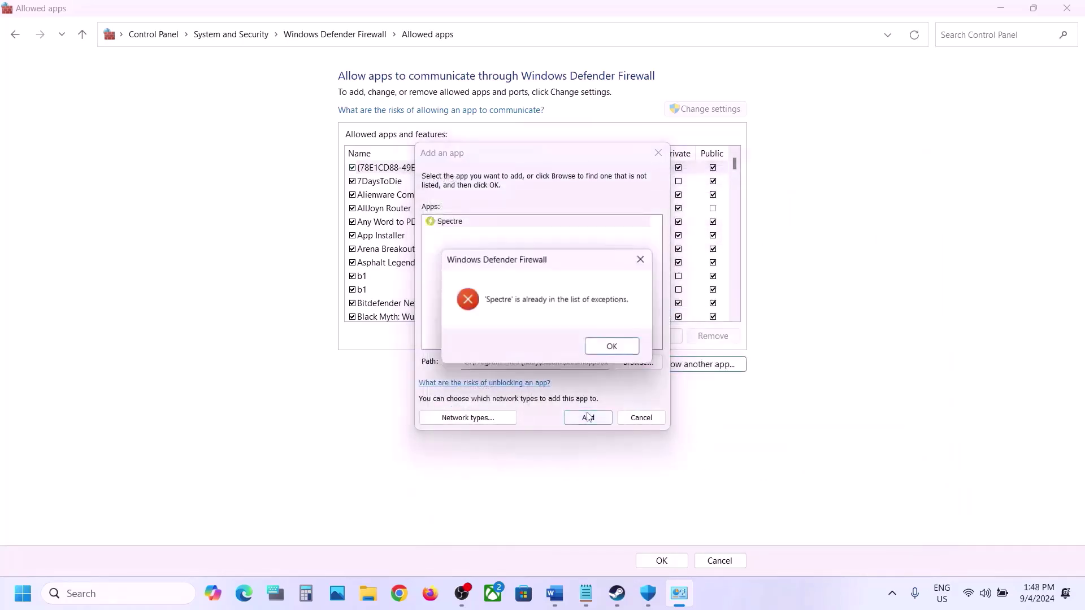
{"action": "left_click", "coordinate": [613, 348]}
{"action": "left_click", "coordinate": [640, 417]}
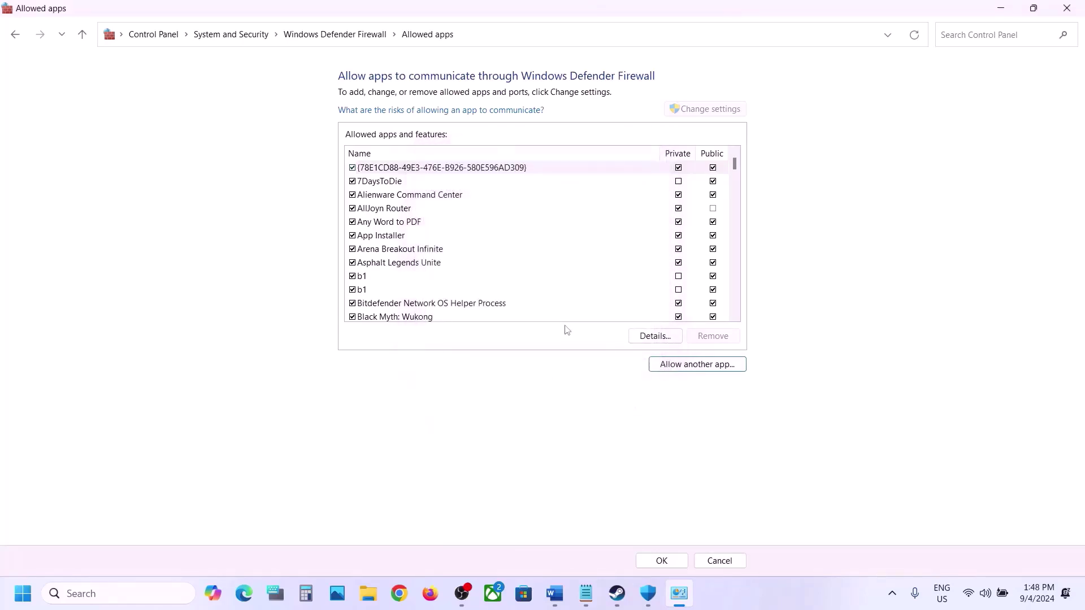
Step: Check the Spectre and Spectre Divide entries in the firewall's allowed apps list, and confirm and close the settings
{"action": "left_click", "coordinate": [538, 303]}
{"action": "key", "text": "s"}
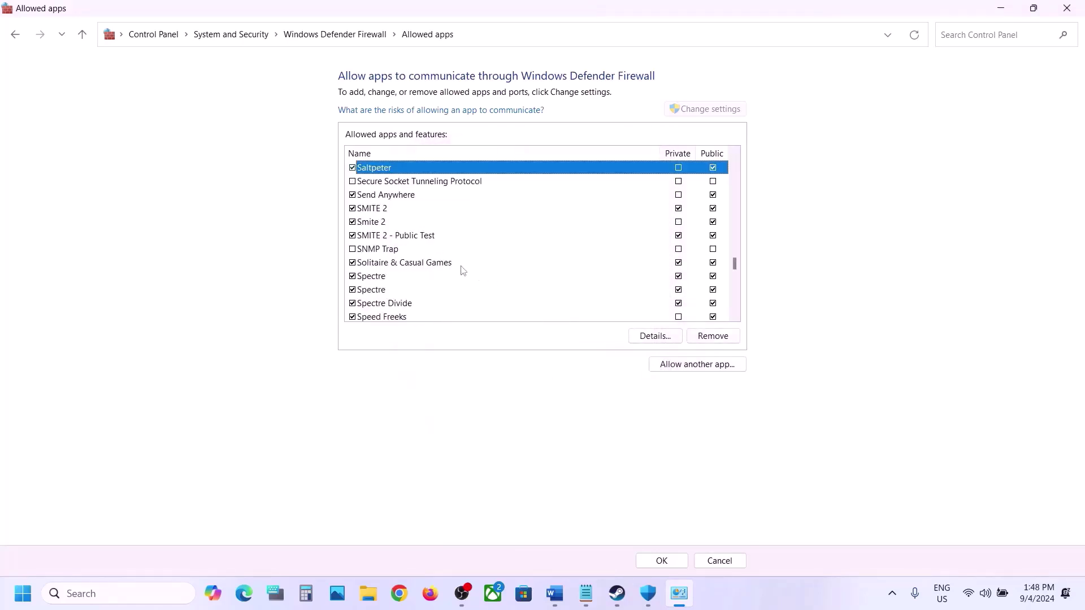
{"action": "left_click", "coordinate": [407, 290]}
{"action": "left_click", "coordinate": [396, 280]}
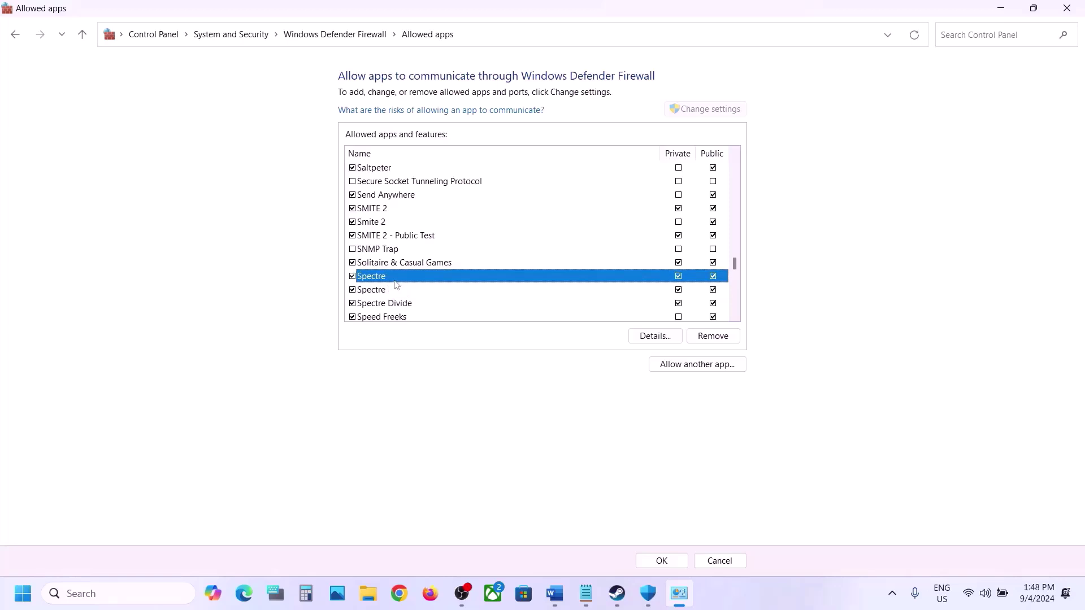
{"action": "left_click", "coordinate": [399, 308]}
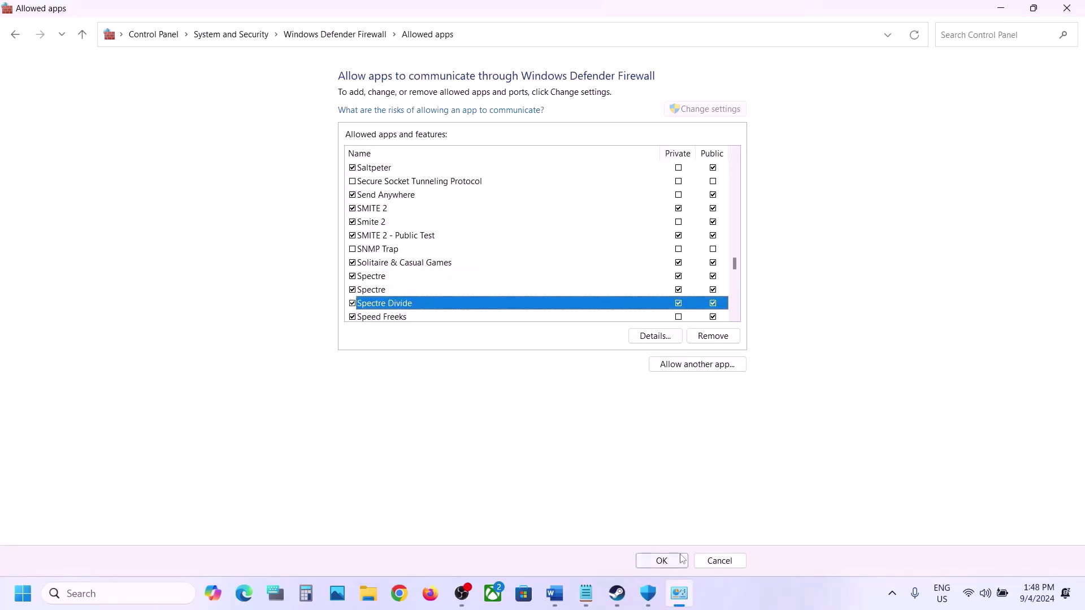
{"action": "left_click", "coordinate": [660, 561]}
{"action": "left_click", "coordinate": [1066, 8]}
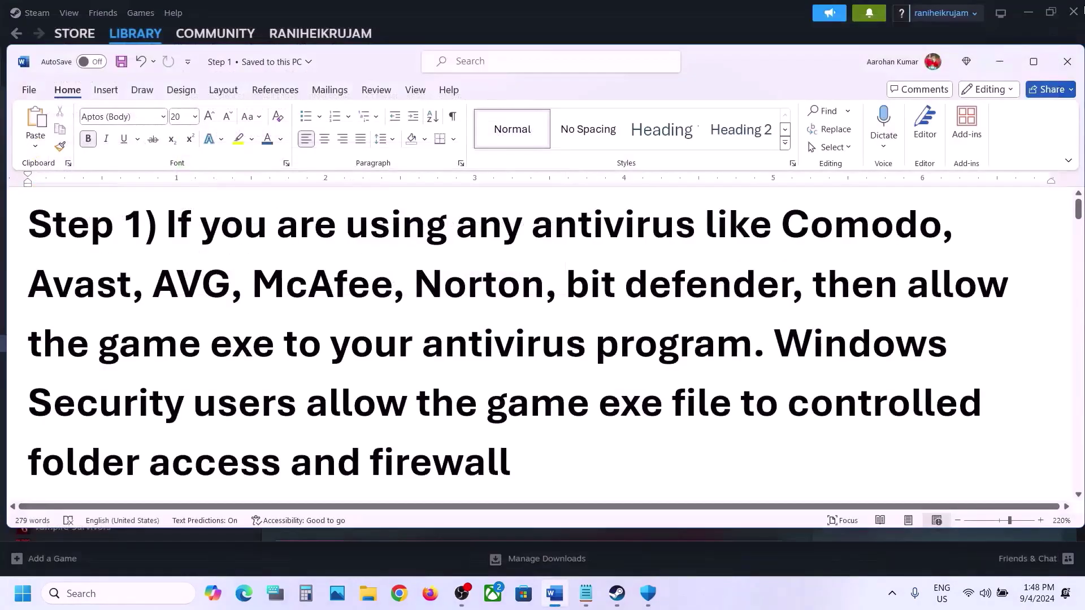
Step: Read step 2 of the Word instructions, and switch to Steam to open Spectre Divide's local files folder
{"action": "scroll", "coordinate": [519, 448], "scroll_direction": "down", "scroll_amount": 6}
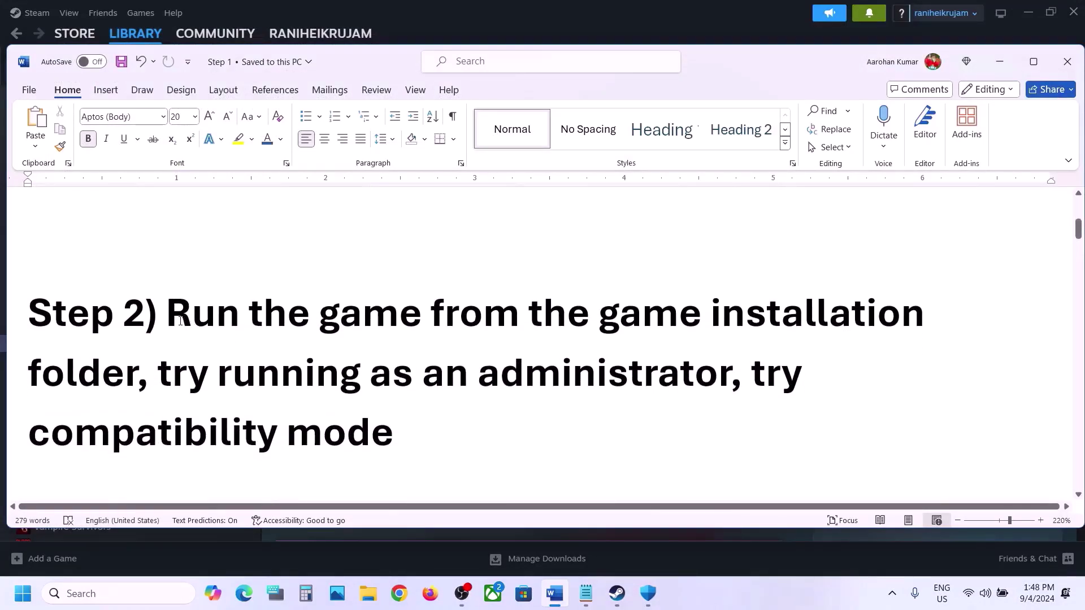
{"action": "left_click_drag", "start_coordinate": [180, 321], "coordinate": [930, 317]}
{"action": "left_click", "coordinate": [622, 22]}
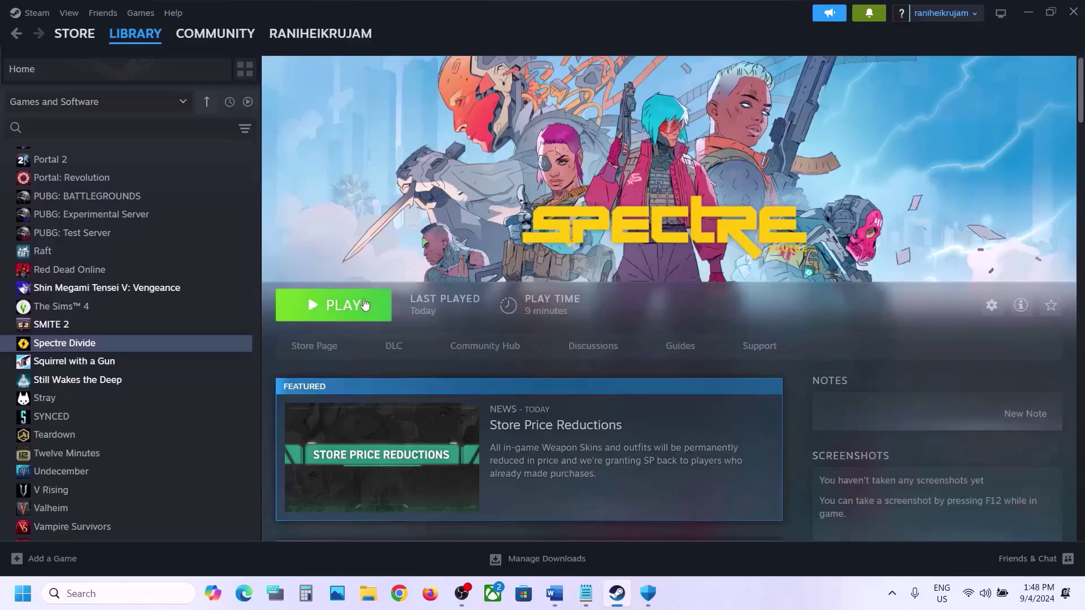
{"action": "right_click", "coordinate": [196, 344]}
{"action": "mouse_move", "coordinate": [238, 437]}
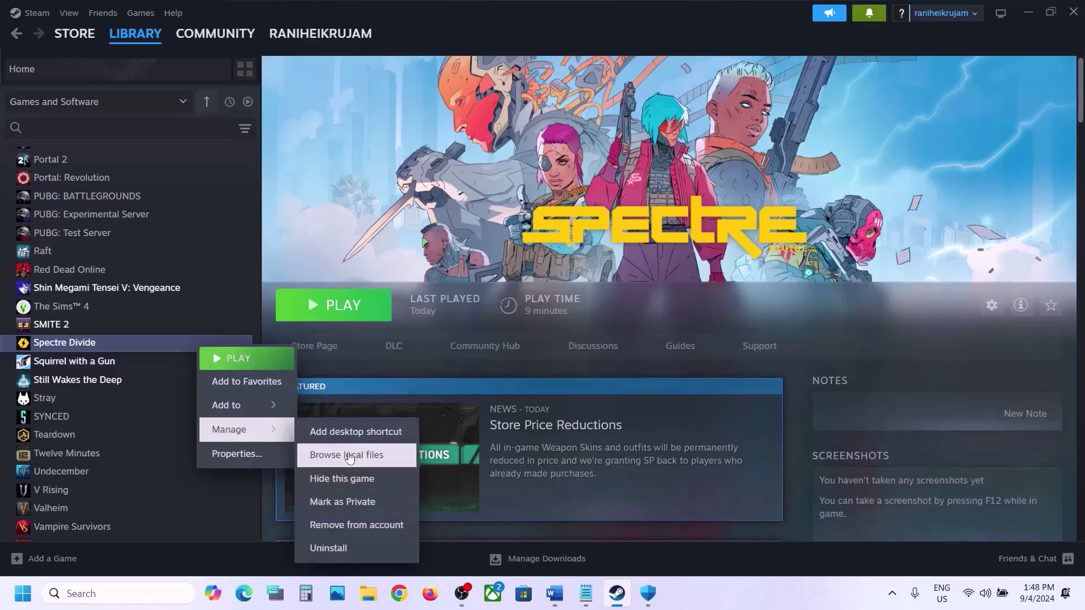
{"action": "left_click", "coordinate": [350, 458]}
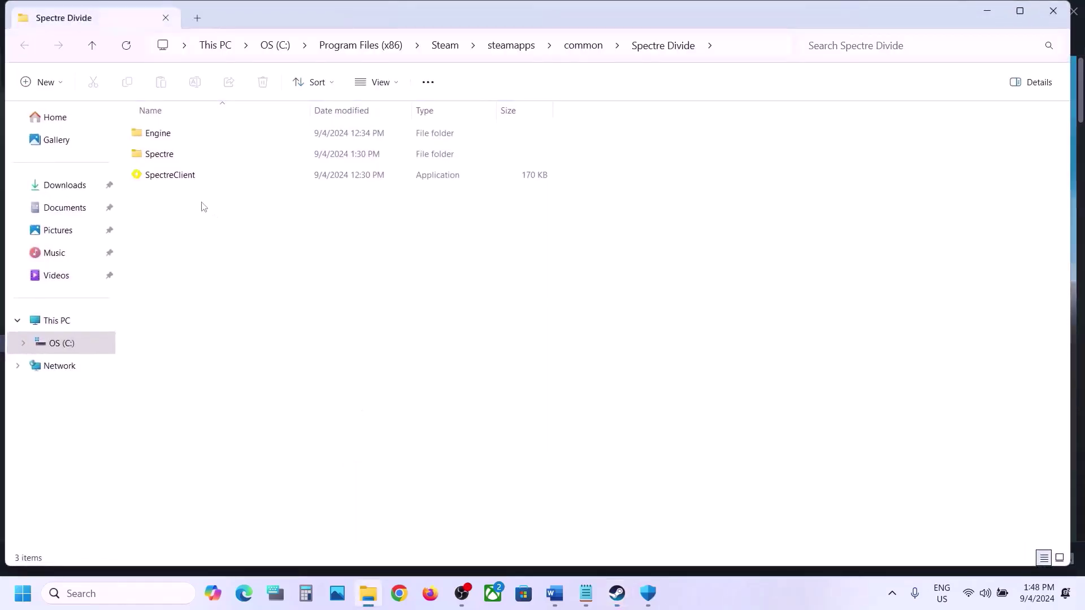
Step: Launch SpectreClient directly from the Spectre Divide installation folder and close the game once it has started
{"action": "left_click", "coordinate": [168, 180]}
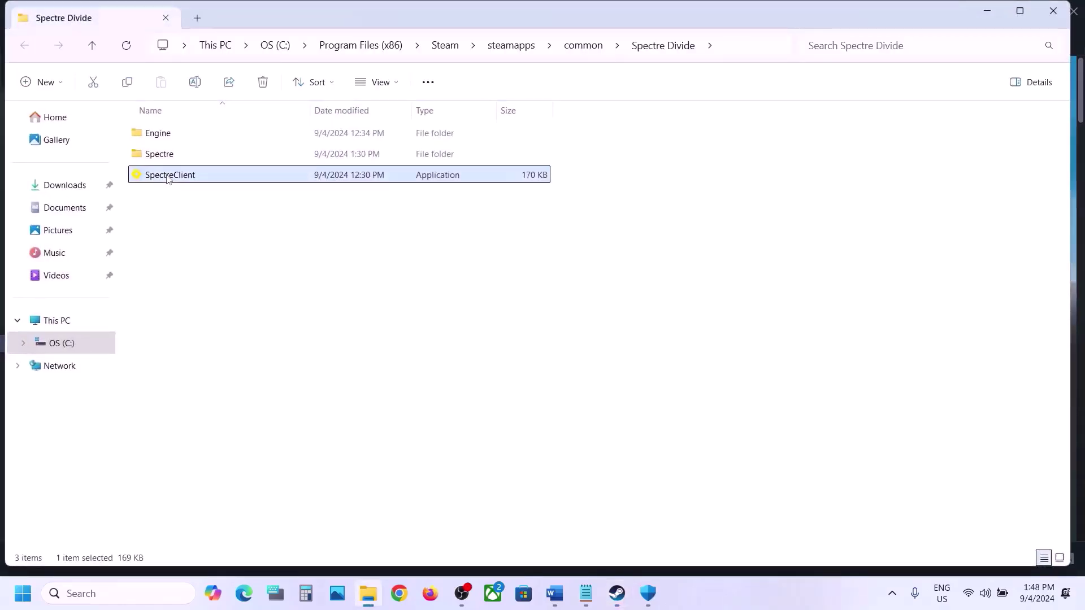
{"action": "double_click", "coordinate": [211, 178]}
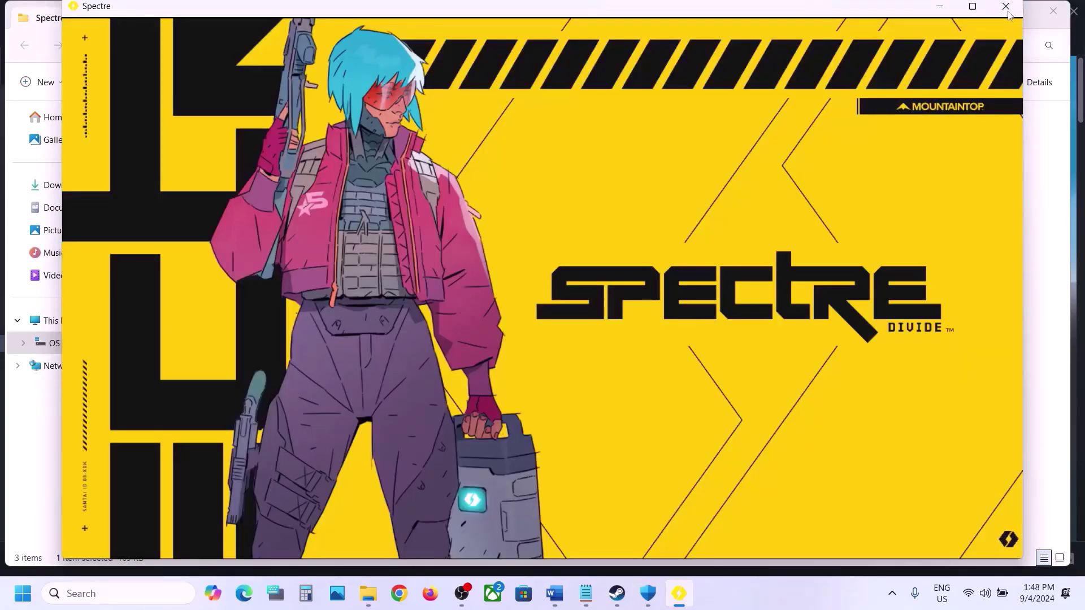
{"action": "left_click", "coordinate": [1005, 6]}
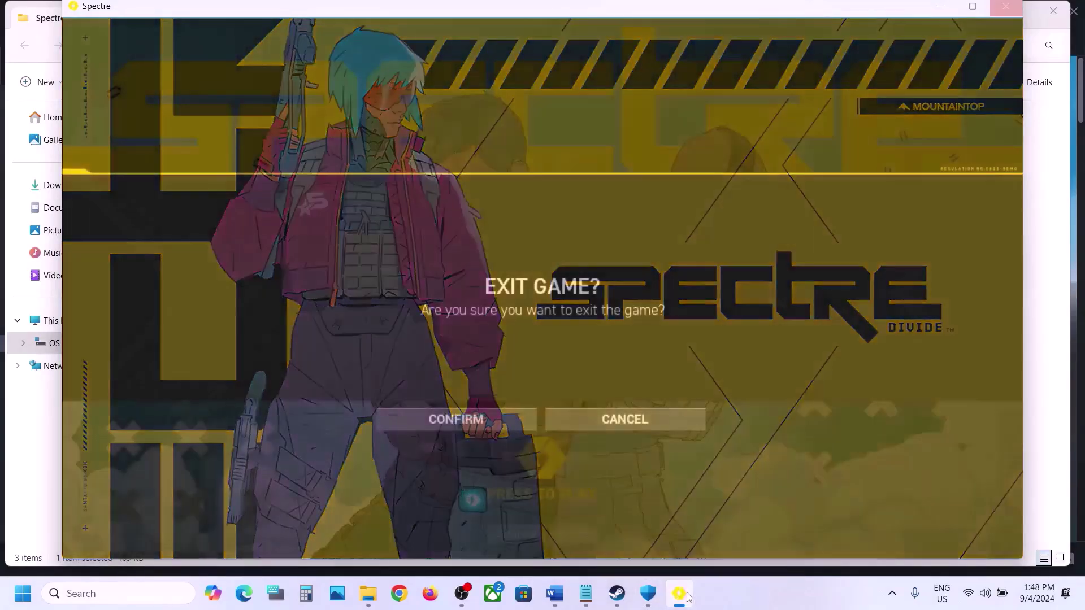
{"action": "right_click", "coordinate": [688, 597]}
{"action": "left_click", "coordinate": [487, 415]}
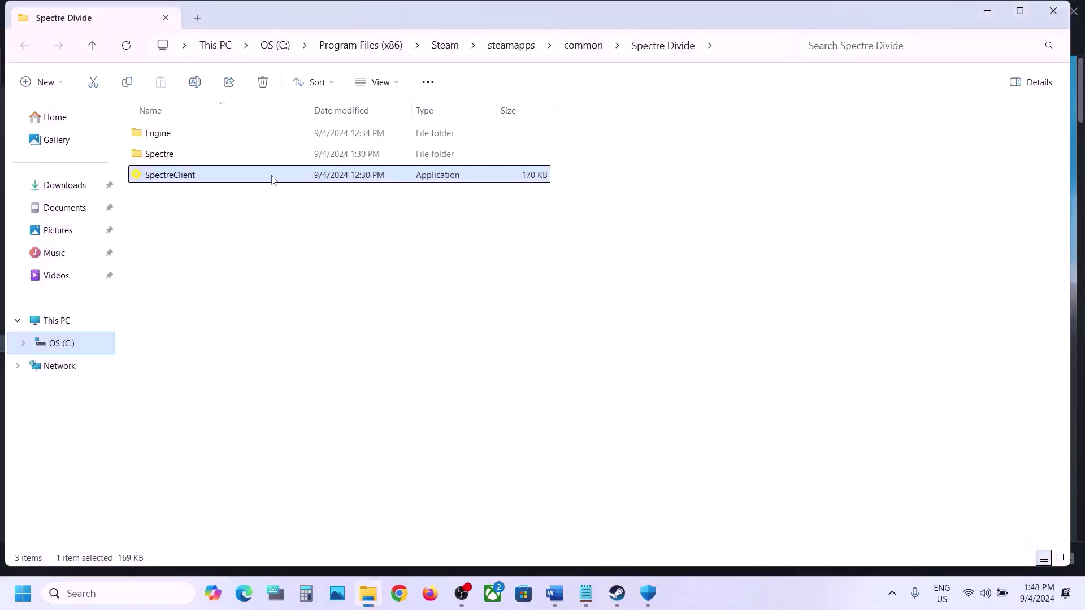
Step: Set SpectreClient in the Spectre Divide folder to run as an administrator, and apply and confirm its properties
{"action": "right_click", "coordinate": [273, 176]}
{"action": "left_click", "coordinate": [351, 370]}
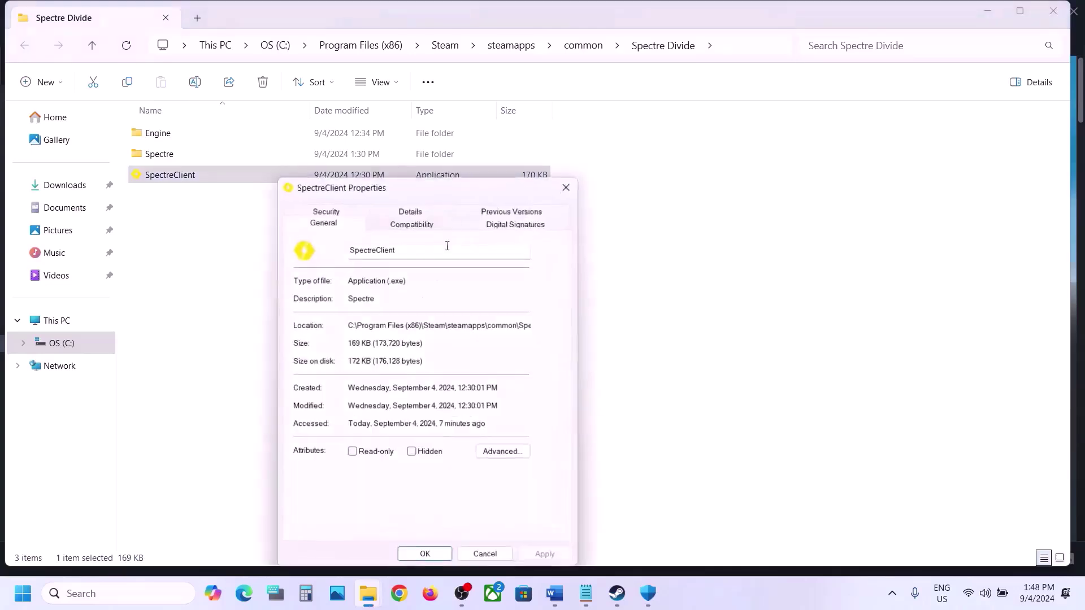
{"action": "left_click", "coordinate": [386, 227]}
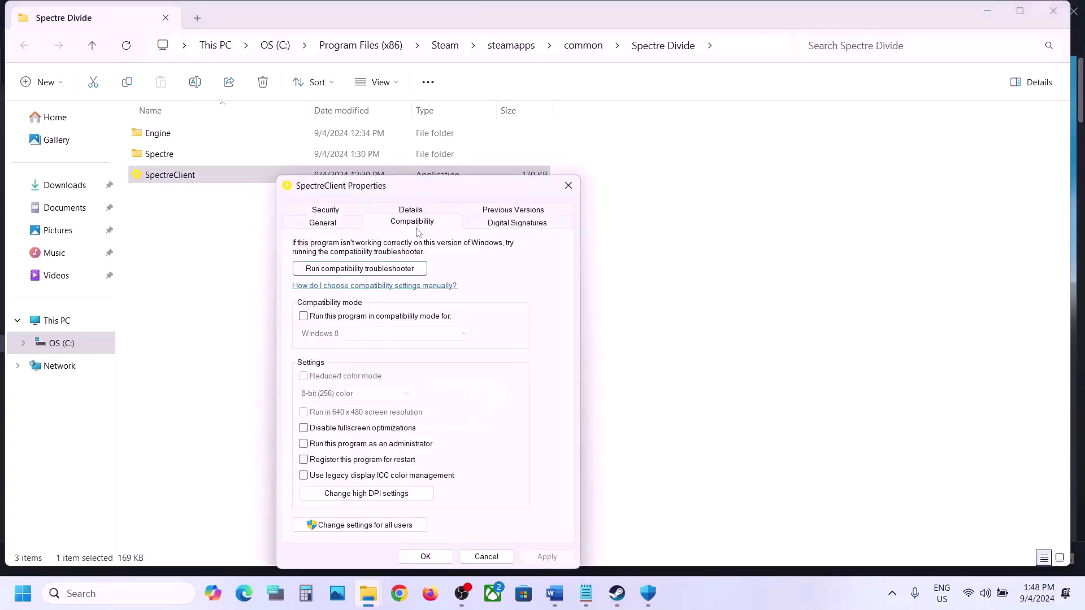
{"action": "left_click", "coordinate": [305, 444]}
{"action": "left_click", "coordinate": [547, 557]}
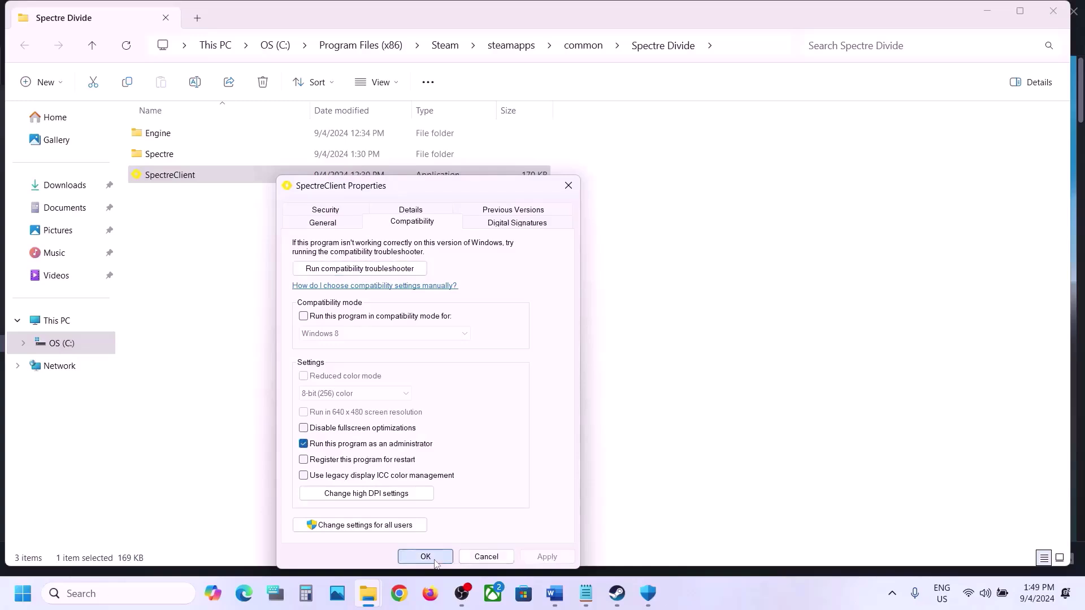
{"action": "left_click", "coordinate": [426, 557]}
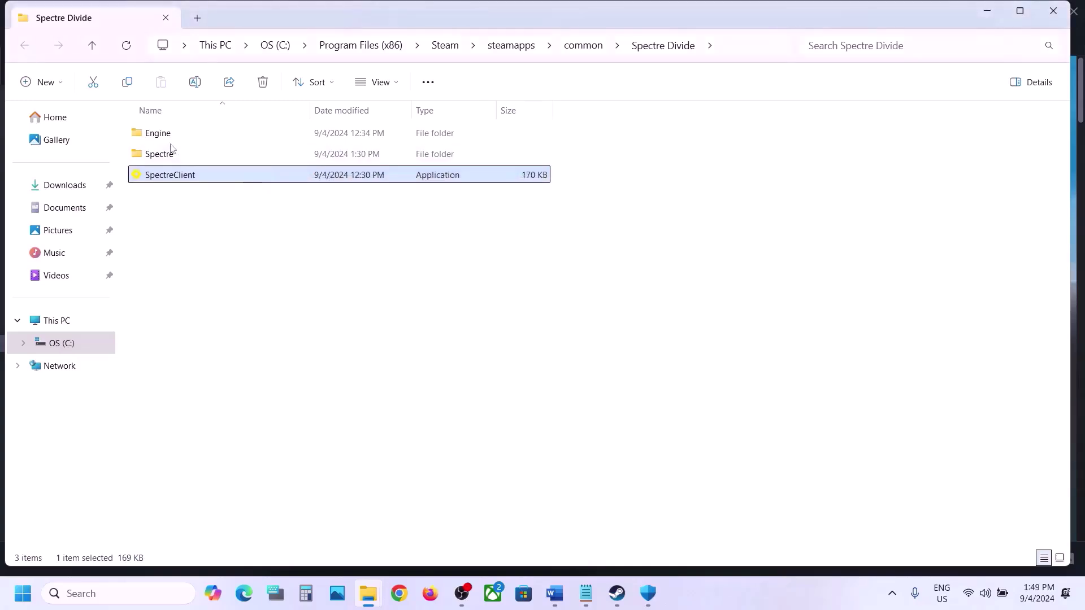
Step: Enable compatibility mode for Windows 8 in SpectreClient's properties, and apply and confirm the change
{"action": "right_click", "coordinate": [203, 181]}
{"action": "left_click", "coordinate": [276, 370]}
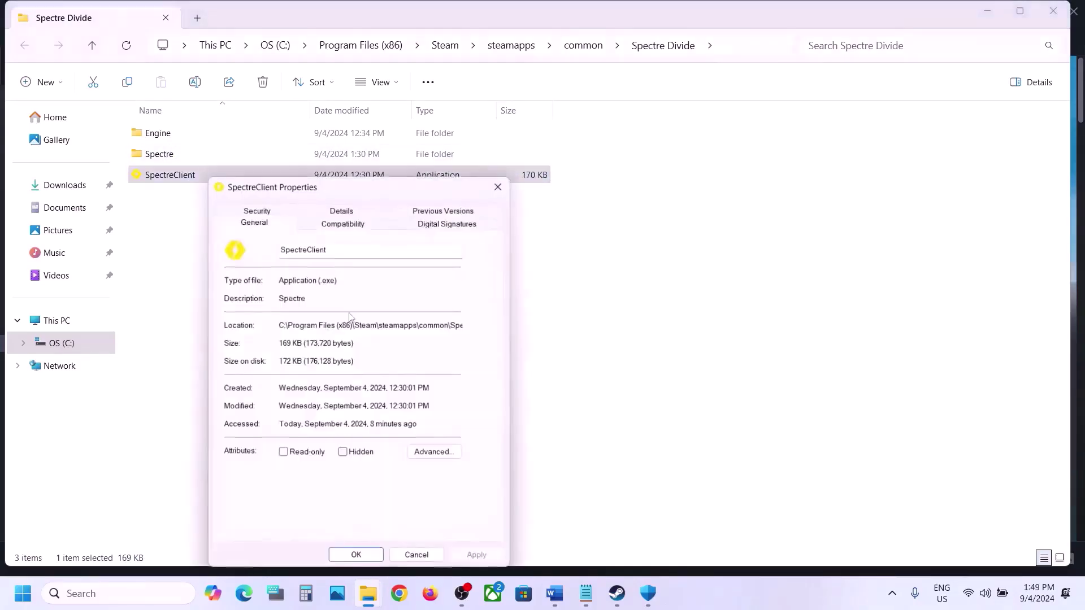
{"action": "left_click", "coordinate": [325, 225]}
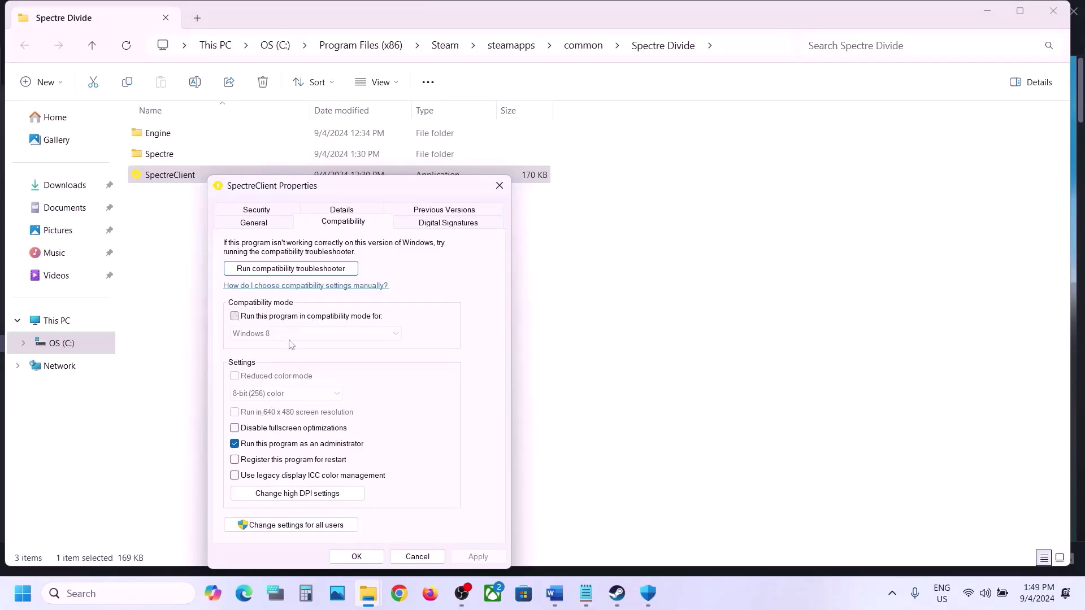
{"action": "left_click", "coordinate": [235, 316]}
{"action": "left_click", "coordinate": [235, 316]}
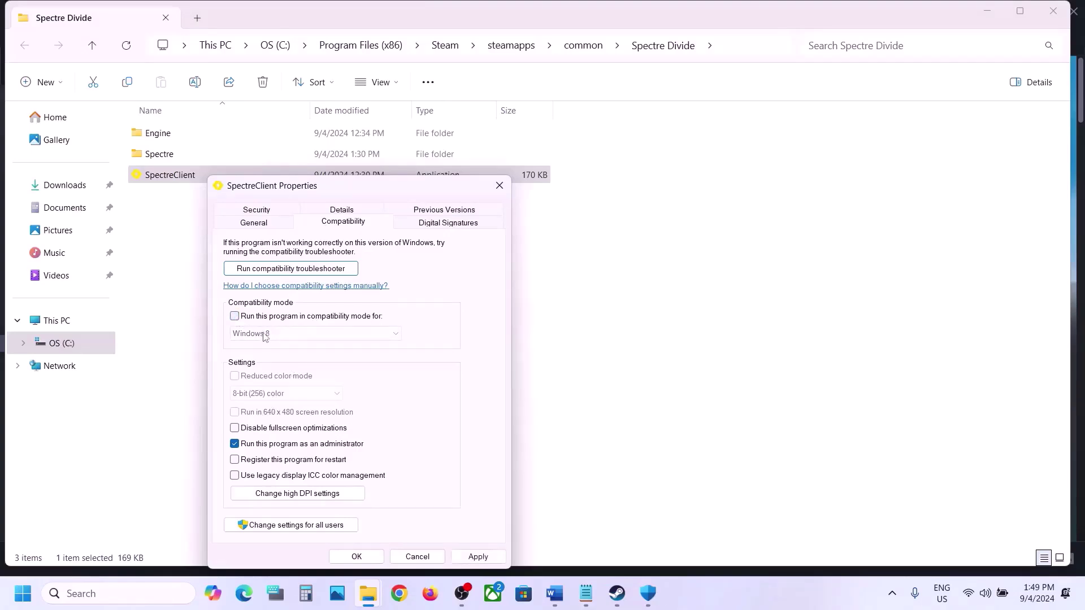
{"action": "left_click", "coordinate": [235, 318]}
{"action": "left_click", "coordinate": [475, 556]}
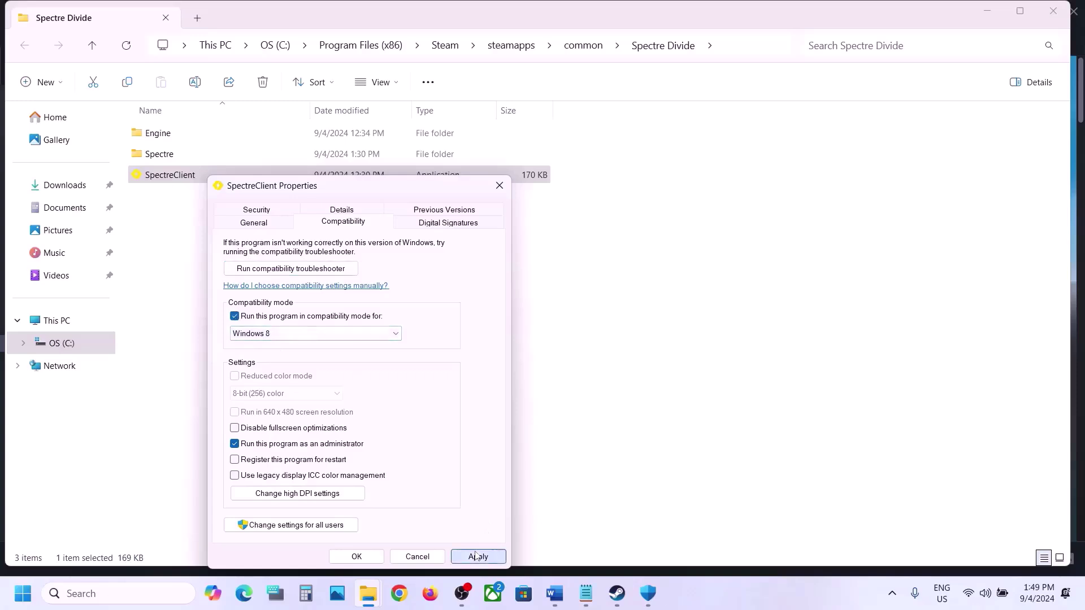
{"action": "left_click", "coordinate": [356, 556]}
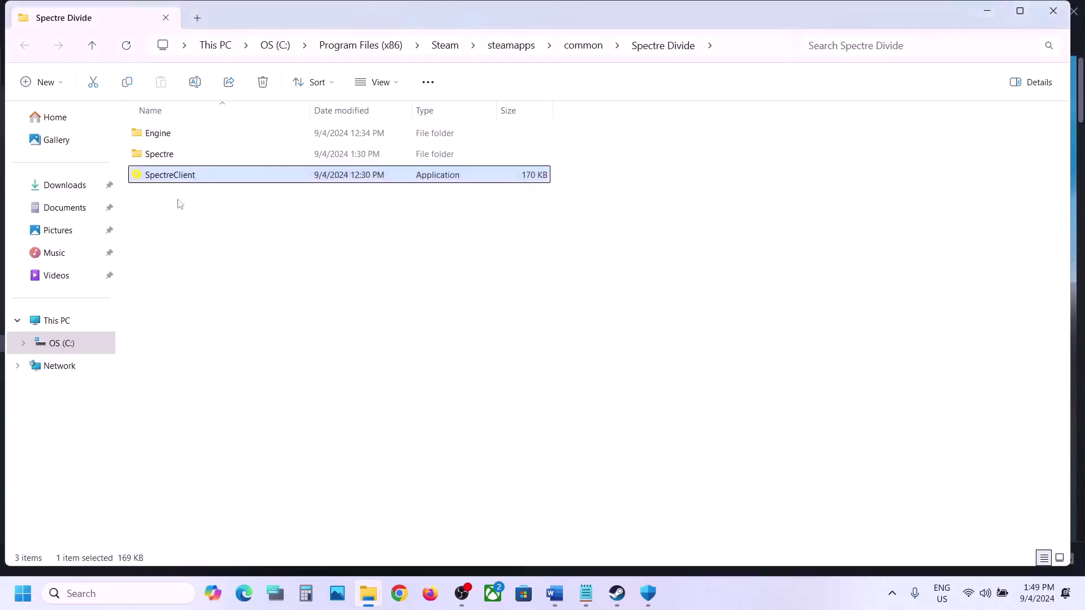
Step: Switch SpectreClient's compatibility mode to Windows 7, disable its fullscreen optimizations, and apply and confirm the properties
{"action": "right_click", "coordinate": [193, 175]}
{"action": "left_click", "coordinate": [246, 369]}
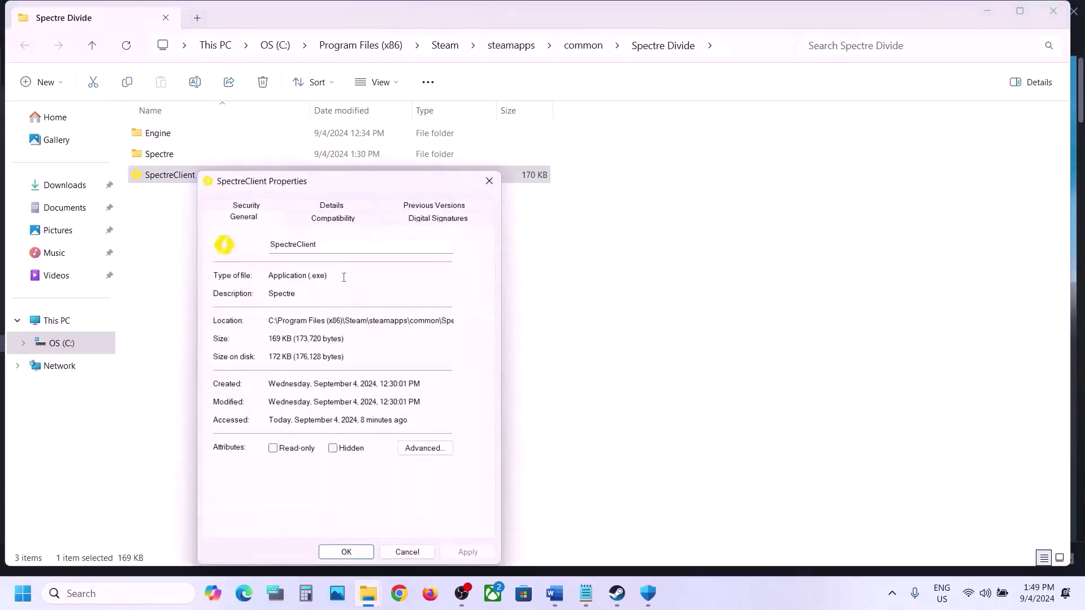
{"action": "left_click", "coordinate": [308, 222]}
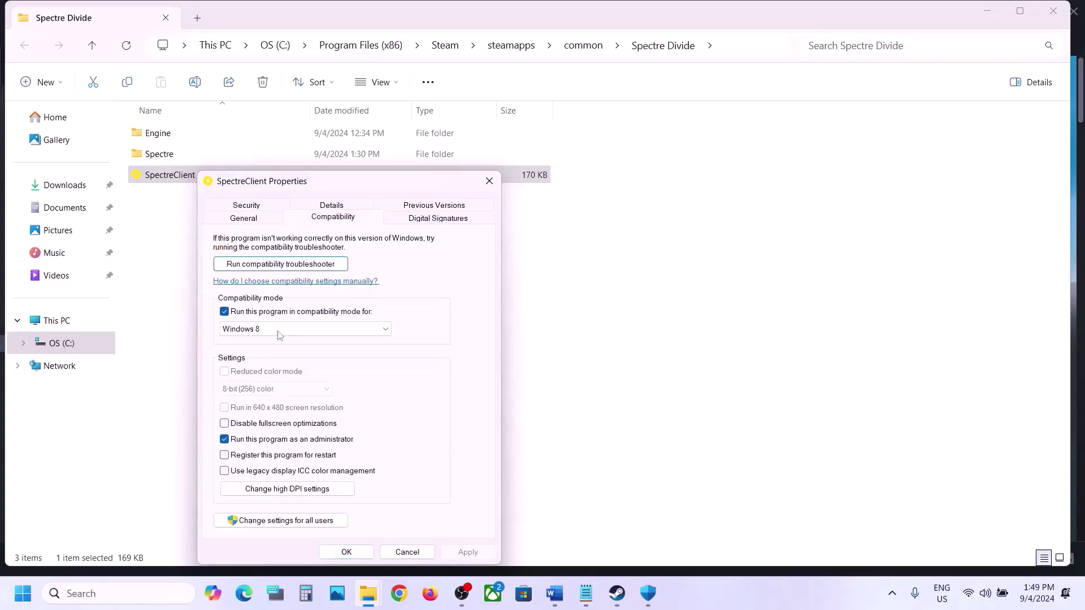
{"action": "left_click", "coordinate": [280, 334]}
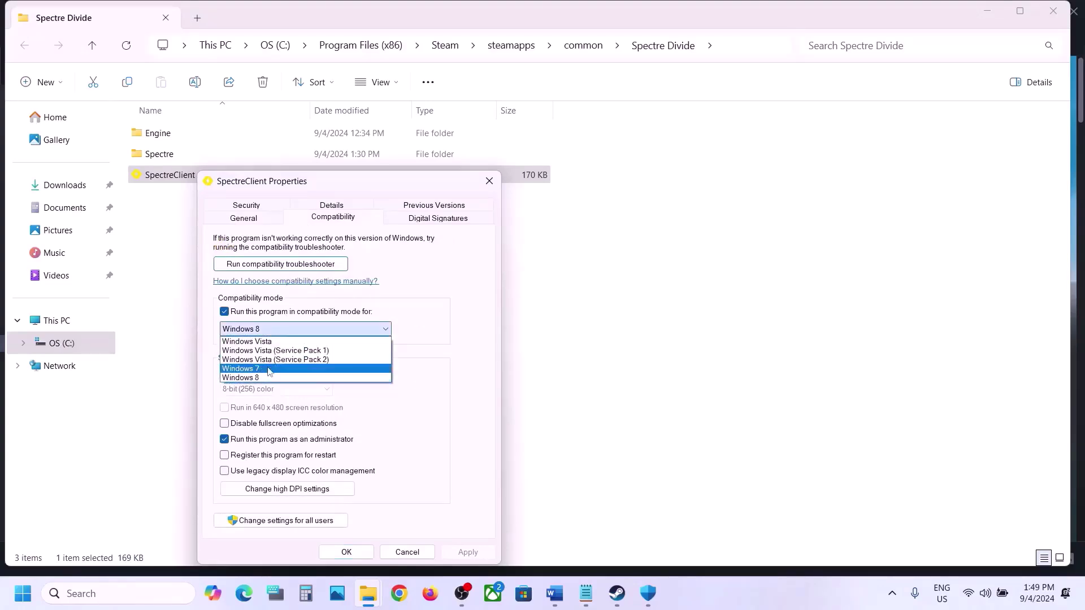
{"action": "left_click", "coordinate": [267, 370]}
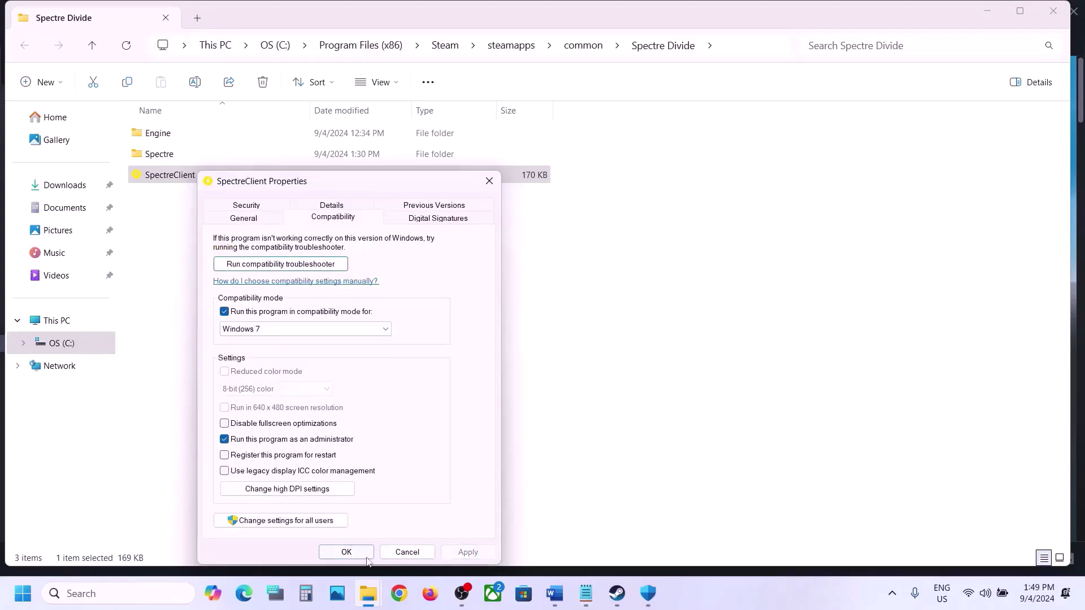
{"action": "left_click", "coordinate": [224, 423]}
{"action": "left_click", "coordinate": [468, 552]}
{"action": "left_click", "coordinate": [347, 552]}
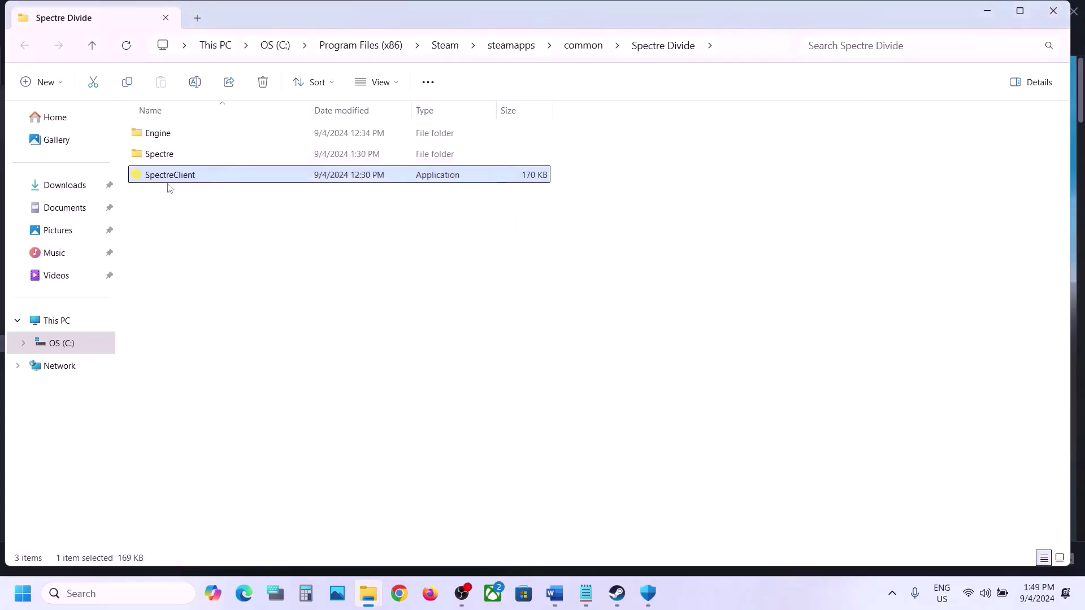
Step: Open the Win64 folder inside Spectre > Binaries and select the SpectreClient-Win64-Shipping application
{"action": "left_click", "coordinate": [169, 160]}
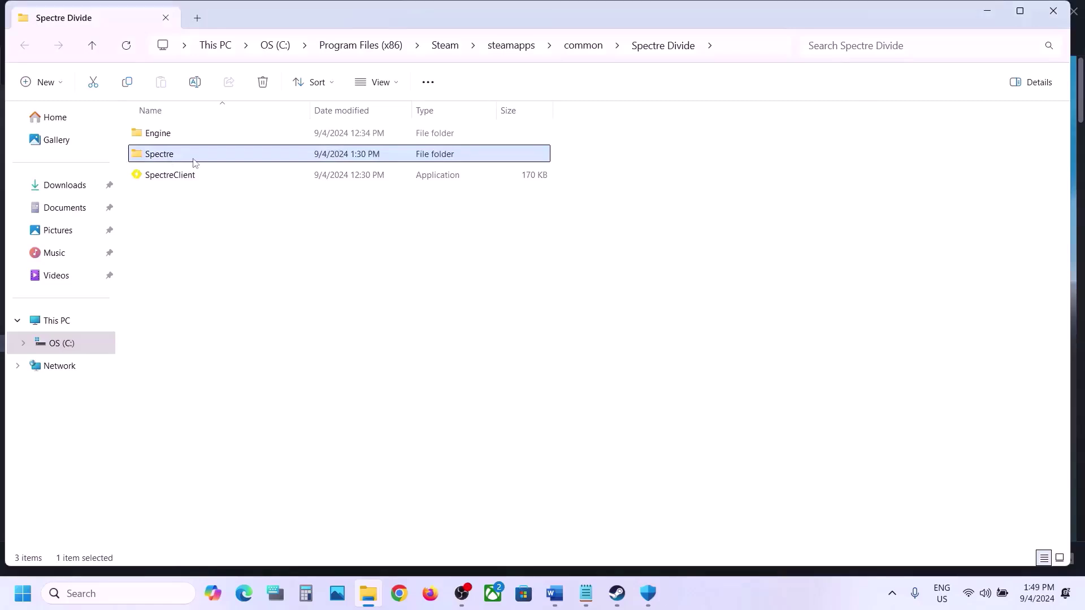
{"action": "double_click", "coordinate": [194, 162]}
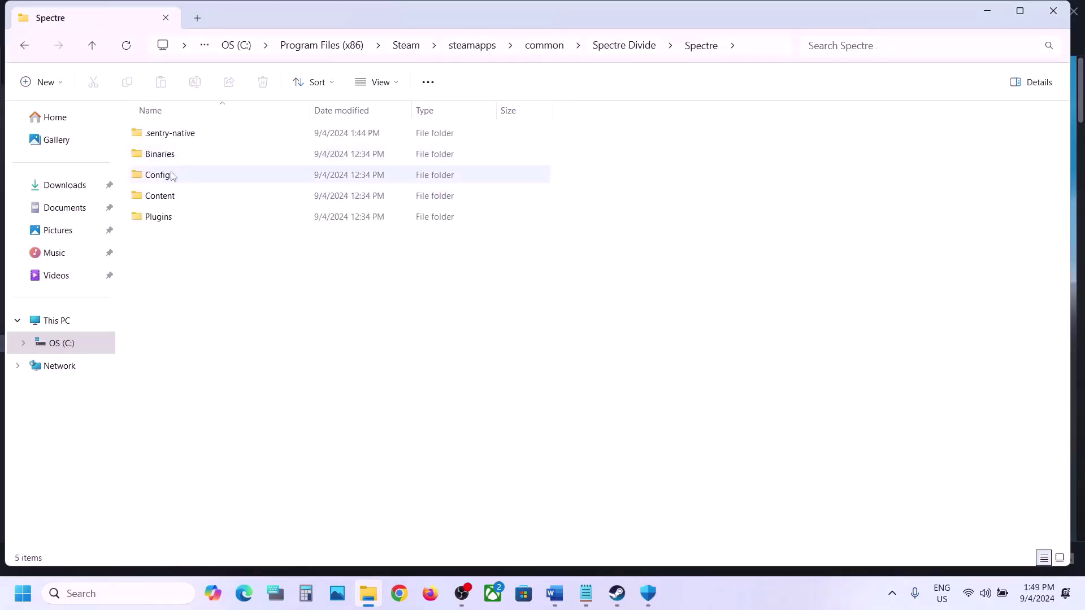
{"action": "double_click", "coordinate": [157, 152]}
{"action": "double_click", "coordinate": [177, 141]}
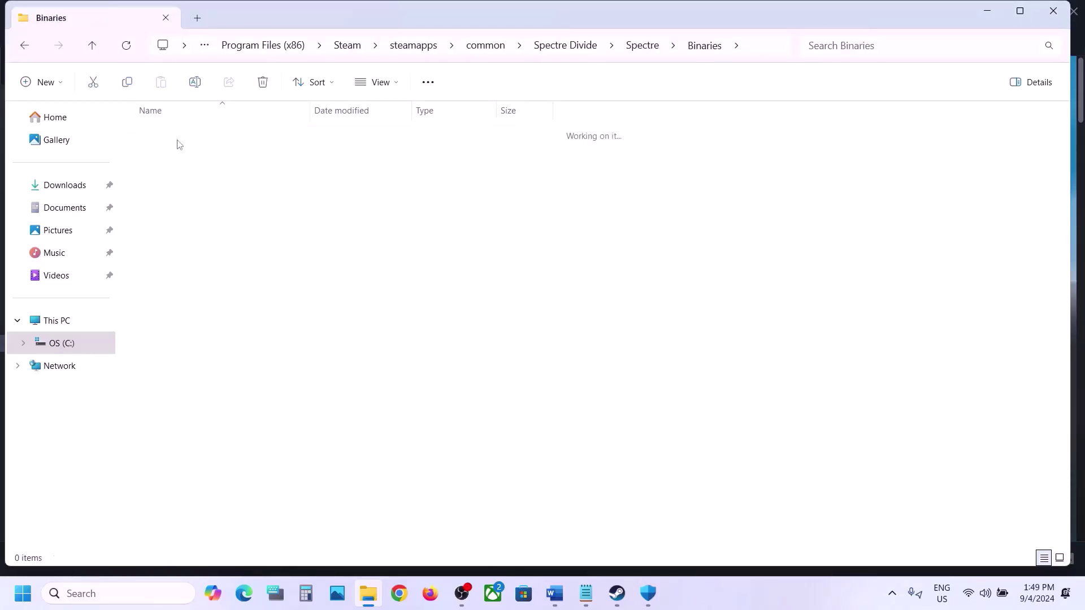
{"action": "left_click", "coordinate": [212, 198]}
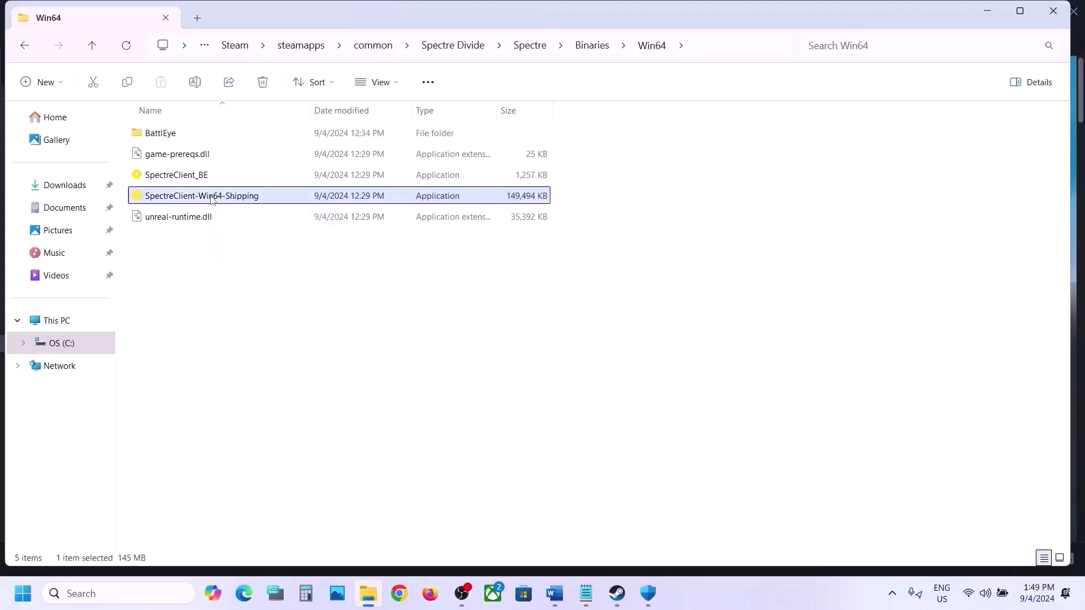
{"action": "left_click", "coordinate": [197, 177]}
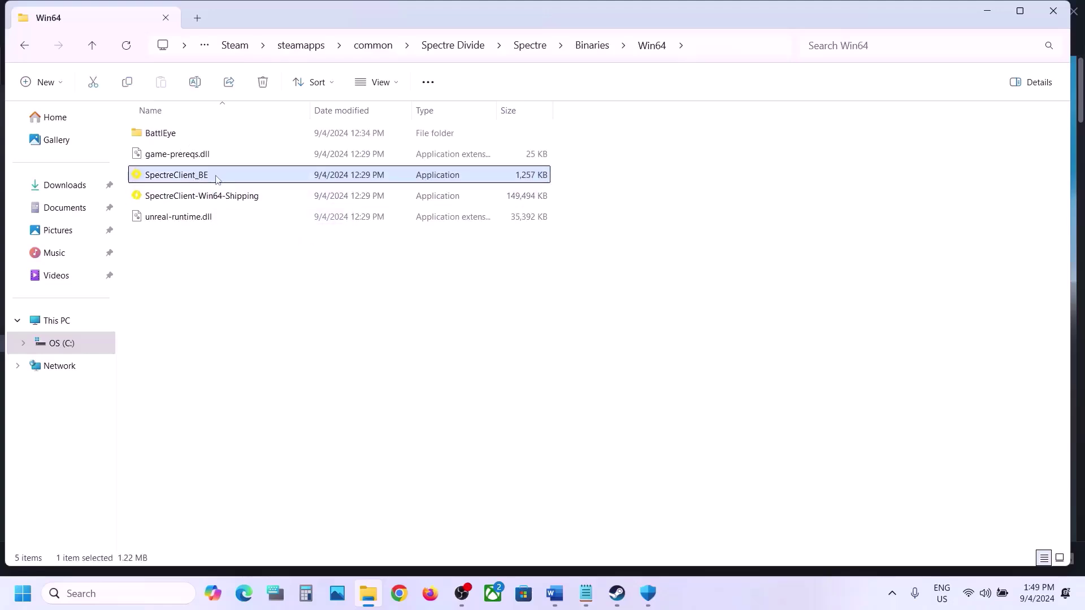
{"action": "left_click", "coordinate": [194, 201]}
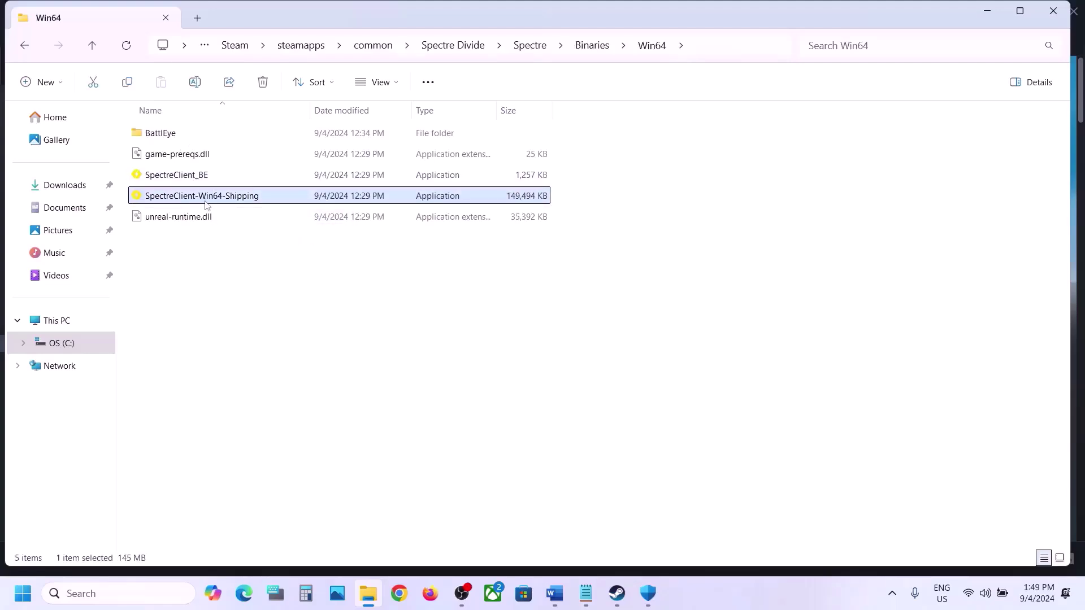
Step: Set SpectreClient-Win64-Shipping to run as an administrator in its compatibility properties and apply the change
{"action": "right_click", "coordinate": [207, 204]}
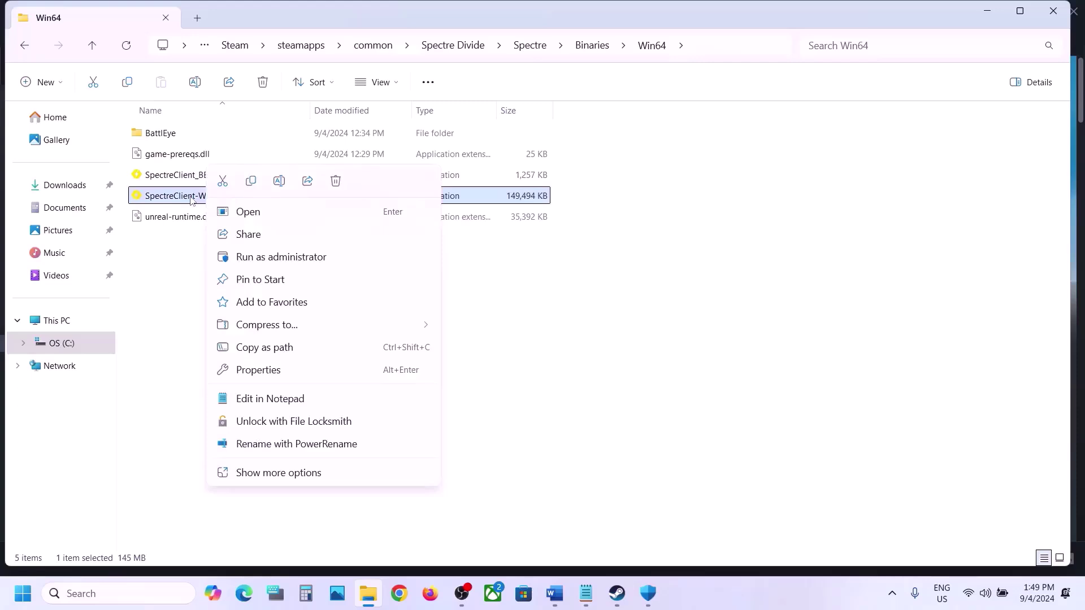
{"action": "left_click", "coordinate": [181, 231]}
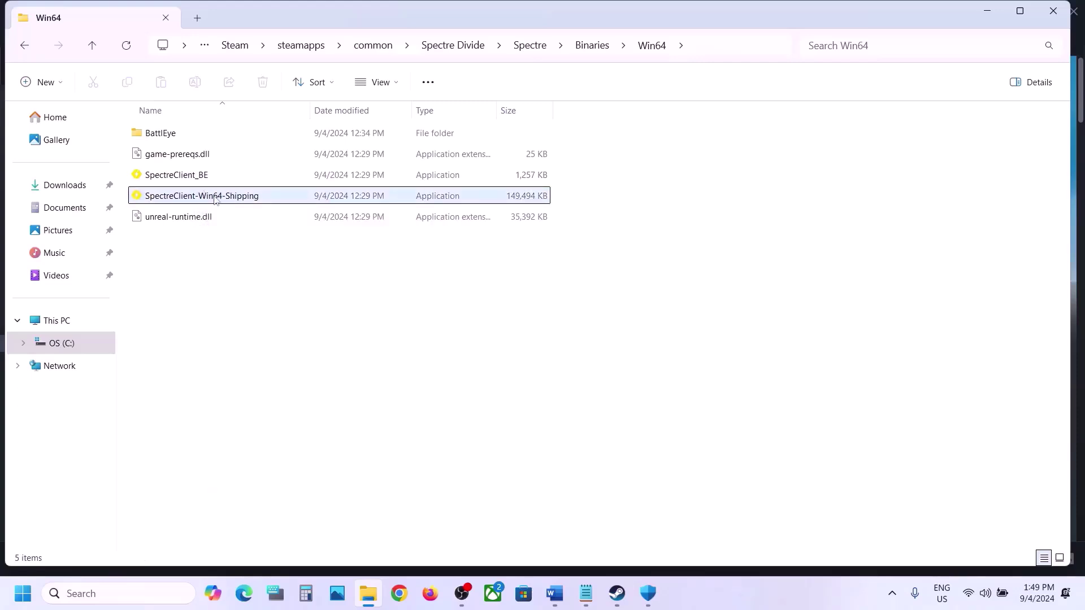
{"action": "right_click", "coordinate": [216, 199]}
{"action": "left_click", "coordinate": [270, 397]}
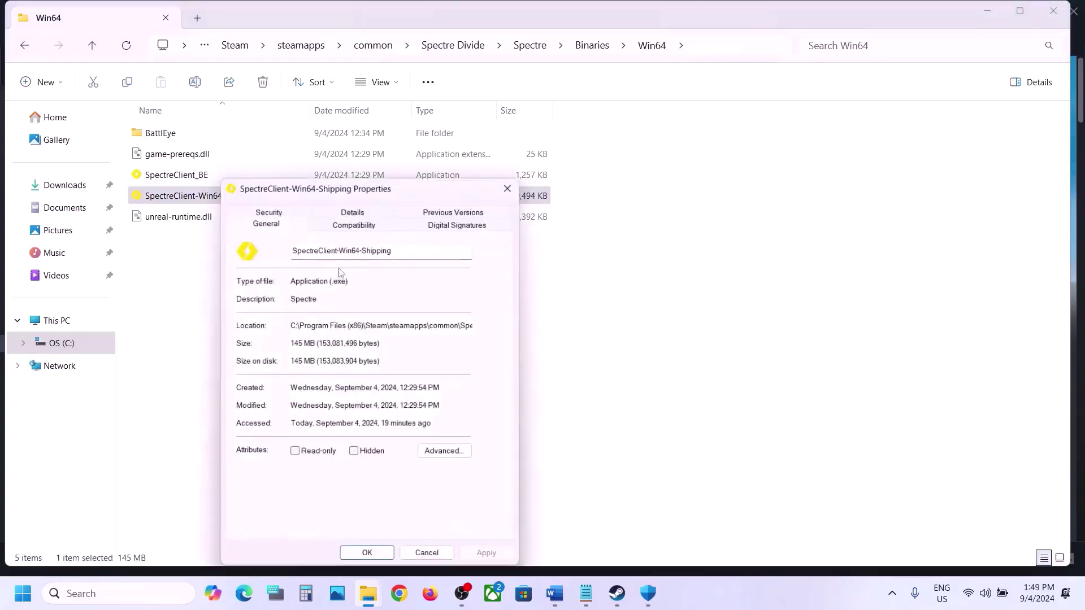
{"action": "left_click", "coordinate": [340, 223]}
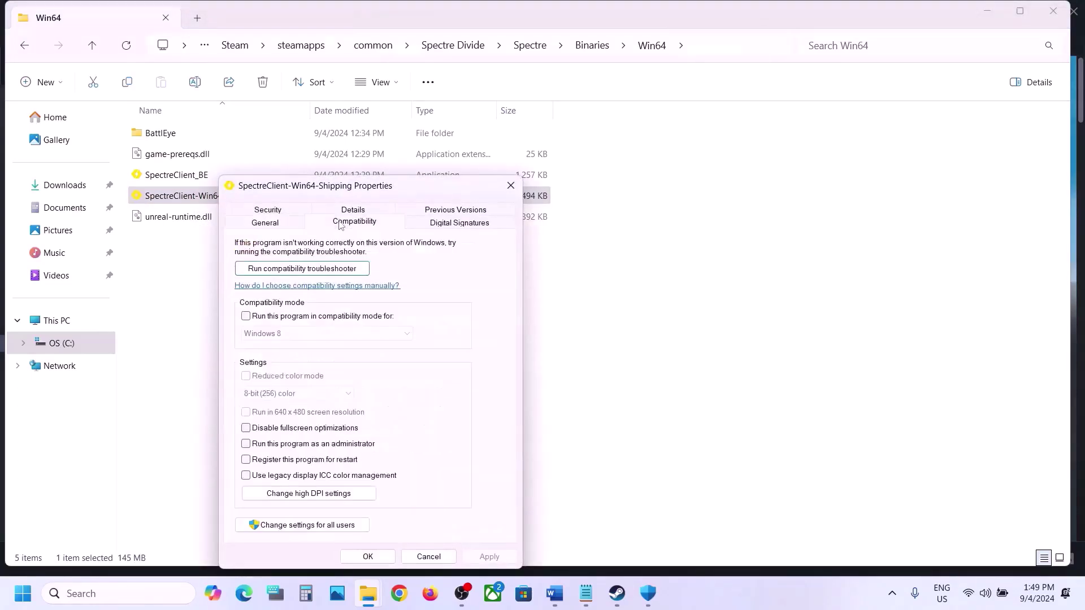
{"action": "left_click", "coordinate": [246, 444]}
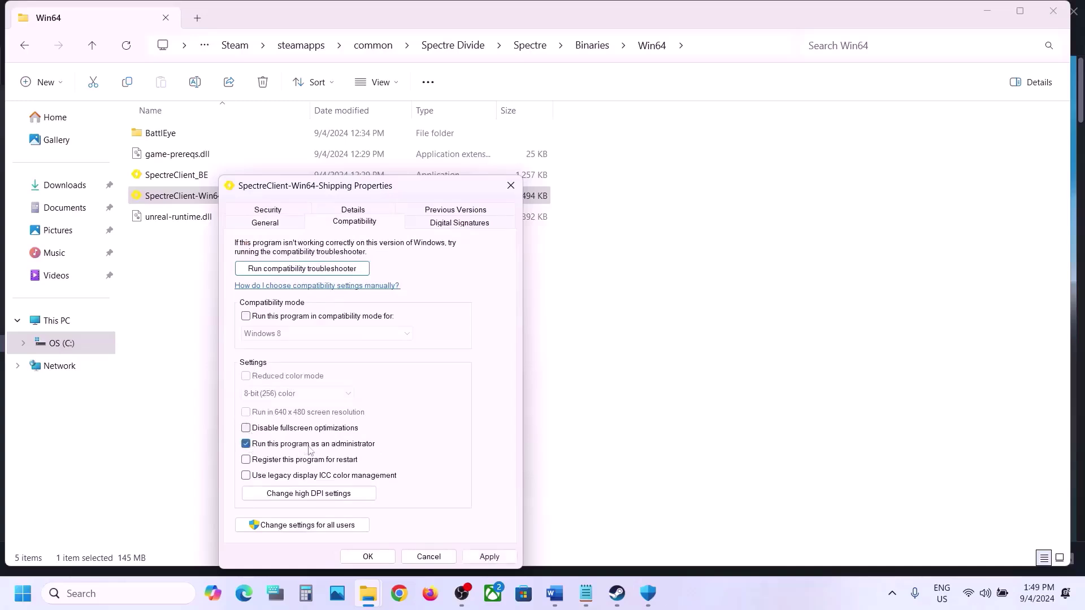
{"action": "left_click", "coordinate": [487, 557]}
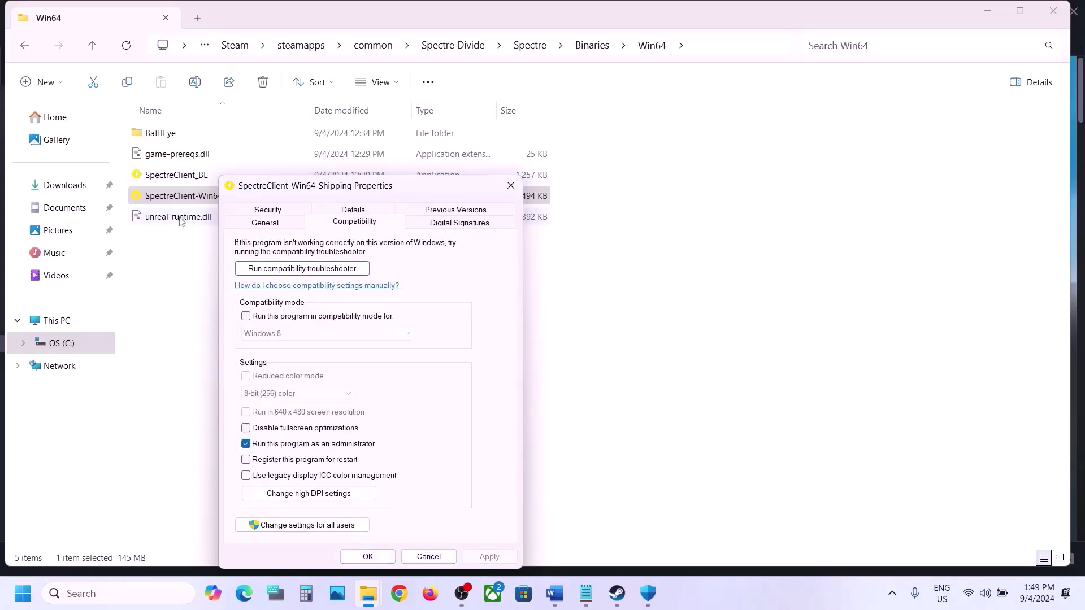
Step: Enable compatibility mode for SpectreClient-Win64-Shipping, applying Windows 8 first and switching it to Windows 7
{"action": "left_click", "coordinate": [245, 317]}
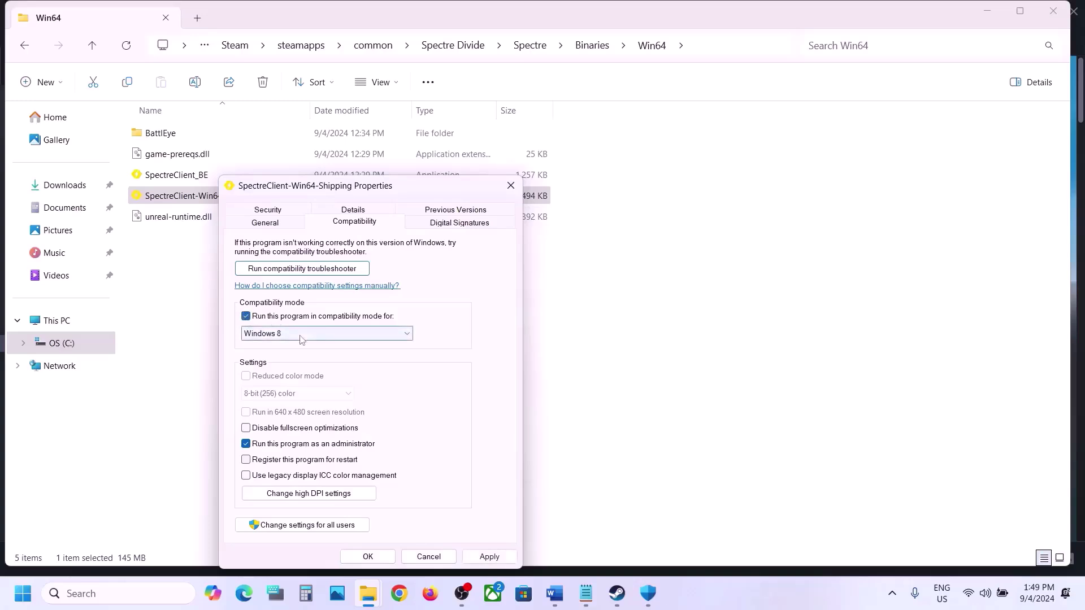
{"action": "left_click", "coordinate": [487, 557]}
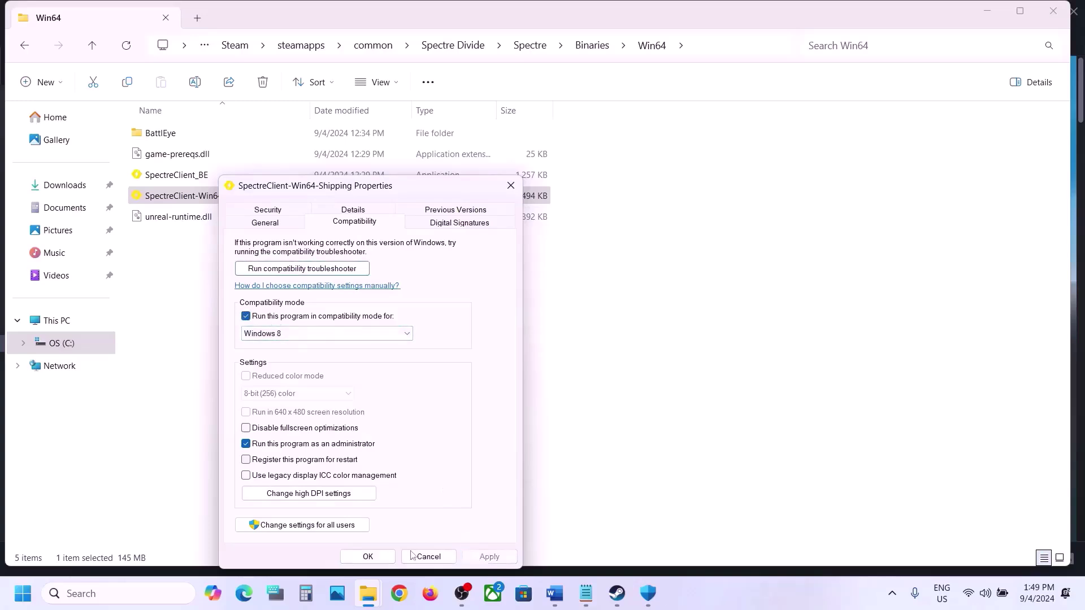
{"action": "left_click", "coordinate": [283, 334]}
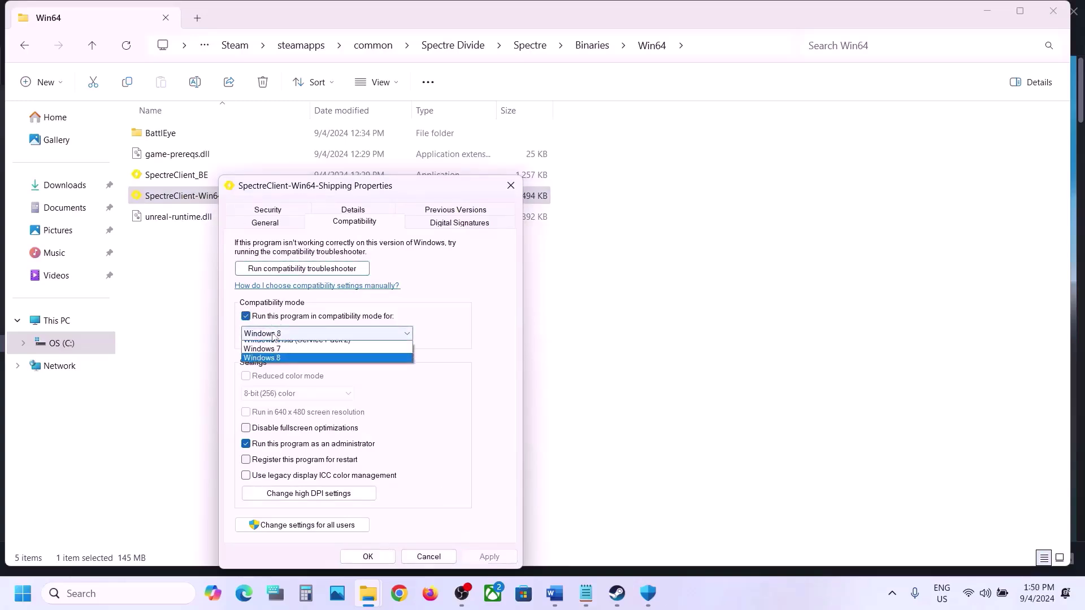
{"action": "left_click", "coordinate": [282, 373]}
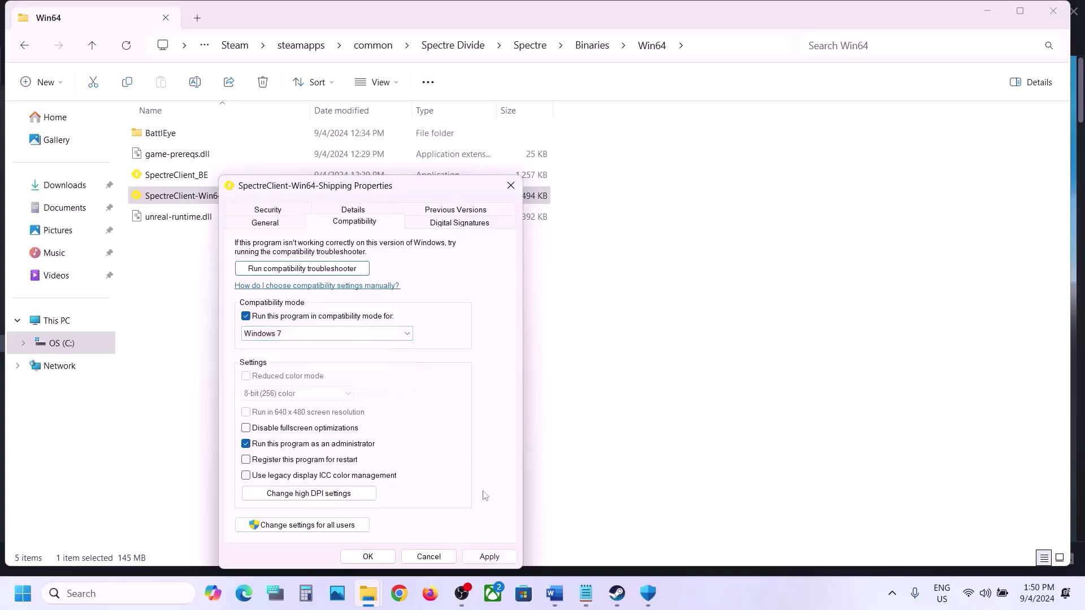
{"action": "left_click", "coordinate": [486, 557]}
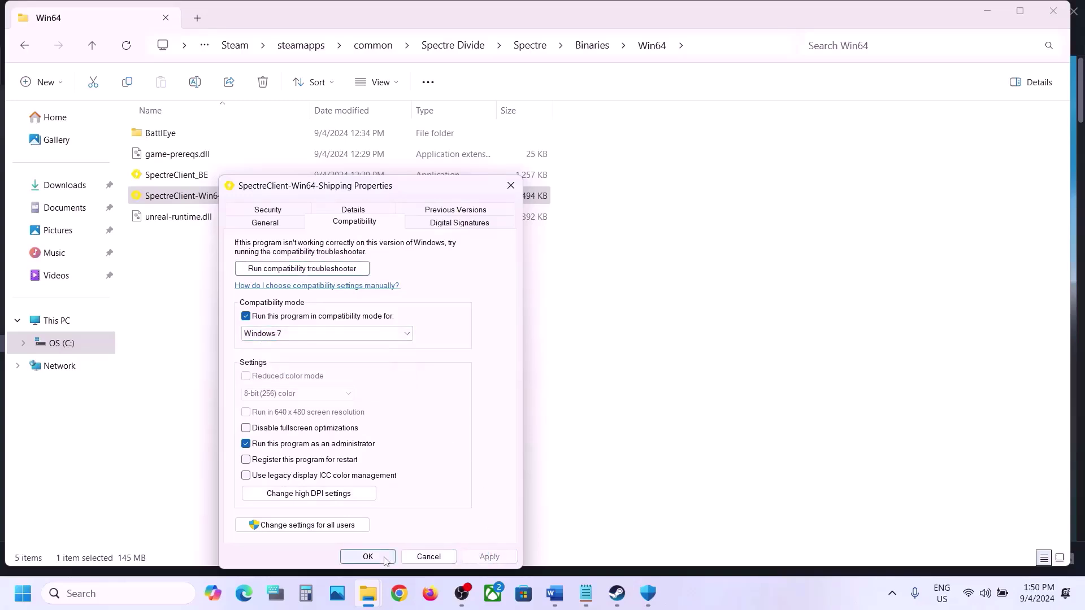
Step: Disable fullscreen optimizations for SpectreClient-Win64-Shipping, and apply and confirm its properties
{"action": "left_click", "coordinate": [247, 431]}
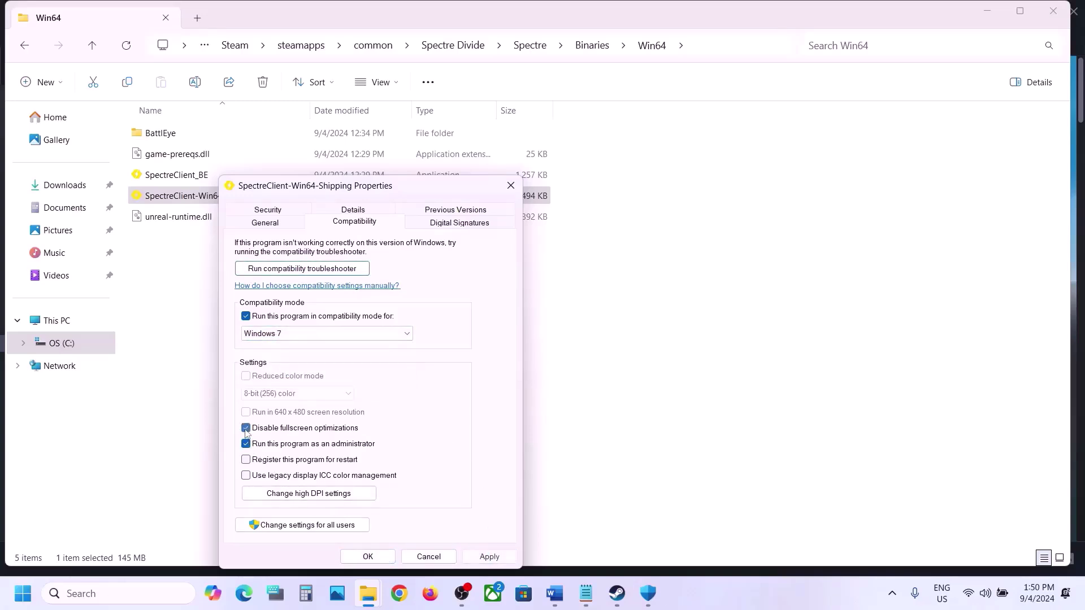
{"action": "left_click", "coordinate": [490, 556]}
{"action": "left_click", "coordinate": [368, 557]}
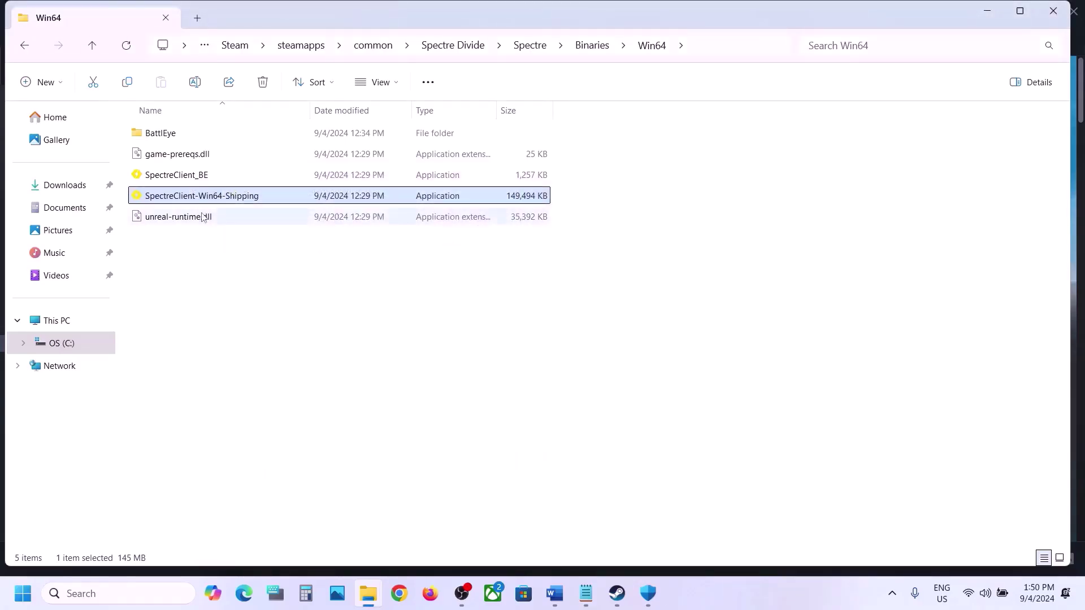
Step: Set SpectreClient_BE to run as an administrator and in compatibility mode for Windows 8, and apply the changes
{"action": "left_click", "coordinate": [192, 176]}
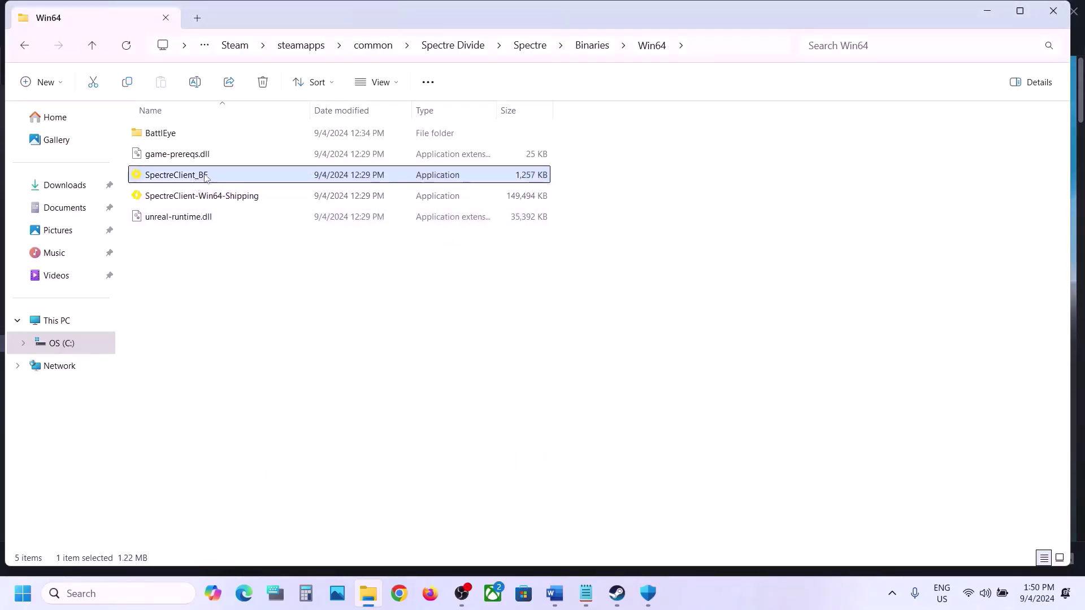
{"action": "right_click", "coordinate": [205, 173]}
{"action": "left_click", "coordinate": [265, 370]}
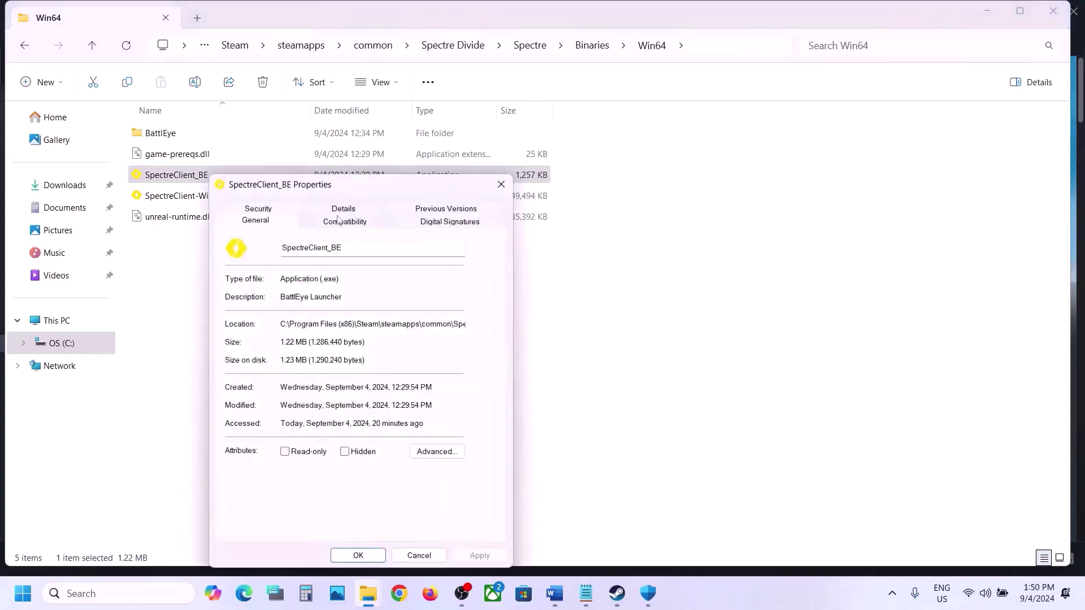
{"action": "left_click", "coordinate": [331, 225]}
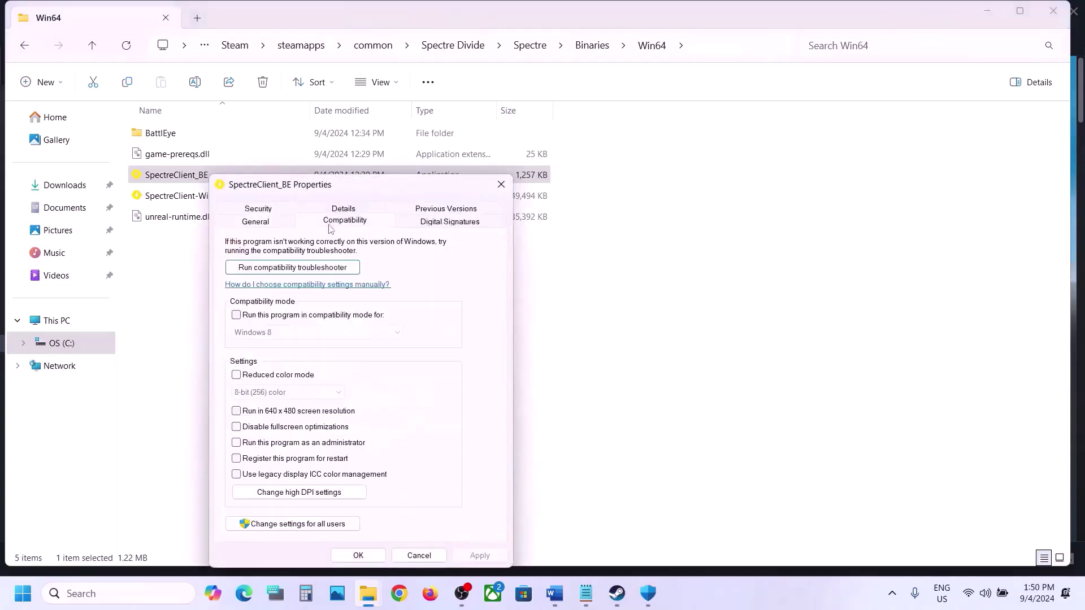
{"action": "left_click", "coordinate": [237, 443]}
{"action": "left_click", "coordinate": [236, 315]}
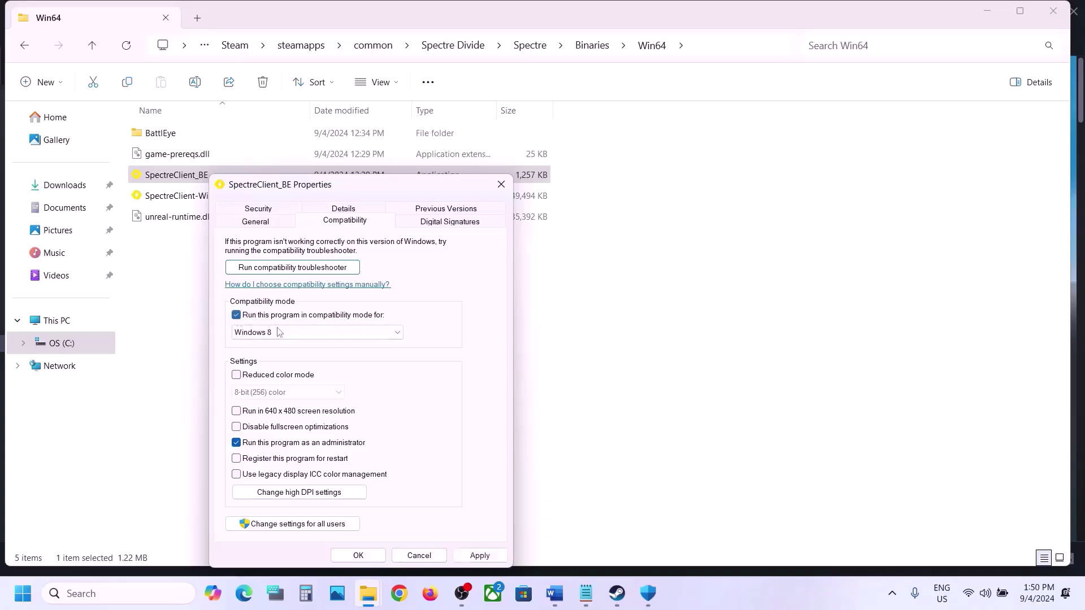
{"action": "left_click", "coordinate": [478, 555]}
Step: Switch SpectreClient_BE's compatibility mode to Windows 7, disable its fullscreen optimizations, and apply and confirm its properties
{"action": "left_click", "coordinate": [260, 333]}
{"action": "left_click", "coordinate": [278, 410]}
{"action": "left_click", "coordinate": [479, 556]}
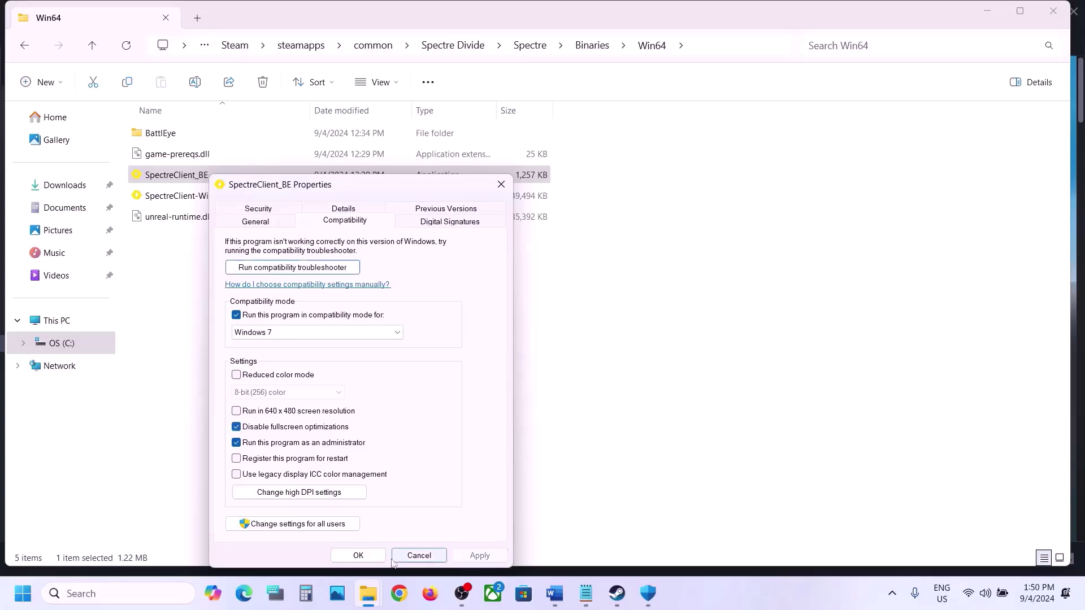
{"action": "left_click", "coordinate": [359, 555]}
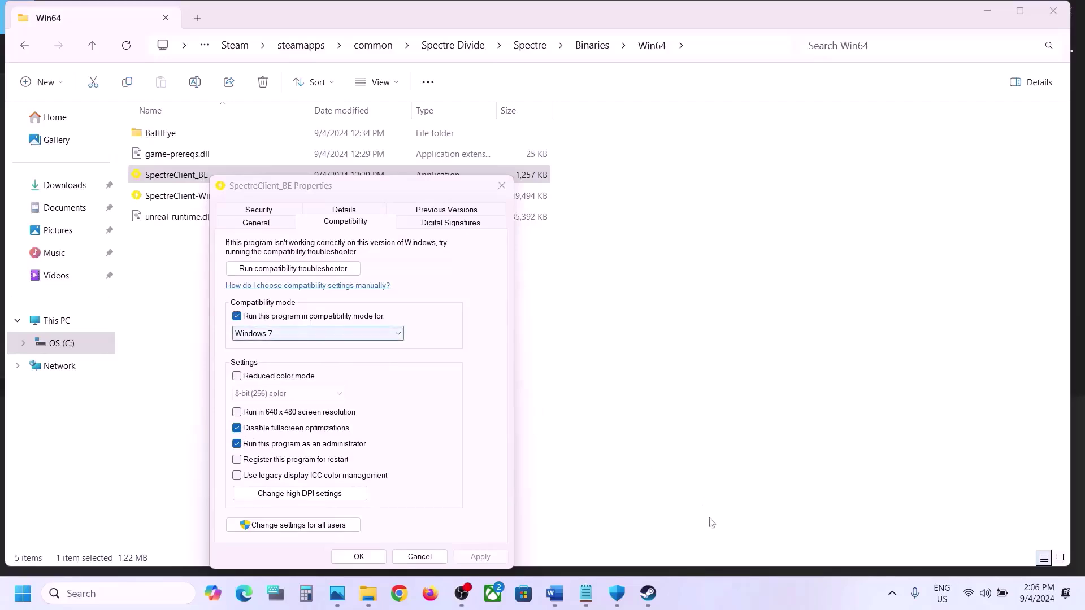
Step: Switch to Steam to view the Spectre Divide library page, and return to File Explorer to close the SpectreClient_BE properties
{"action": "left_click", "coordinate": [651, 599]}
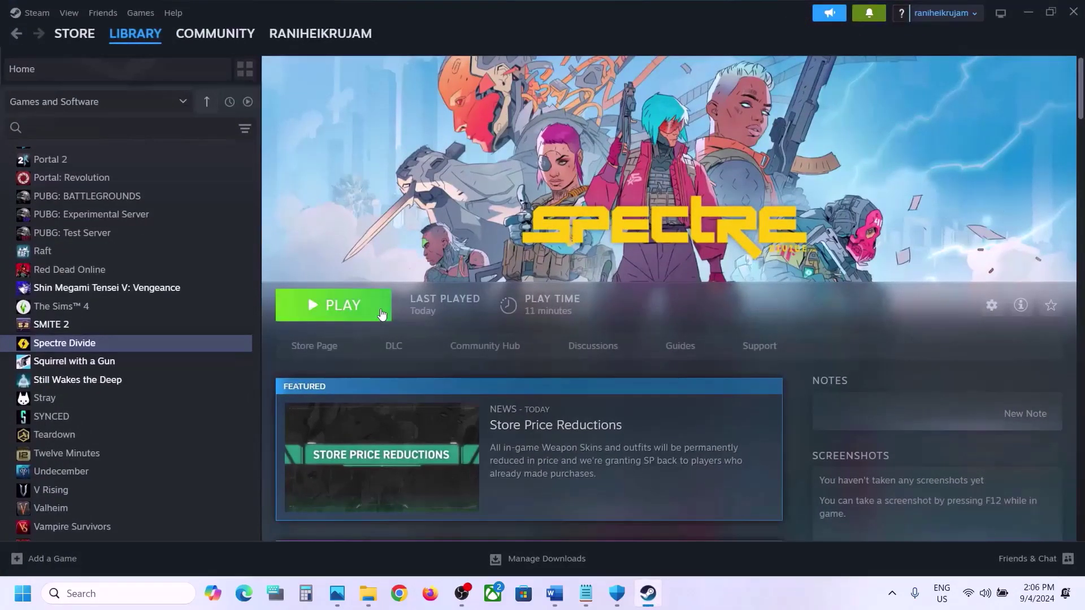
{"action": "left_click", "coordinate": [1028, 12]}
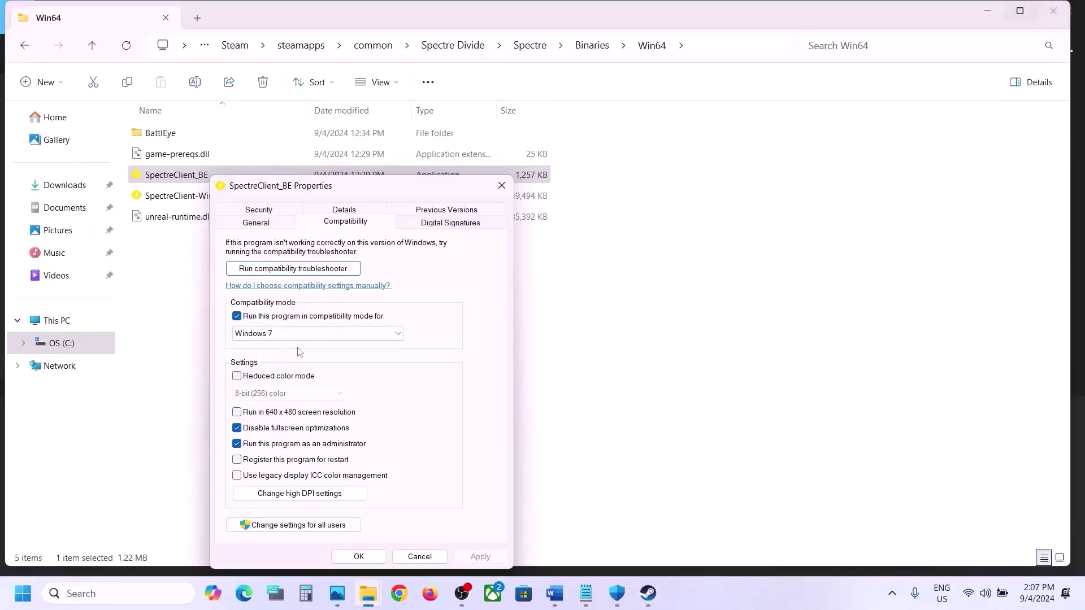
{"action": "left_click", "coordinate": [359, 556]}
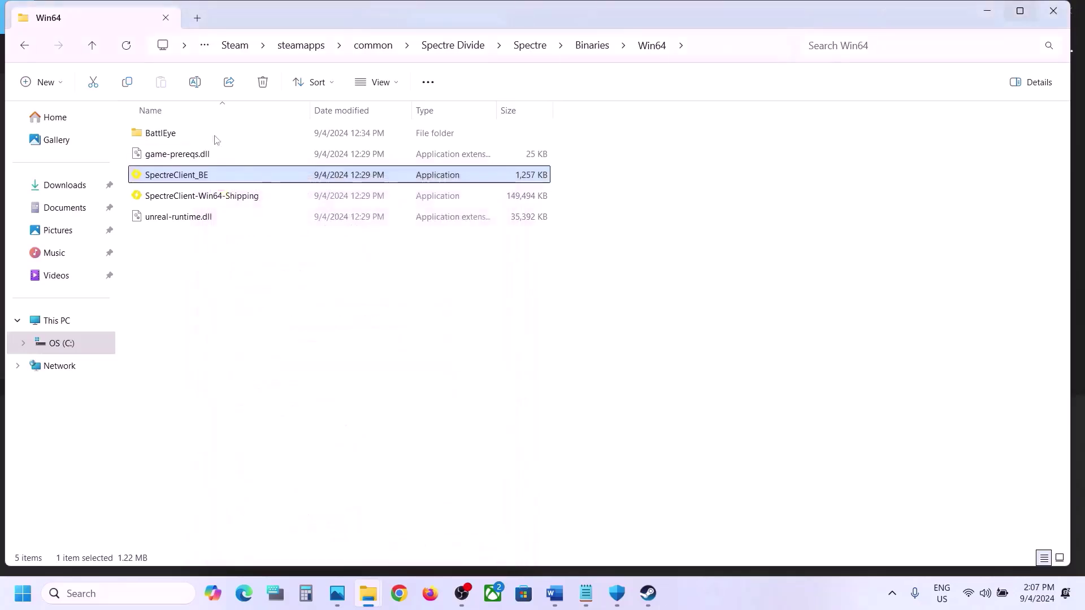
{"action": "left_click", "coordinate": [202, 194]}
{"action": "left_click", "coordinate": [196, 179]}
{"action": "left_click", "coordinate": [211, 196]}
{"action": "left_click", "coordinate": [201, 179]}
Step: Turn off compatibility mode and the disable fullscreen optimizations option for SpectreClient-Win64-Shipping, and apply and confirm its properties
{"action": "left_click", "coordinate": [215, 196]}
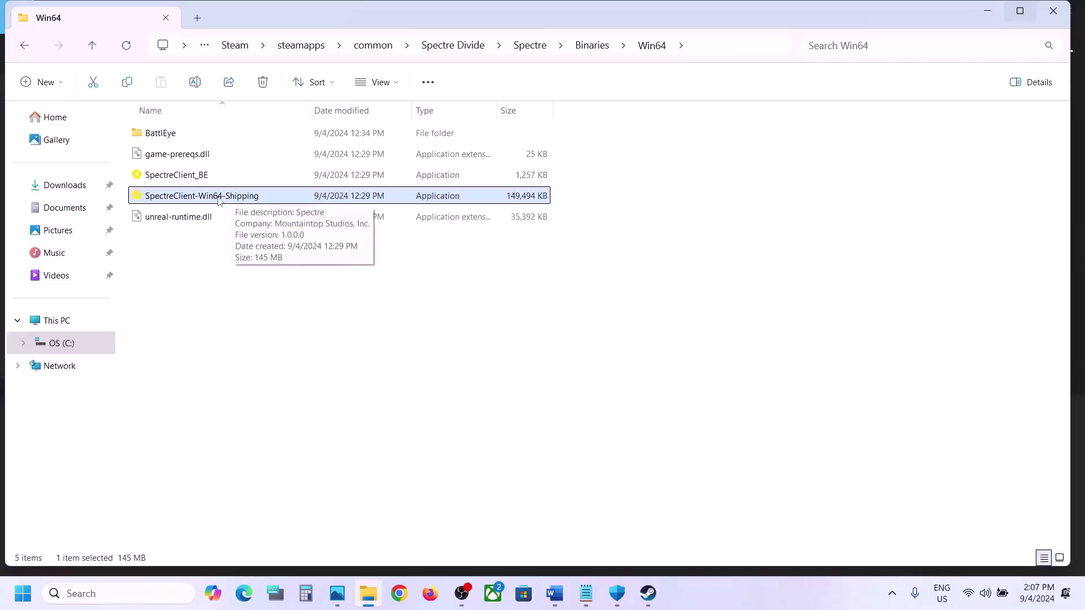
{"action": "right_click", "coordinate": [219, 201]}
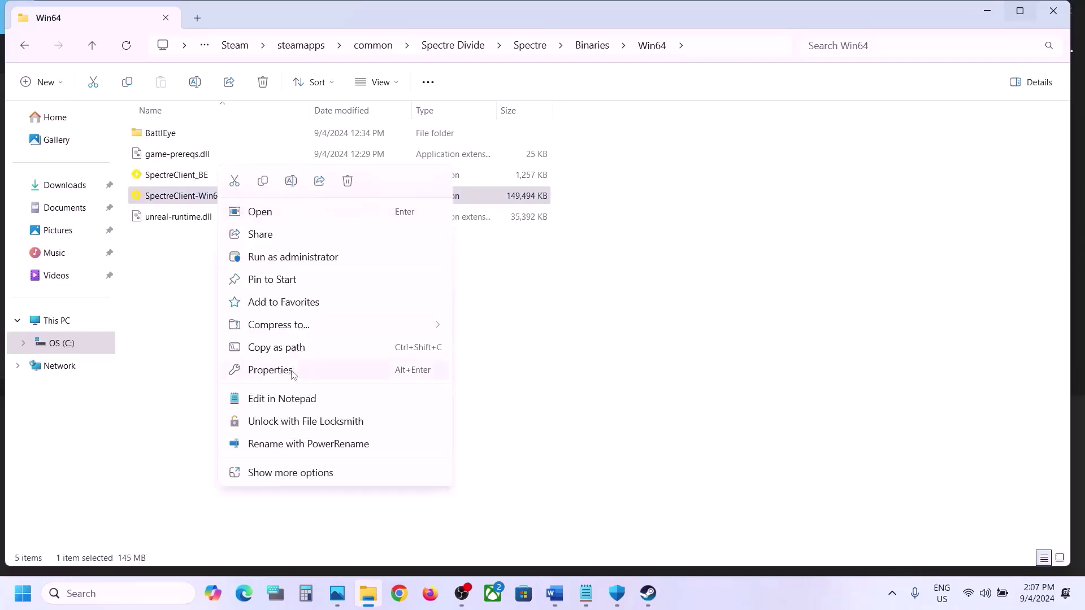
{"action": "left_click", "coordinate": [270, 370]}
{"action": "left_click", "coordinate": [357, 221]}
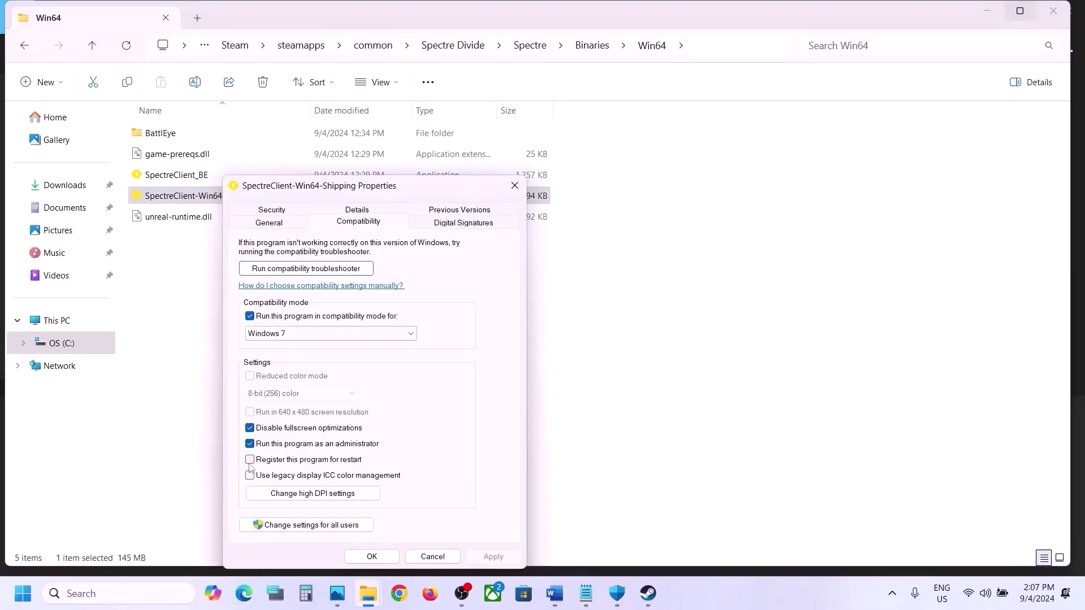
{"action": "left_click", "coordinate": [250, 317]}
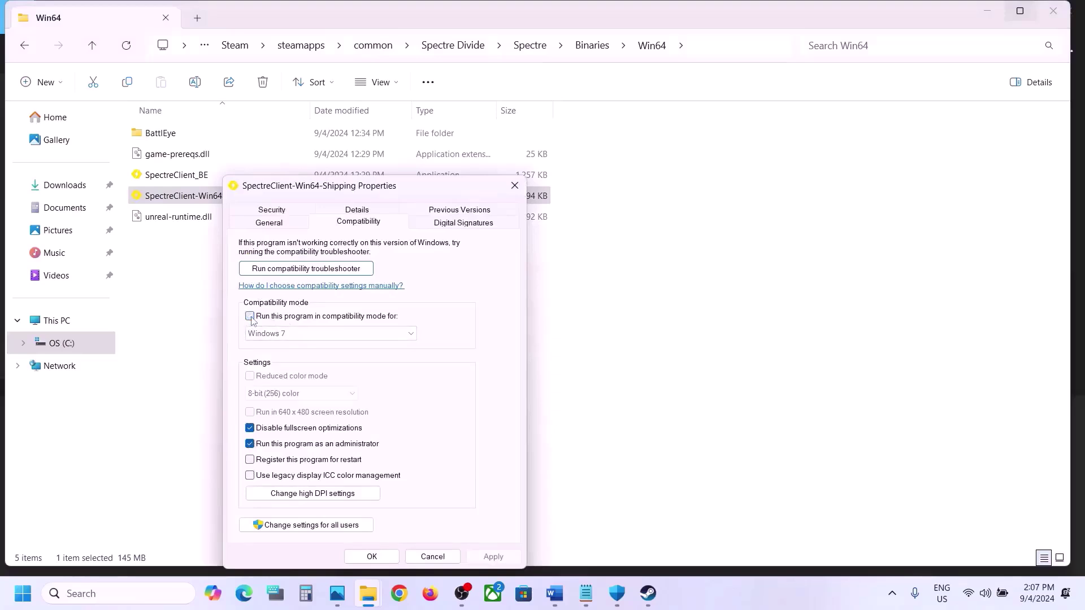
{"action": "left_click", "coordinate": [251, 428]}
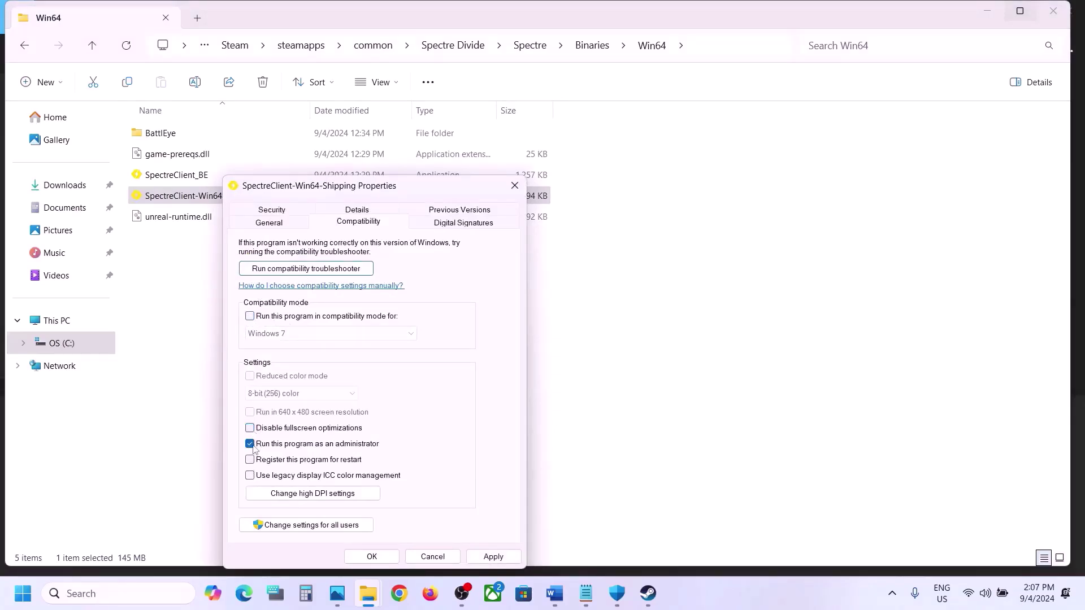
{"action": "left_click", "coordinate": [487, 556]}
{"action": "left_click", "coordinate": [372, 557]}
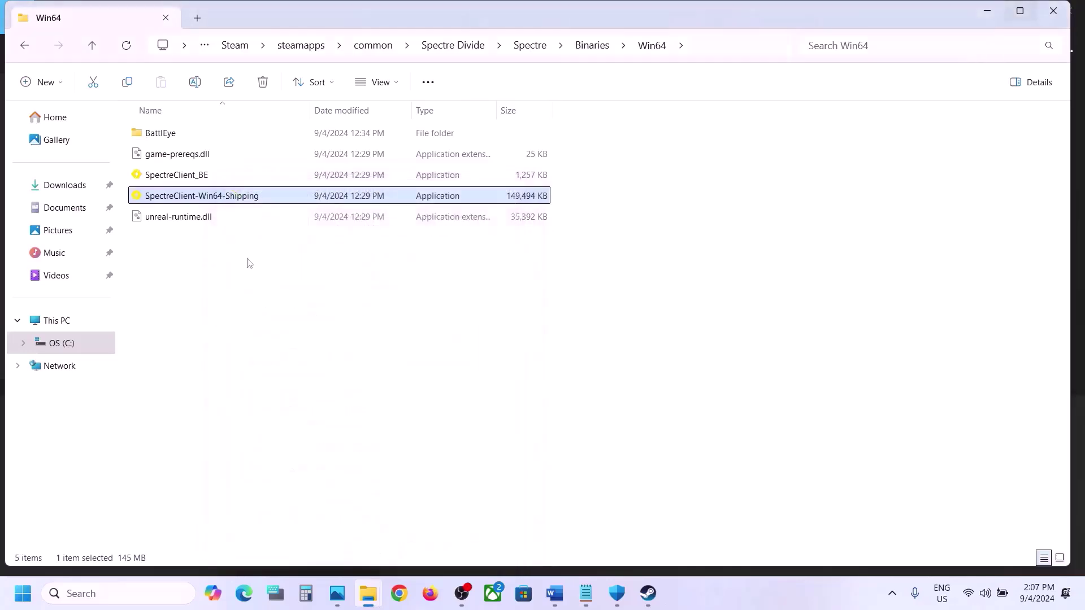
Step: Turn off compatibility mode and the disable fullscreen optimizations option for SpectreClient_BE, and apply and confirm its properties
{"action": "left_click", "coordinate": [175, 176]}
{"action": "right_click", "coordinate": [176, 175]}
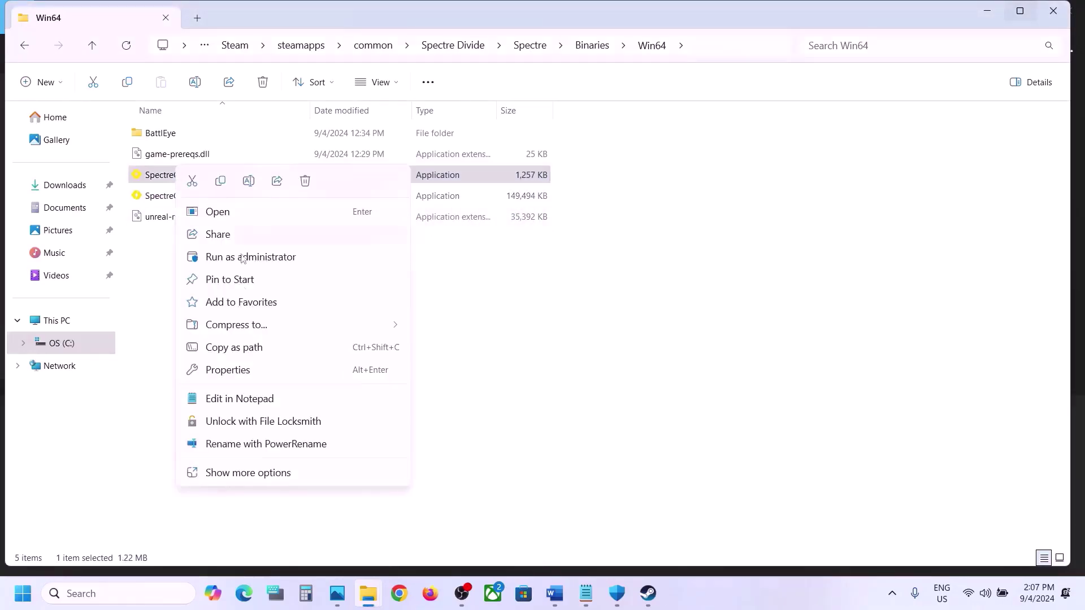
{"action": "left_click", "coordinate": [230, 370]}
{"action": "left_click", "coordinate": [322, 223]}
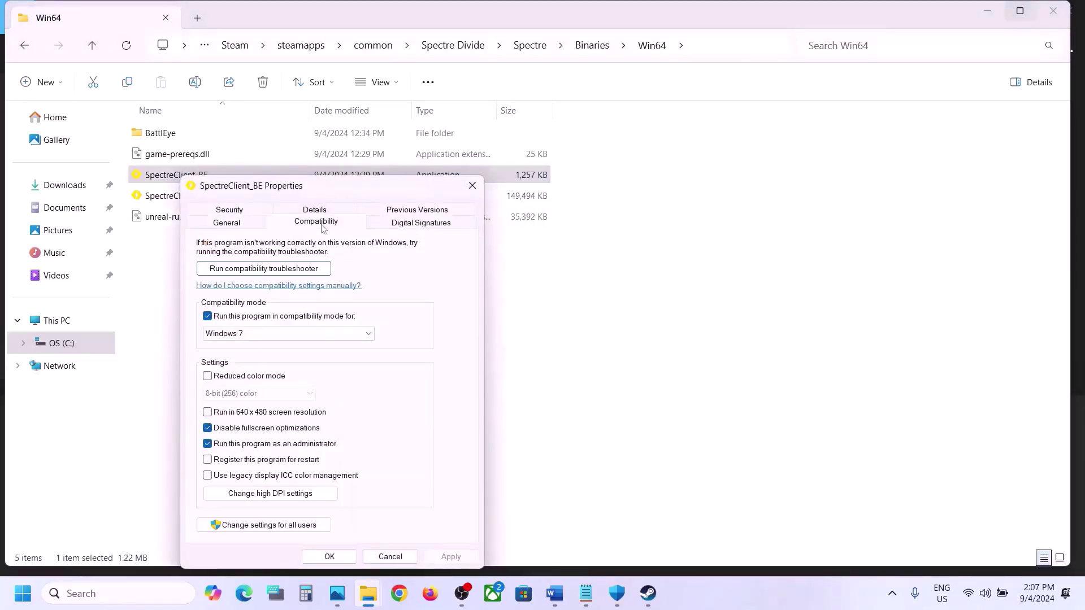
{"action": "left_click", "coordinate": [208, 317]}
{"action": "left_click", "coordinate": [208, 428]}
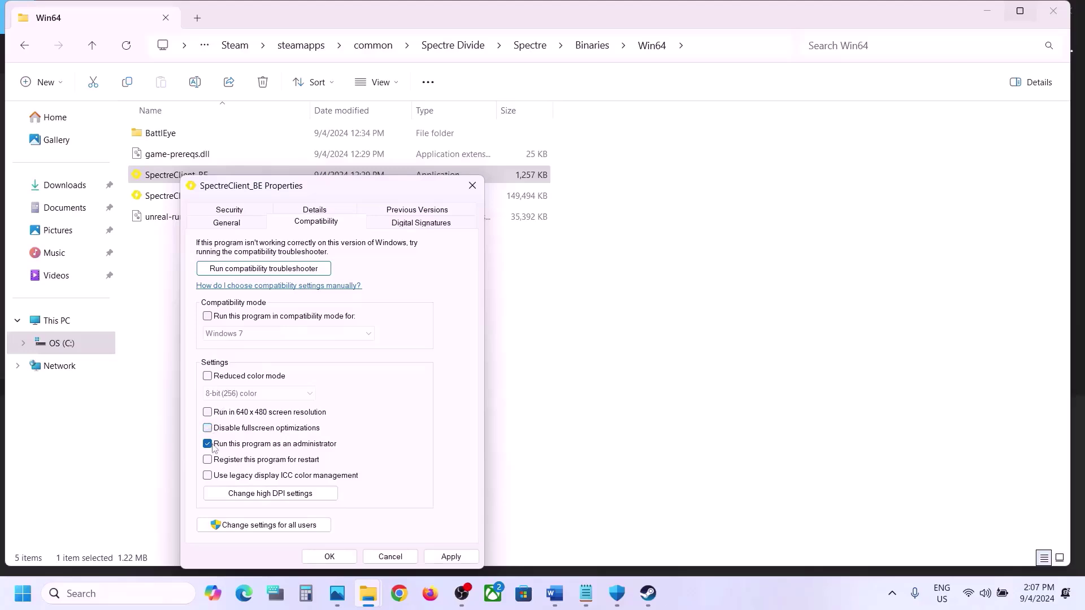
{"action": "left_click", "coordinate": [450, 556]}
{"action": "left_click", "coordinate": [329, 557]}
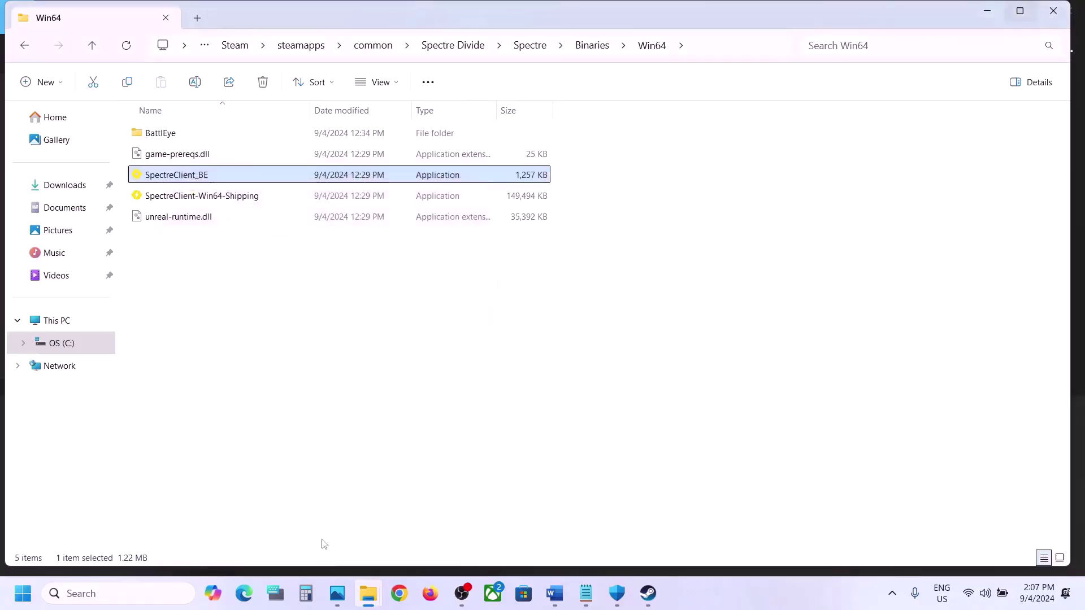
Step: Go up to the Spectre Divide folder and open the compatibility properties of the SpectreClient application
{"action": "left_click", "coordinate": [92, 46]}
{"action": "left_click", "coordinate": [93, 47]}
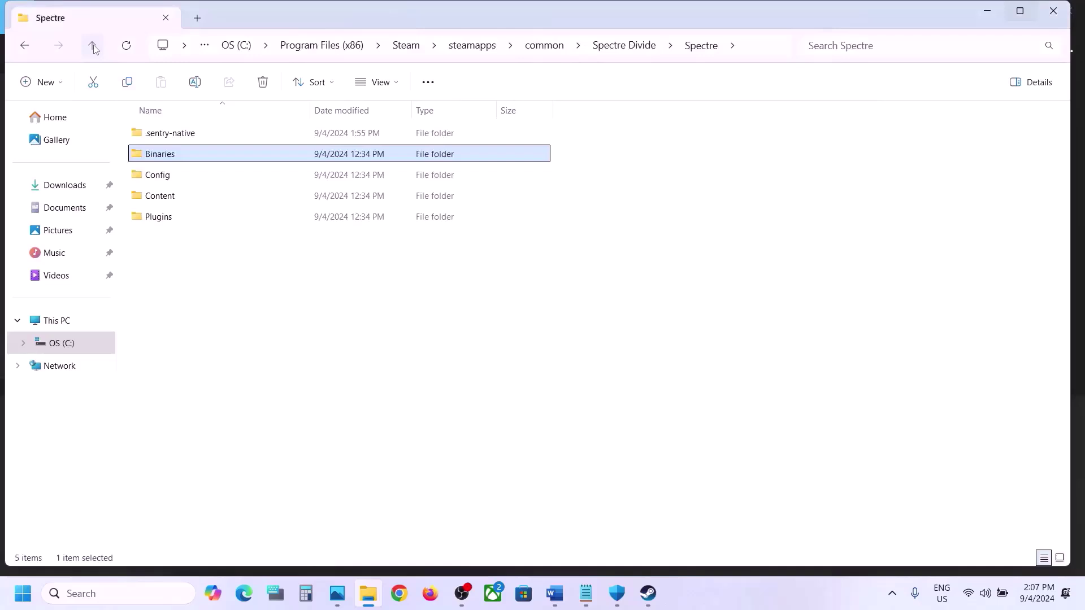
{"action": "left_click", "coordinate": [92, 46]}
{"action": "right_click", "coordinate": [206, 184]}
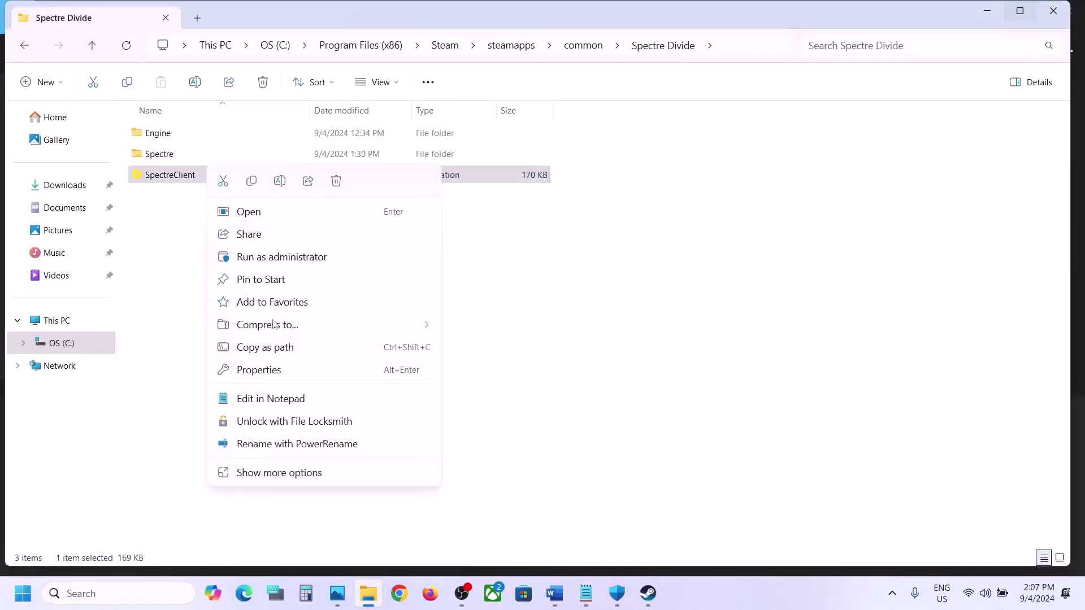
{"action": "left_click", "coordinate": [263, 368]}
{"action": "left_click", "coordinate": [327, 221]}
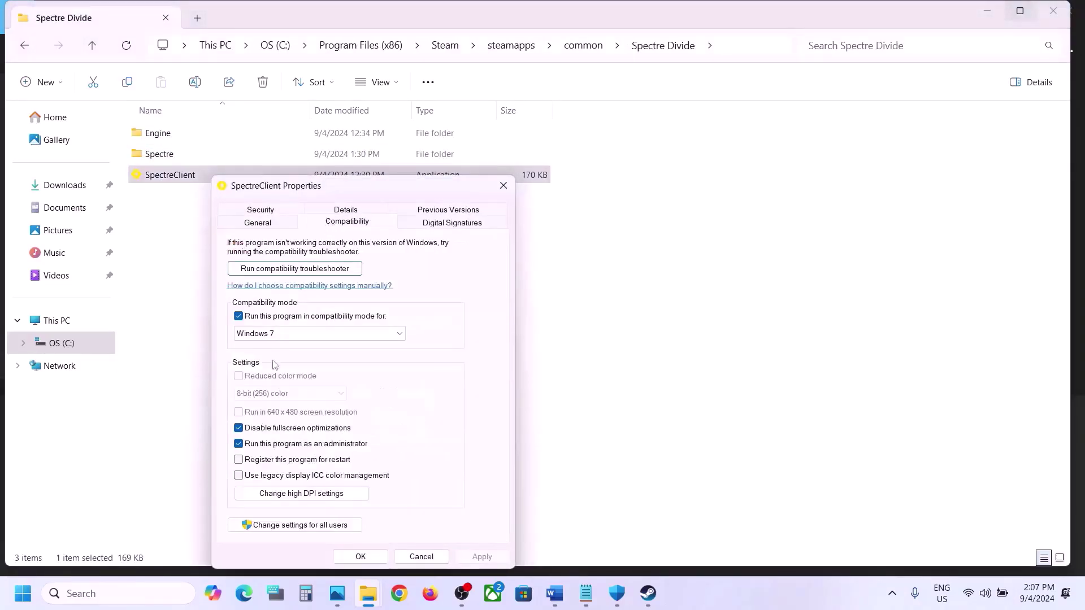
Step: Clear SpectreClient's compatibility mode, disable fullscreen optimizations and run as administrator options, and apply and confirm its properties
{"action": "left_click", "coordinate": [239, 317]}
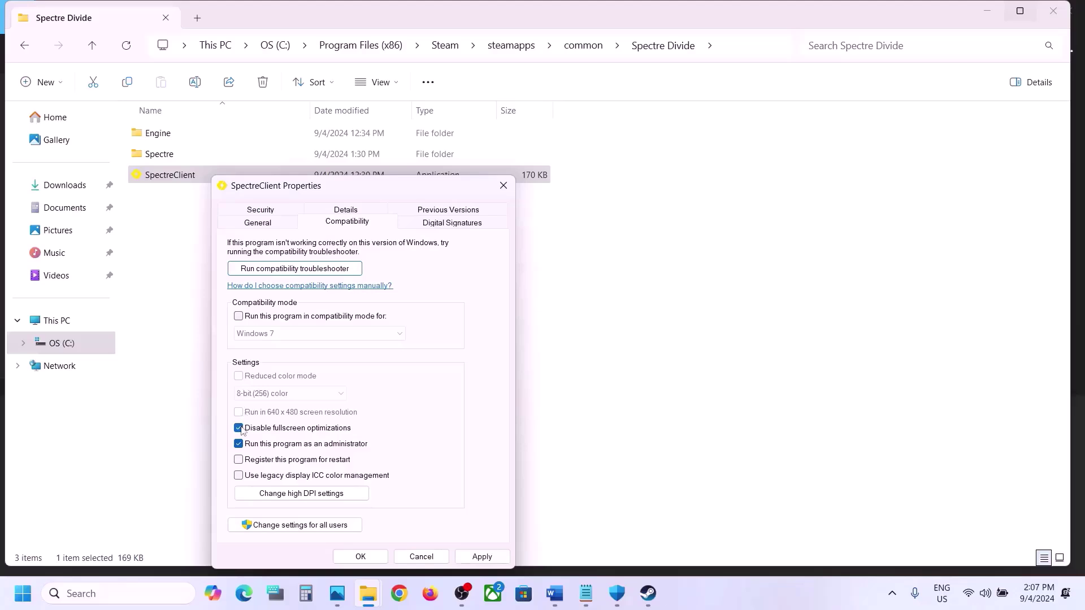
{"action": "left_click", "coordinate": [240, 429]}
{"action": "left_click", "coordinate": [238, 444]}
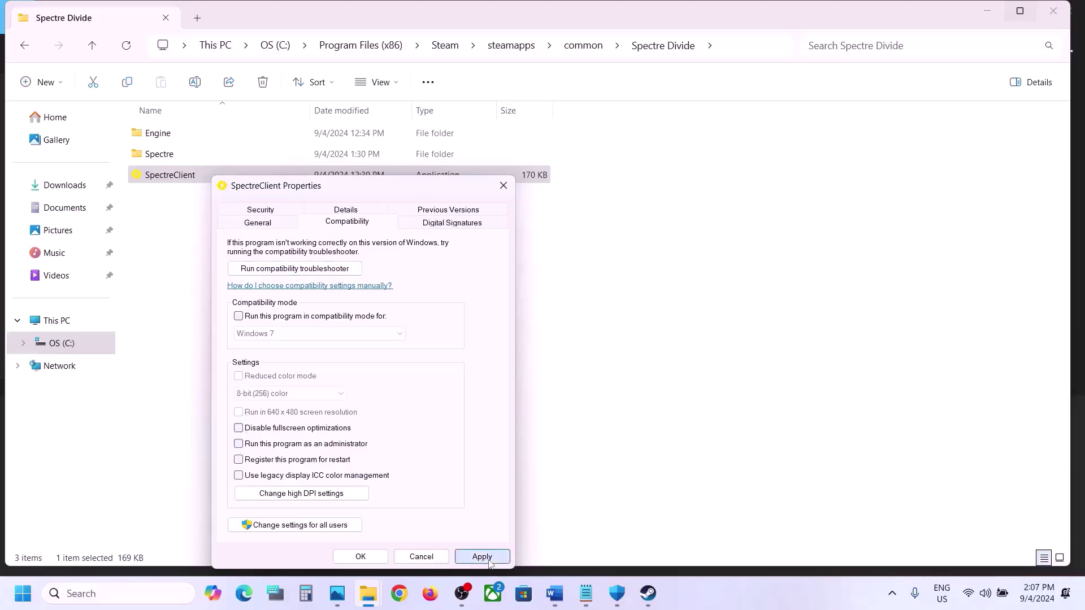
{"action": "left_click", "coordinate": [482, 557]}
{"action": "left_click", "coordinate": [356, 557]}
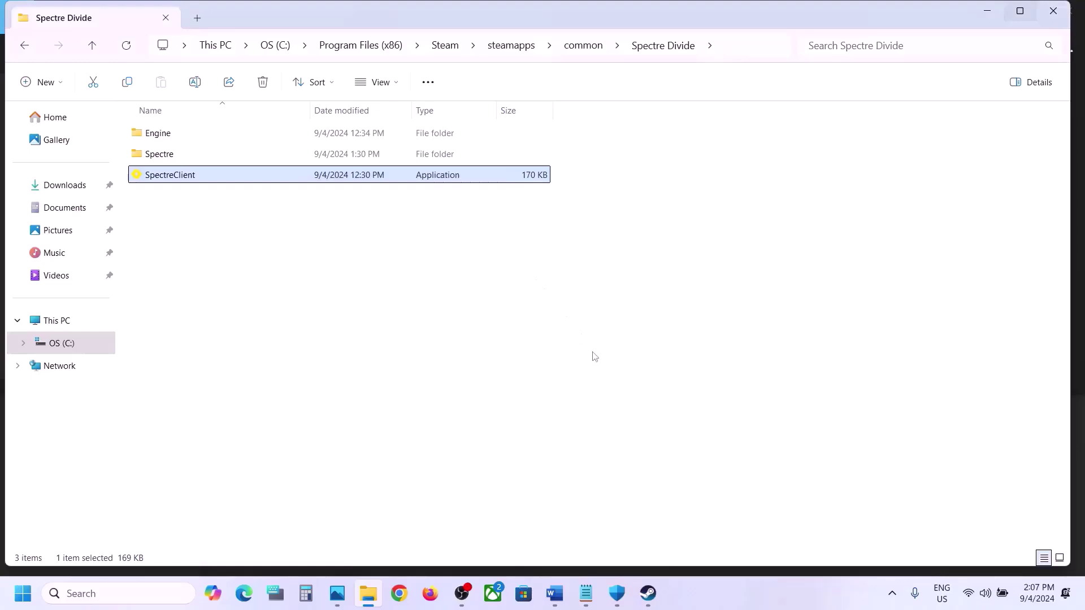
Step: Consult Step 3 in the Word notes and browse Spectre Divide's local files from its Steam library entry
{"action": "left_click", "coordinate": [565, 600]}
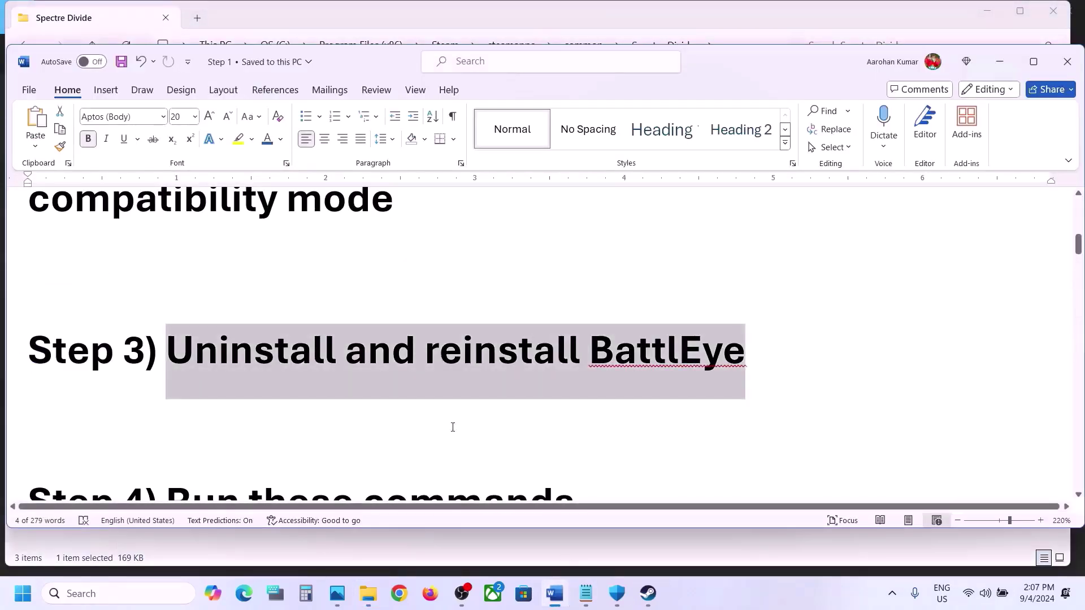
{"action": "scroll", "coordinate": [355, 402], "scroll_direction": "up", "scroll_amount": 2}
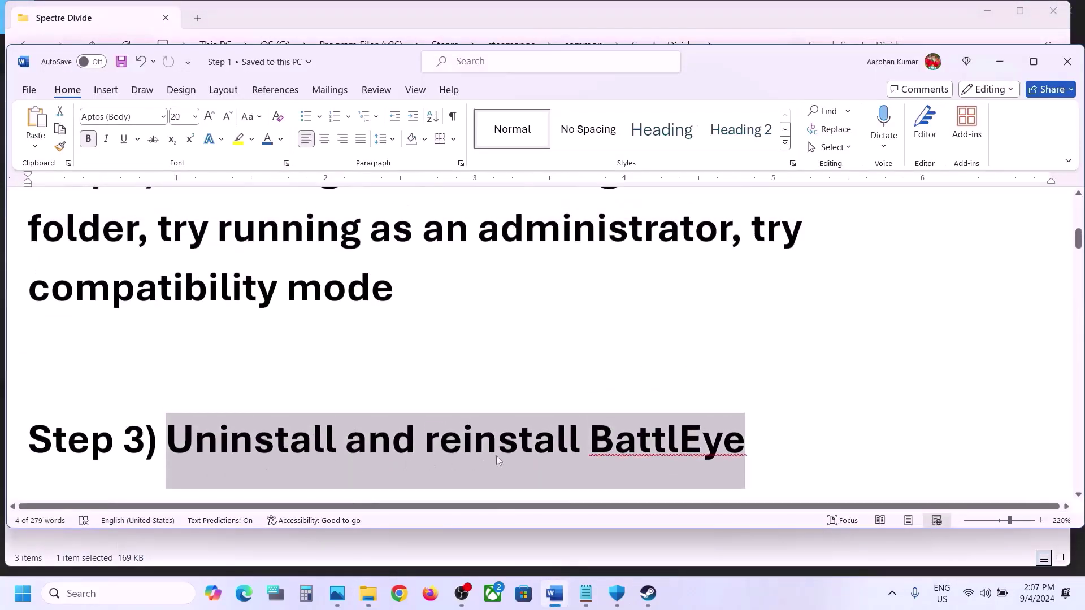
{"action": "left_click", "coordinate": [648, 594]}
{"action": "right_click", "coordinate": [104, 344]}
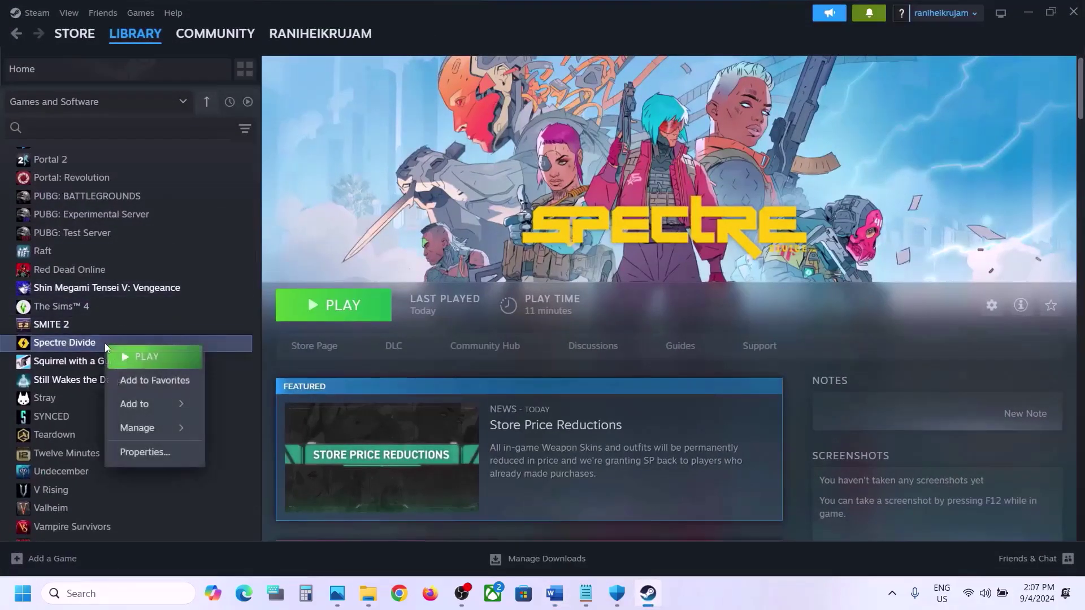
{"action": "mouse_move", "coordinate": [137, 428]}
{"action": "left_click", "coordinate": [262, 452]}
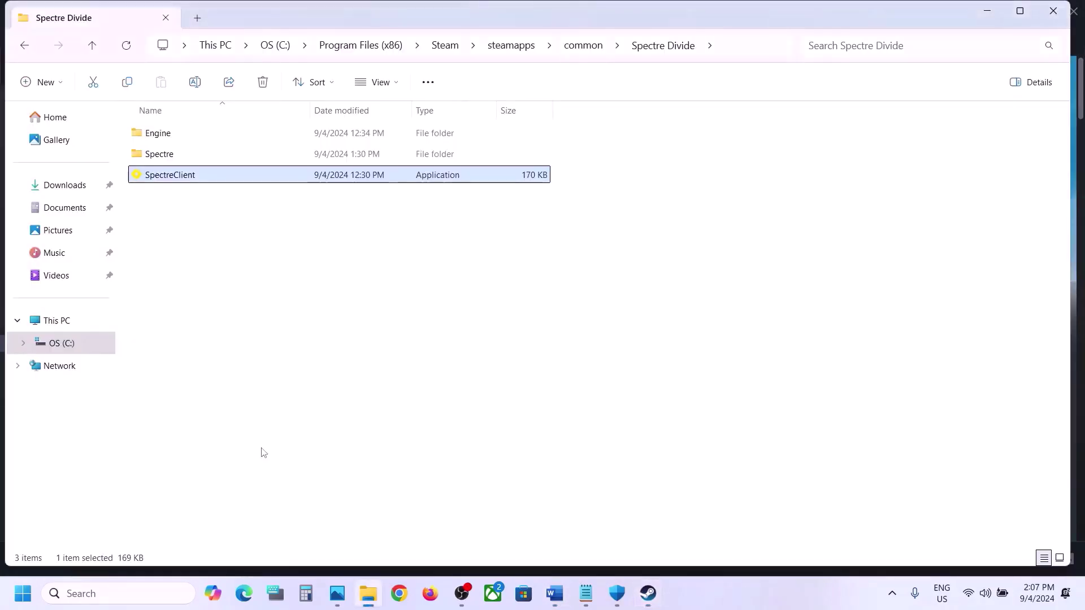
Step: Open the BattlEye folder inside Spectre > Binaries > Win64
{"action": "left_click", "coordinate": [170, 161]}
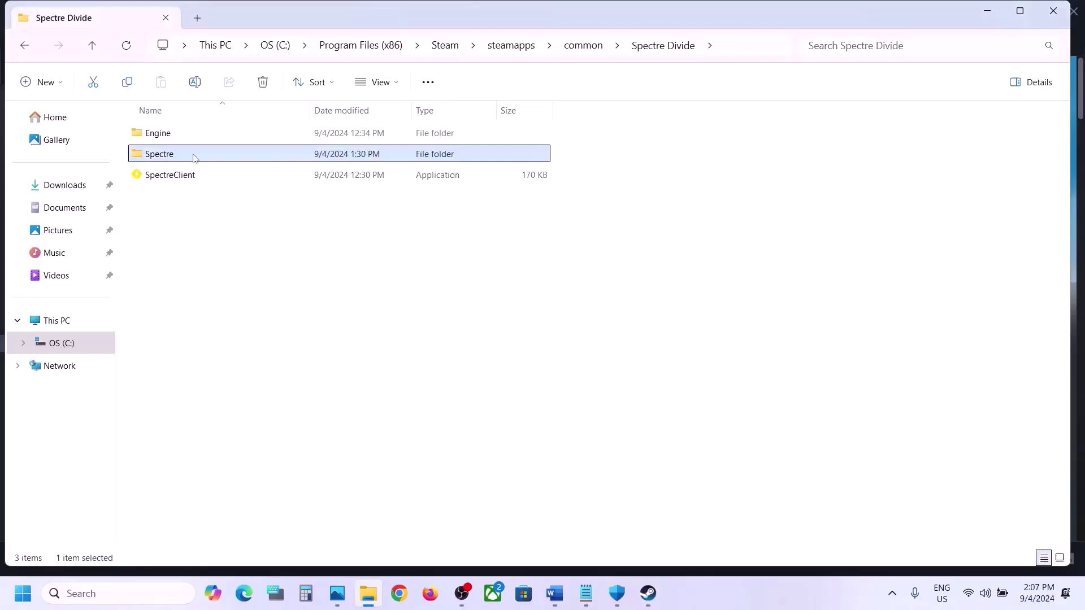
{"action": "double_click", "coordinate": [193, 155]}
{"action": "double_click", "coordinate": [181, 153]}
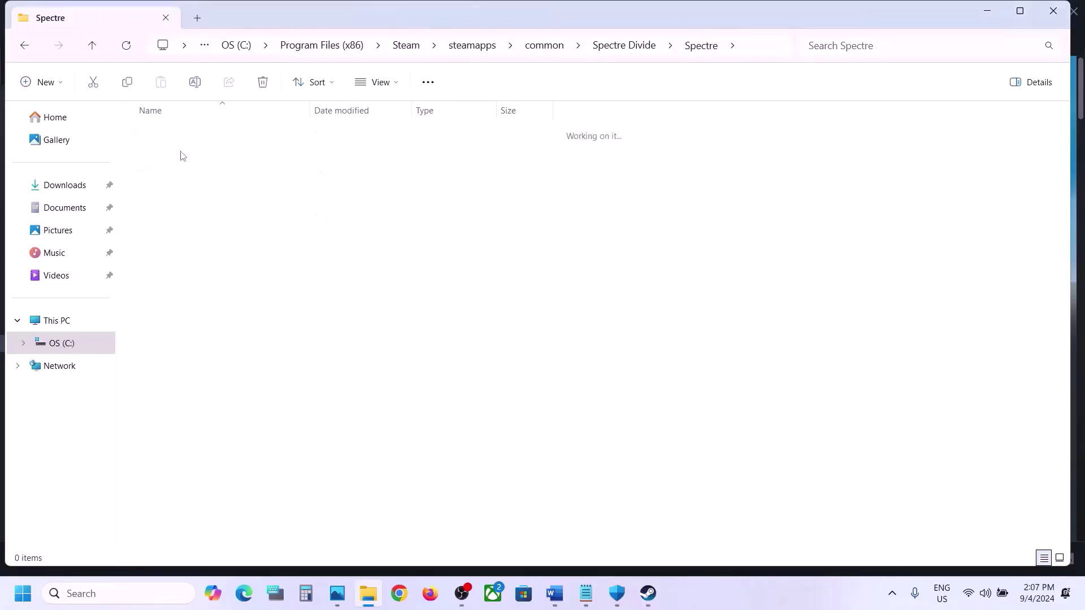
{"action": "double_click", "coordinate": [184, 140]}
{"action": "left_click", "coordinate": [189, 140]}
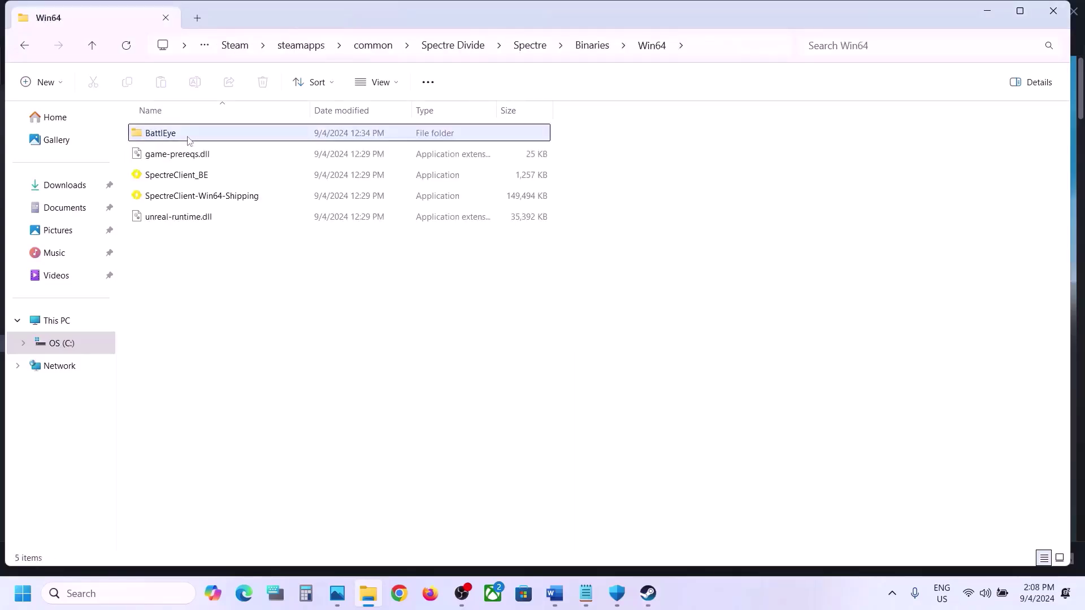
{"action": "double_click", "coordinate": [207, 140]}
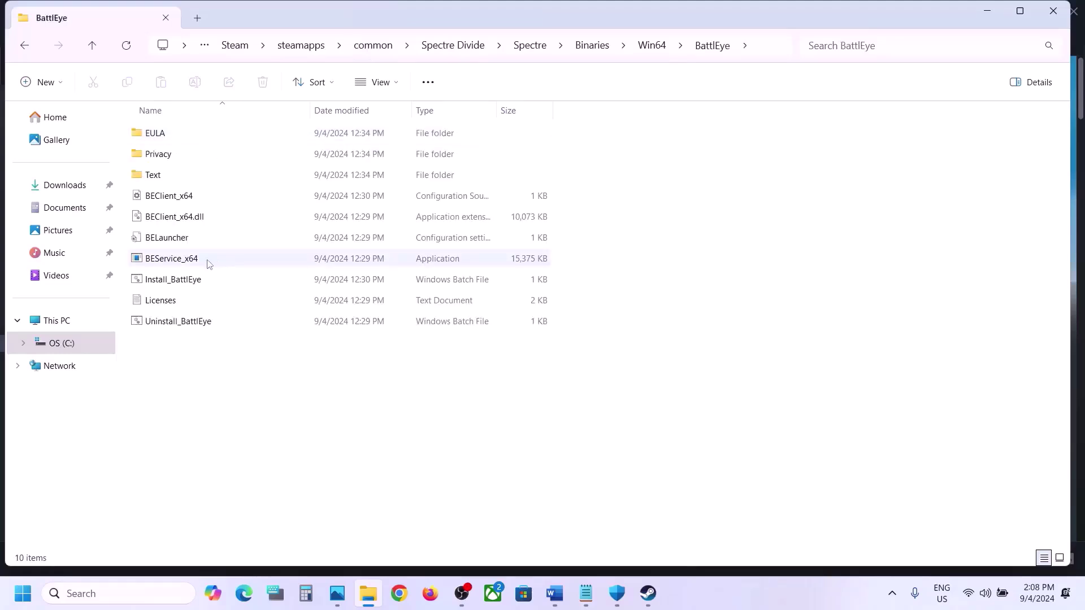
Step: Run the Uninstall_BattlEye batch file as administrator and confirm removing the BattlEye Service
{"action": "left_click", "coordinate": [168, 328]}
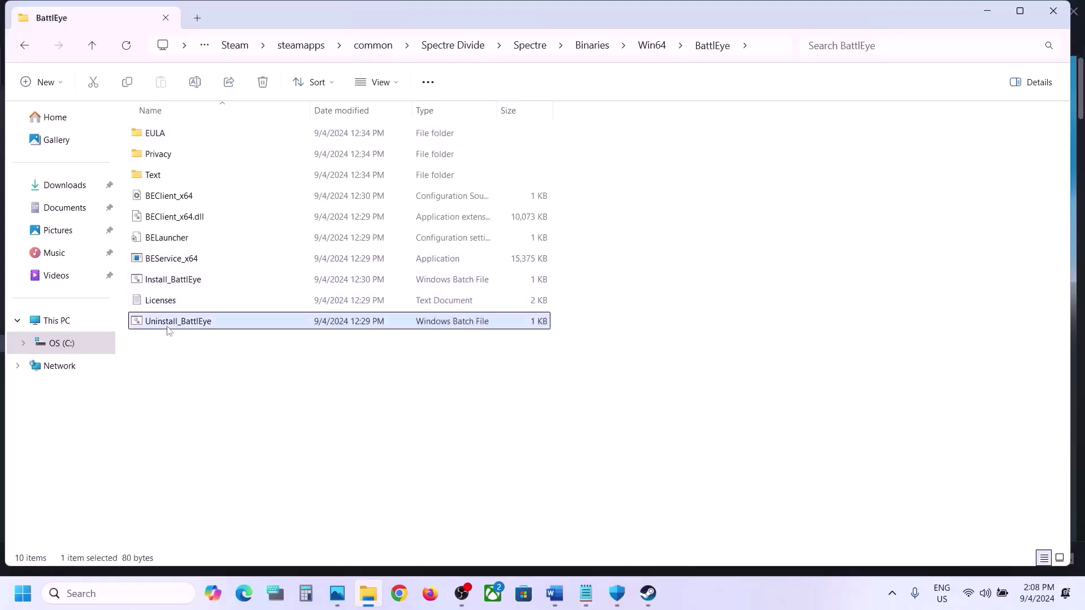
{"action": "right_click", "coordinate": [218, 323]}
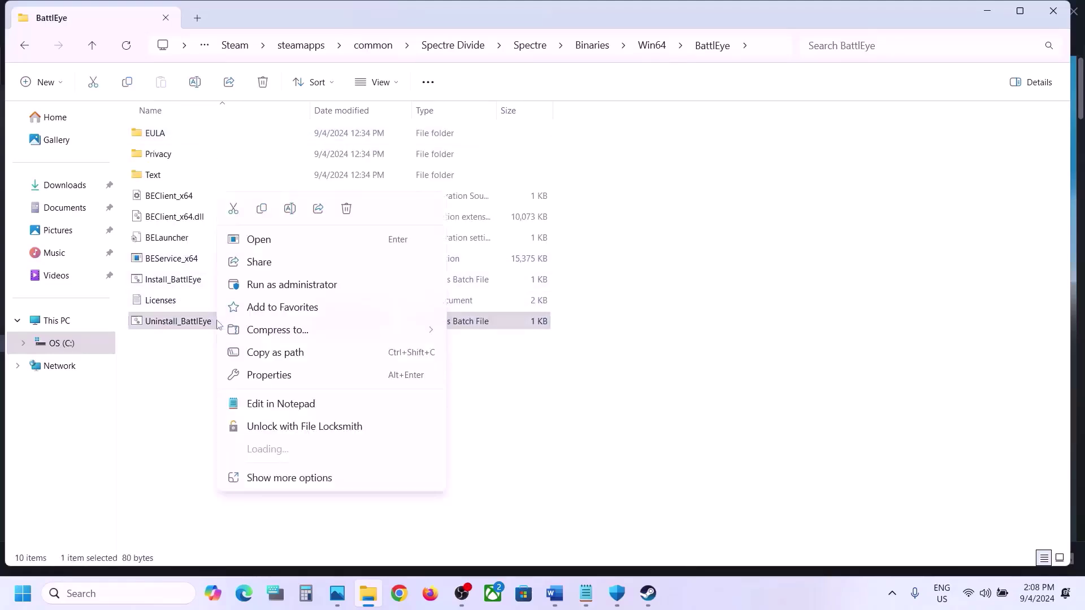
{"action": "left_click", "coordinate": [299, 286]}
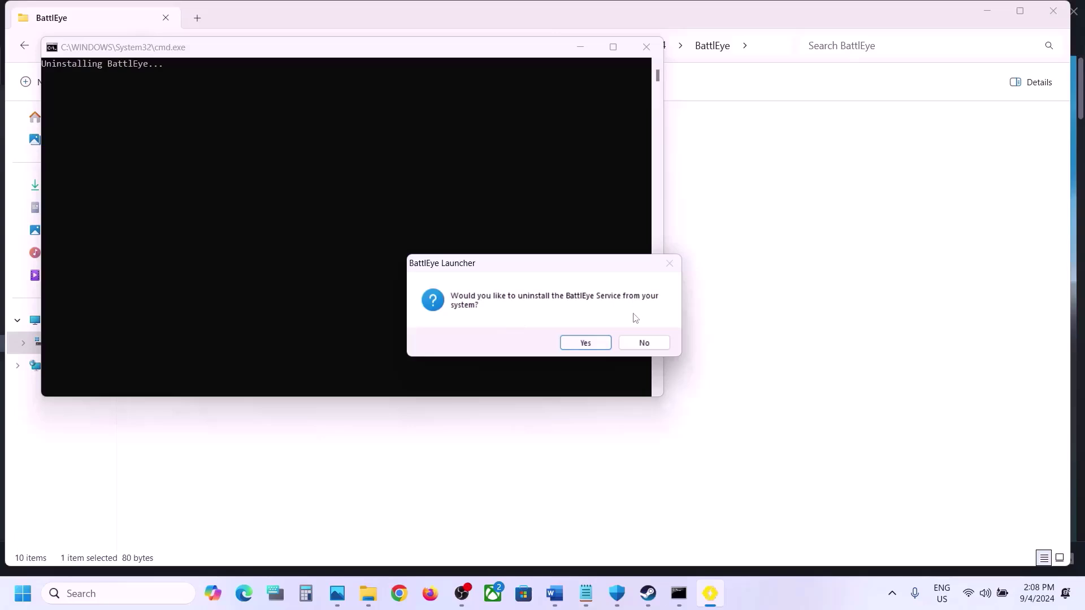
{"action": "left_click", "coordinate": [587, 343]}
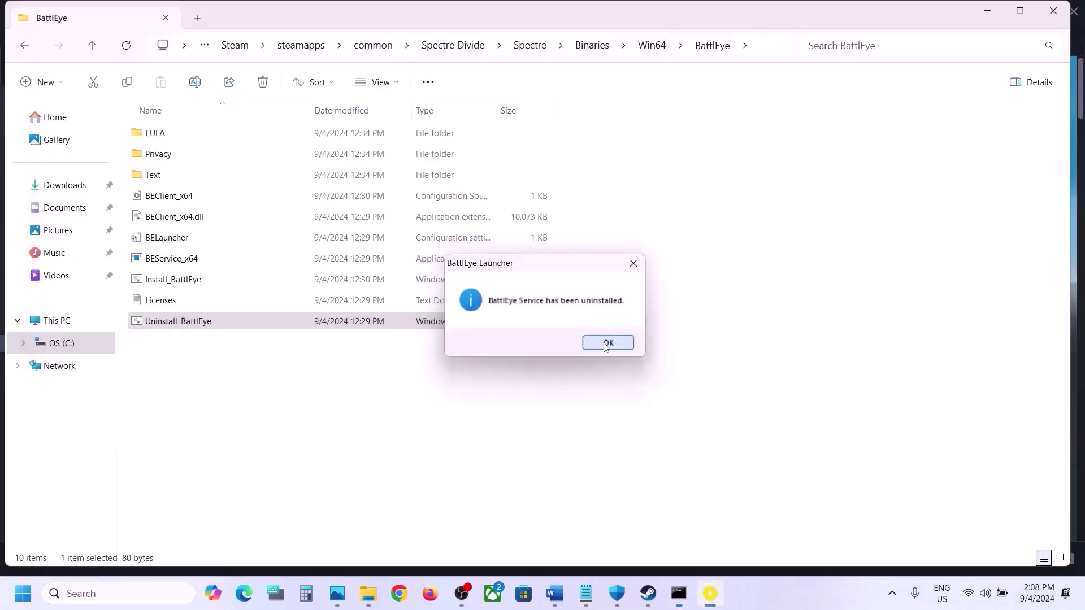
{"action": "left_click", "coordinate": [606, 347]}
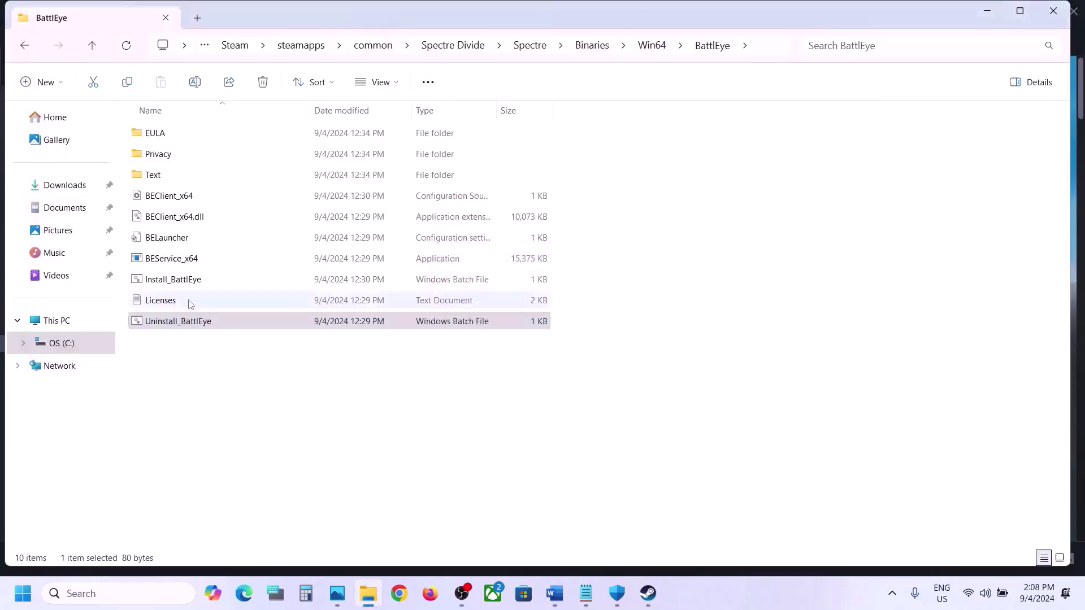
Step: Run the Install_BattlEye batch file as administrator to reinstall the BattlEye Service
{"action": "left_click", "coordinate": [205, 283]}
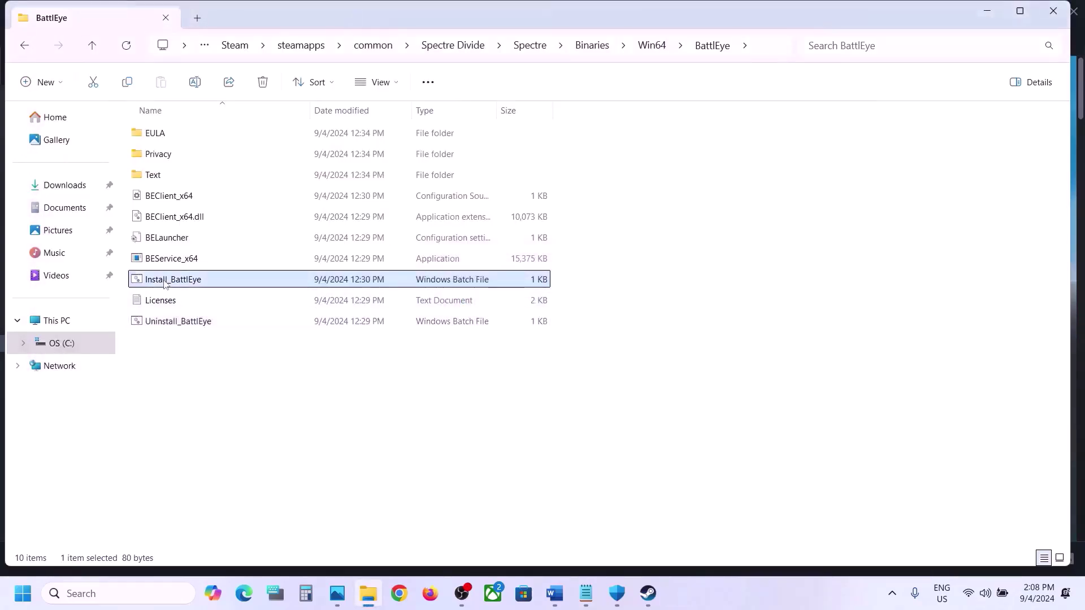
{"action": "right_click", "coordinate": [219, 283]}
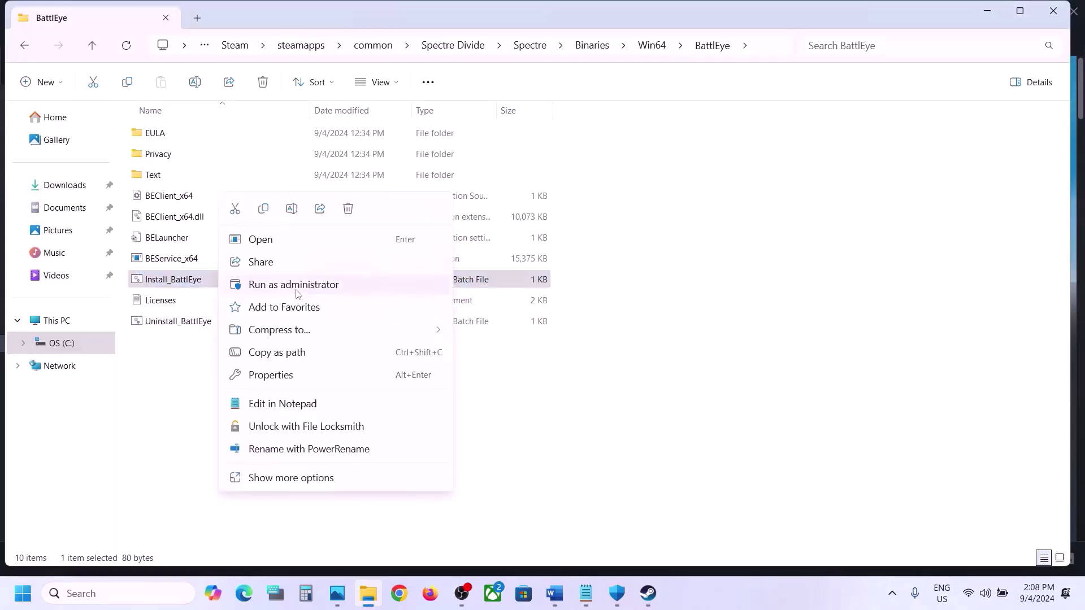
{"action": "left_click", "coordinate": [297, 286]}
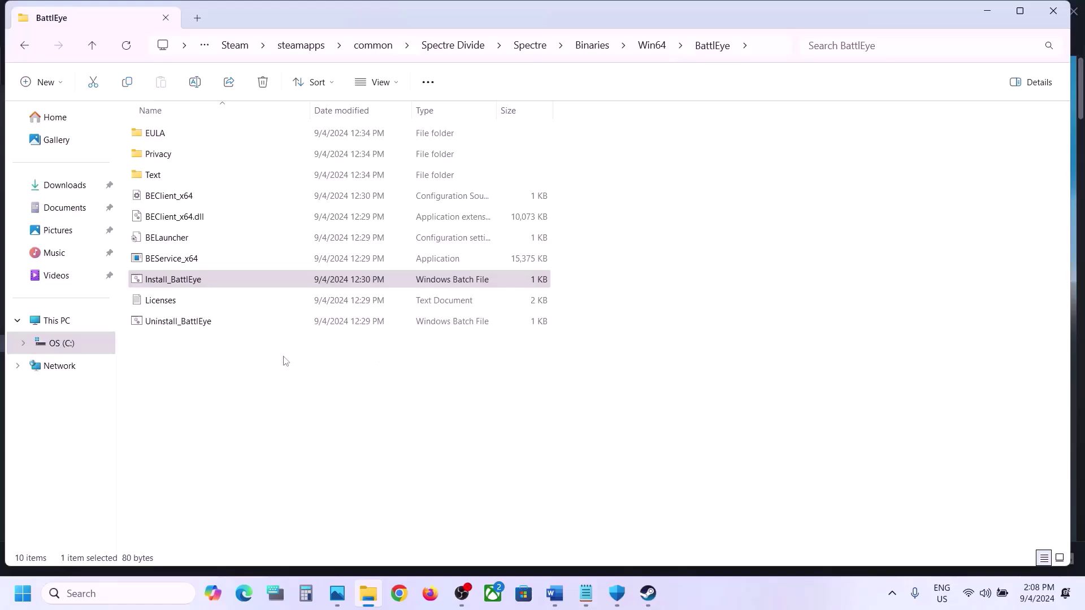
Step: Uninstall the BattlEye Service once more by running Uninstall_BattlEye as administrator and confirming the removal
{"action": "left_click", "coordinate": [195, 323]}
{"action": "right_click", "coordinate": [224, 326]}
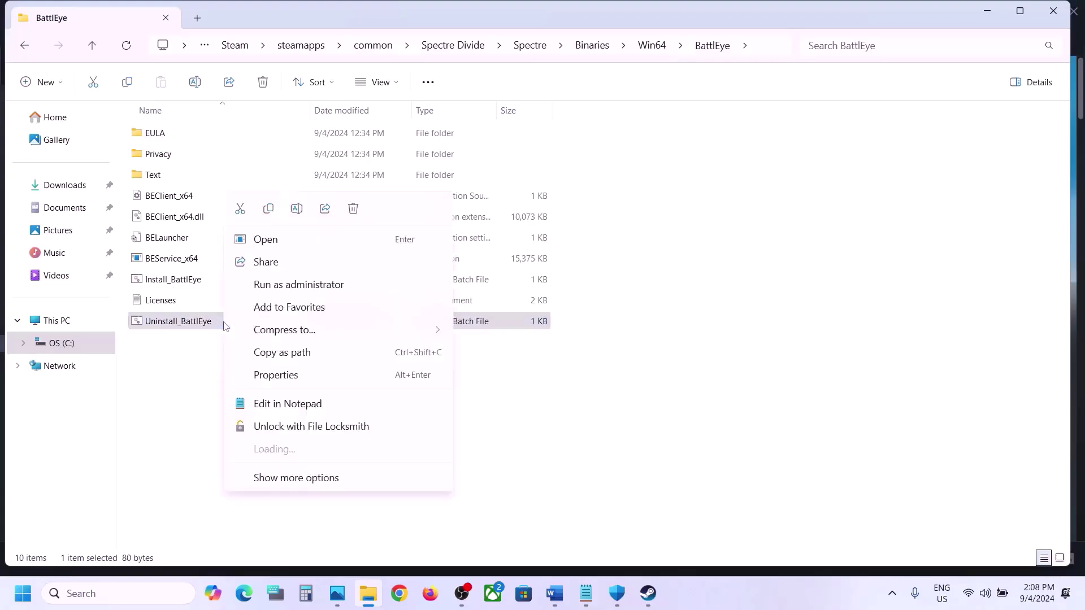
{"action": "left_click", "coordinate": [308, 284]}
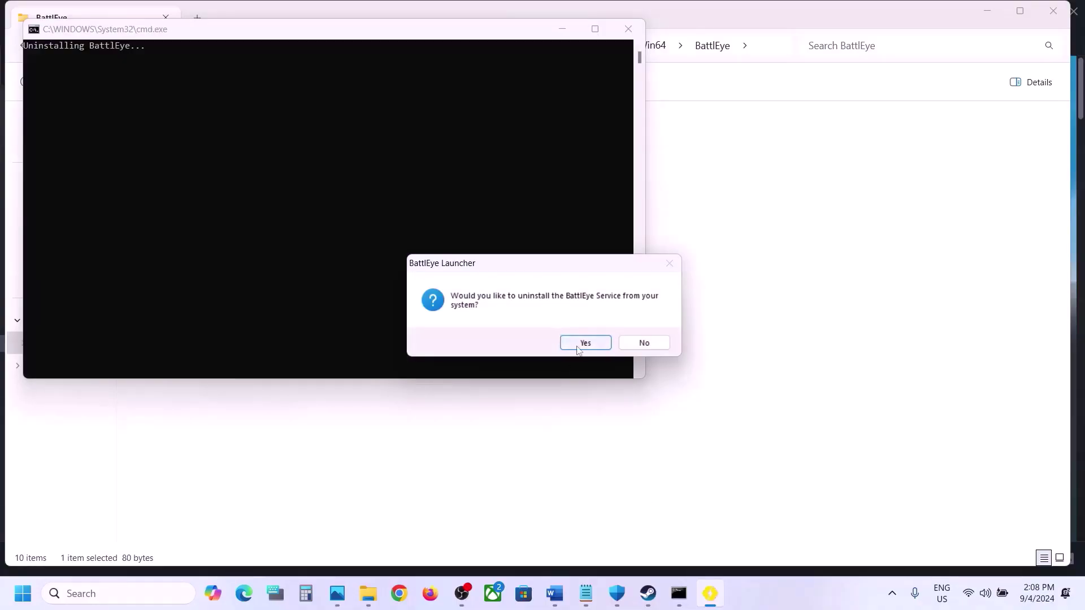
{"action": "left_click", "coordinate": [577, 344]}
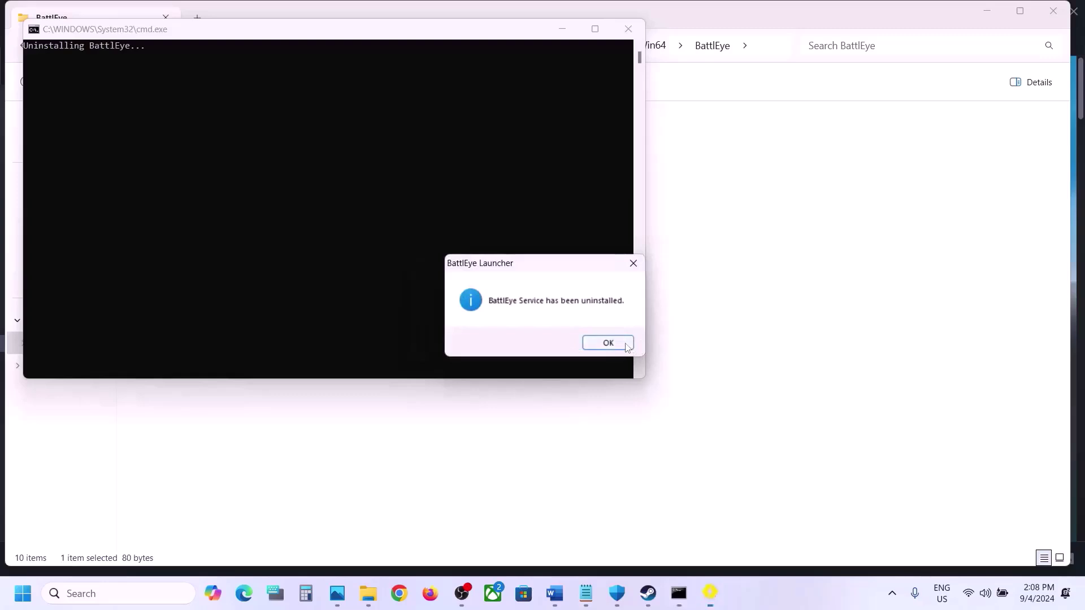
{"action": "left_click", "coordinate": [626, 346]}
Step: Switch to Steam, launch Spectre Divide and install BattlEye, accepting its license agreement and the data processing notice
{"action": "left_click", "coordinate": [648, 593]}
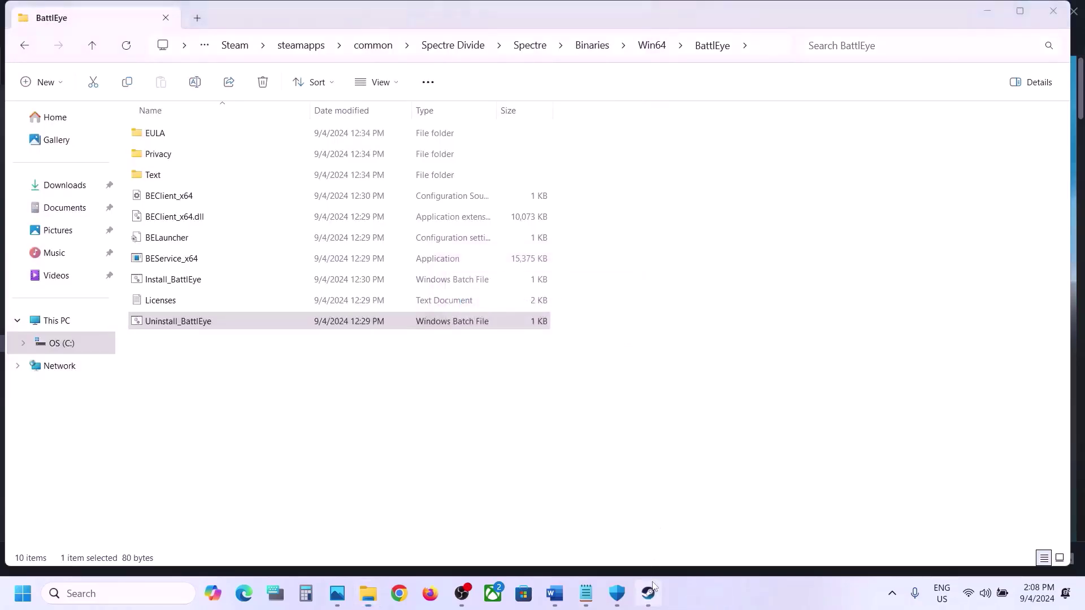
{"action": "left_click", "coordinate": [346, 308]}
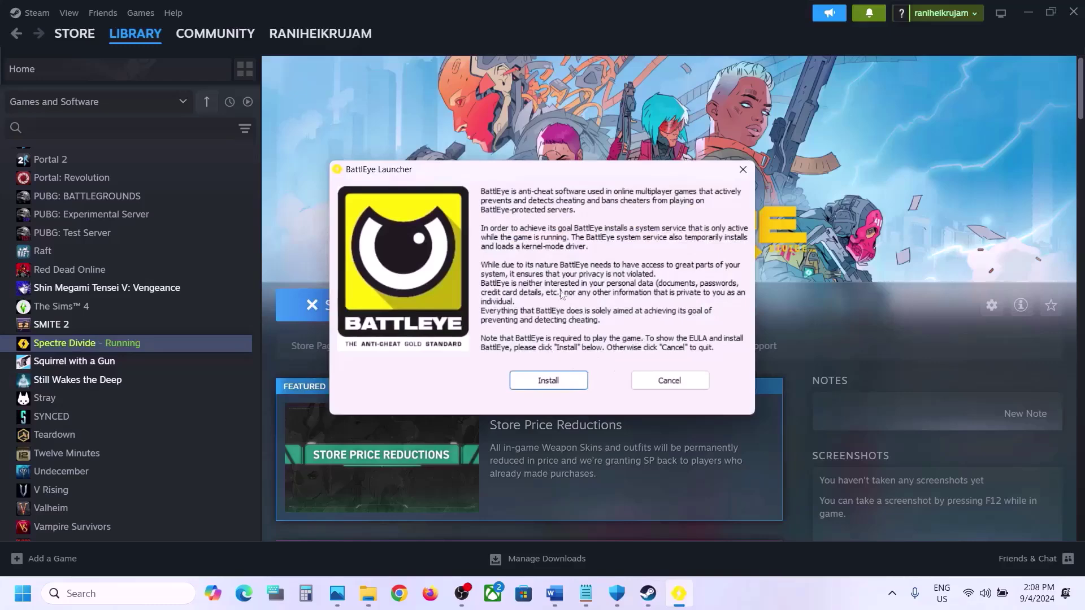
{"action": "left_click", "coordinate": [582, 381]}
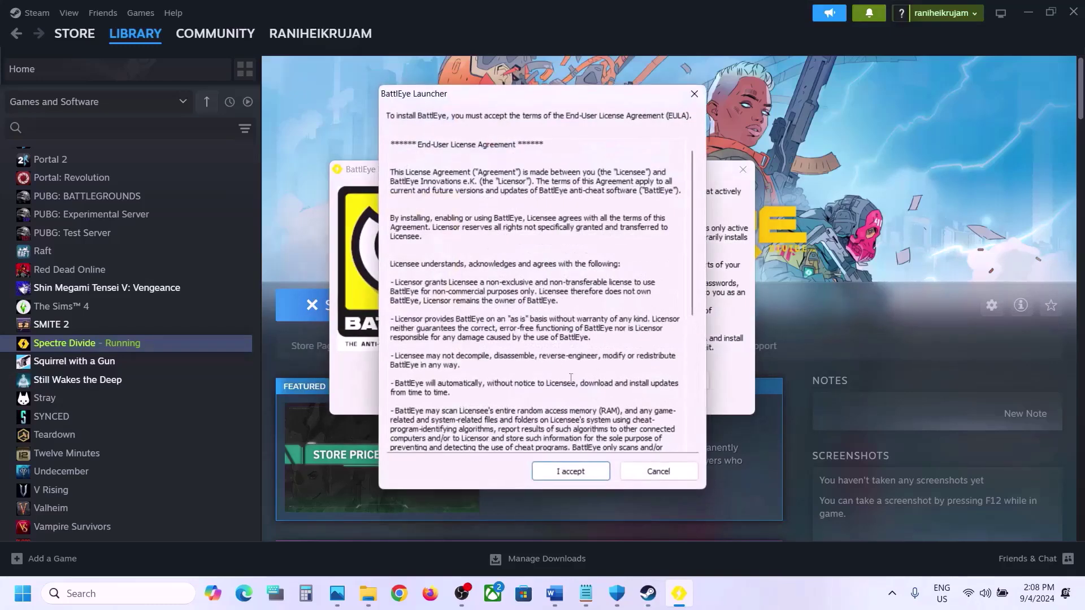
{"action": "left_click", "coordinate": [565, 470]}
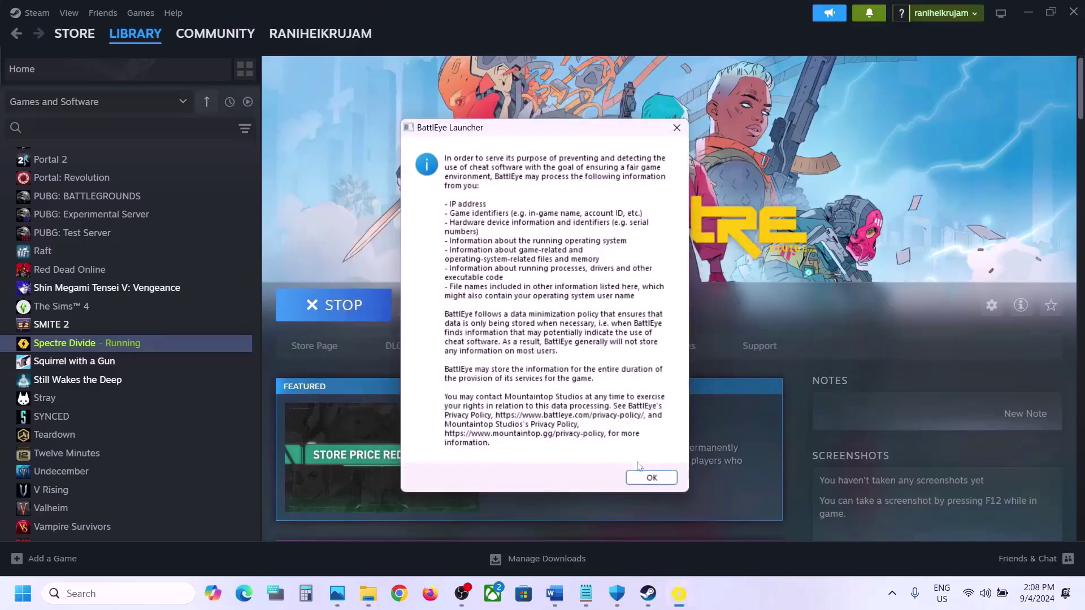
{"action": "left_click", "coordinate": [659, 478]}
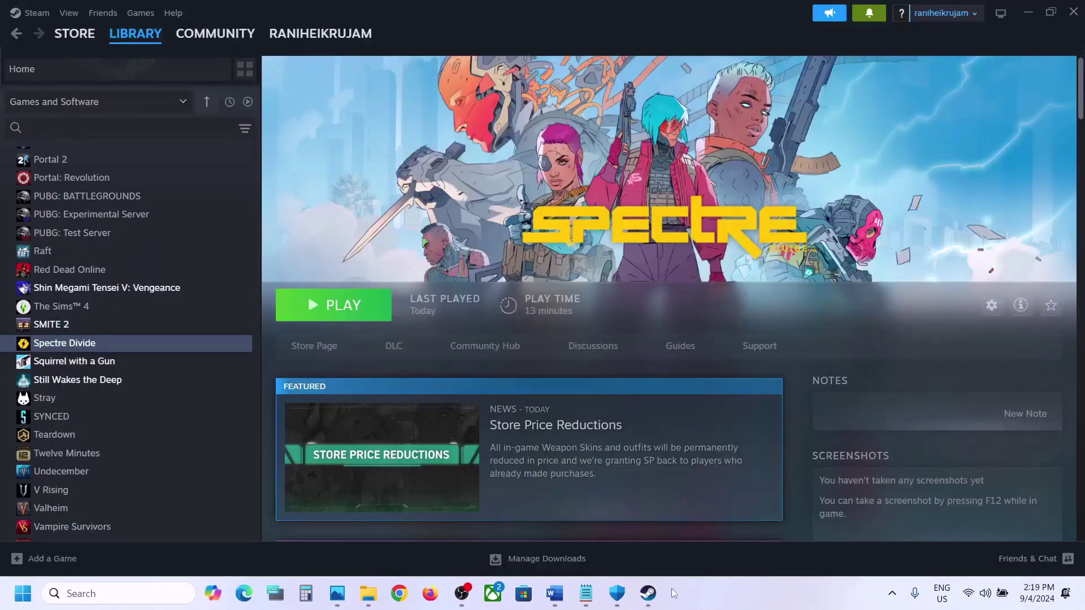
Step: Switch to the Word notes and copy the ipconfig/flushdns command under Step 4
{"action": "left_click", "coordinate": [562, 598]}
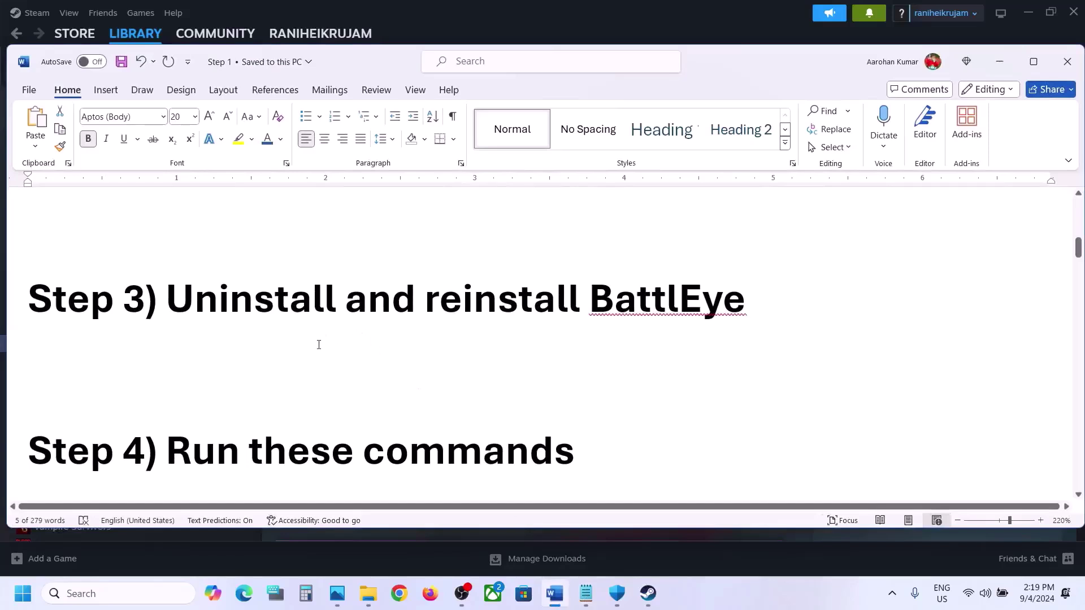
{"action": "scroll", "coordinate": [317, 344], "scroll_direction": "down", "scroll_amount": 4}
{"action": "scroll", "coordinate": [309, 355], "scroll_direction": "up", "scroll_amount": 1}
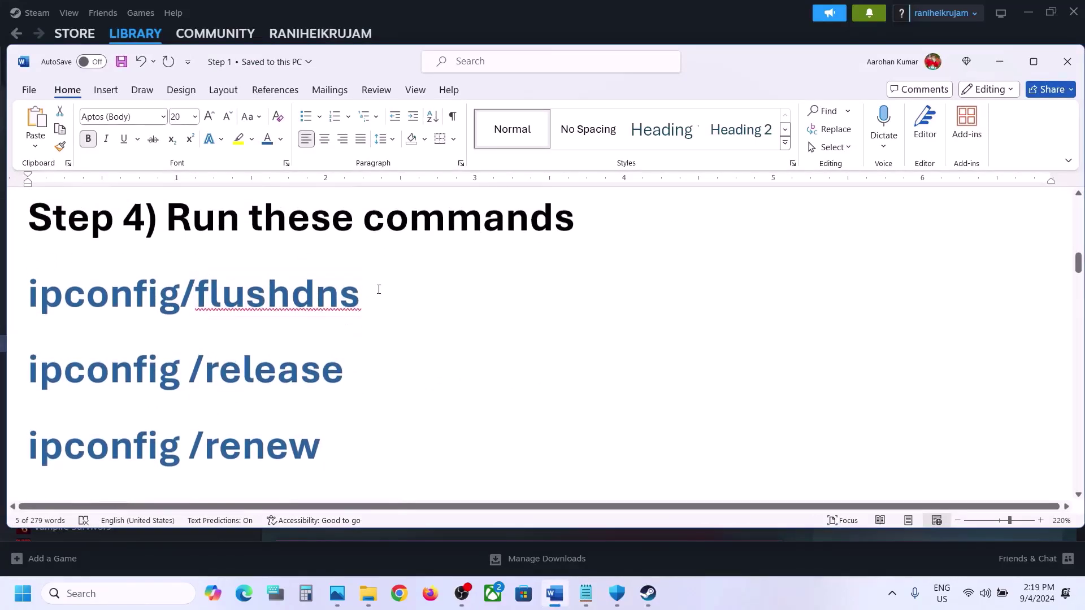
{"action": "left_click_drag", "start_coordinate": [375, 285], "coordinate": [76, 293]}
{"action": "right_click", "coordinate": [76, 294]}
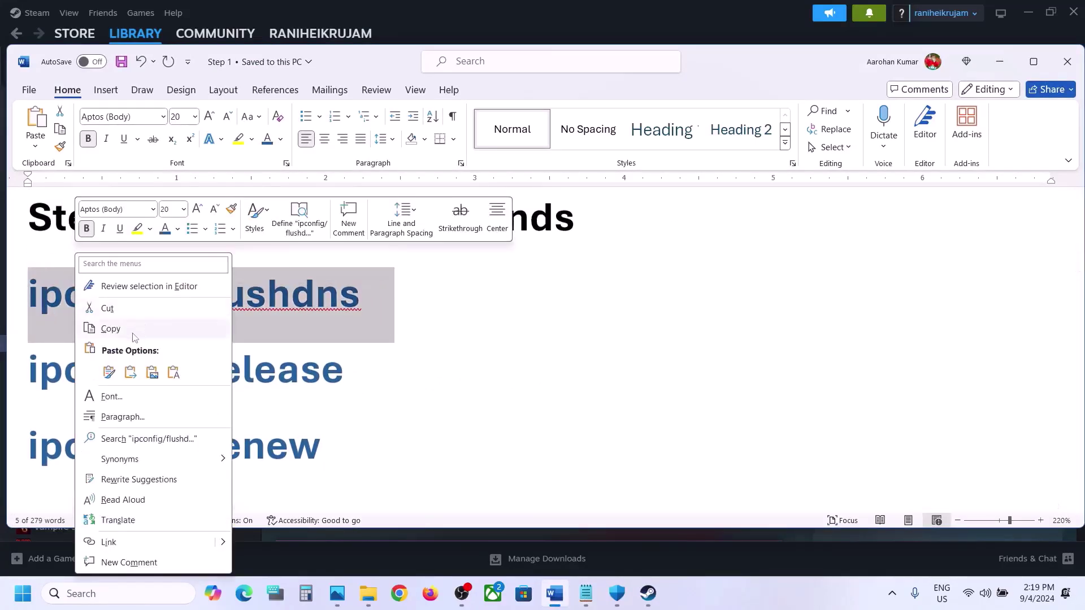
{"action": "left_click", "coordinate": [135, 330]}
Step: Search Windows for cmd, open Command Prompt as administrator and run ipconfig/flushdns
{"action": "left_click", "coordinate": [103, 593]}
{"action": "type", "text": "cmd"}
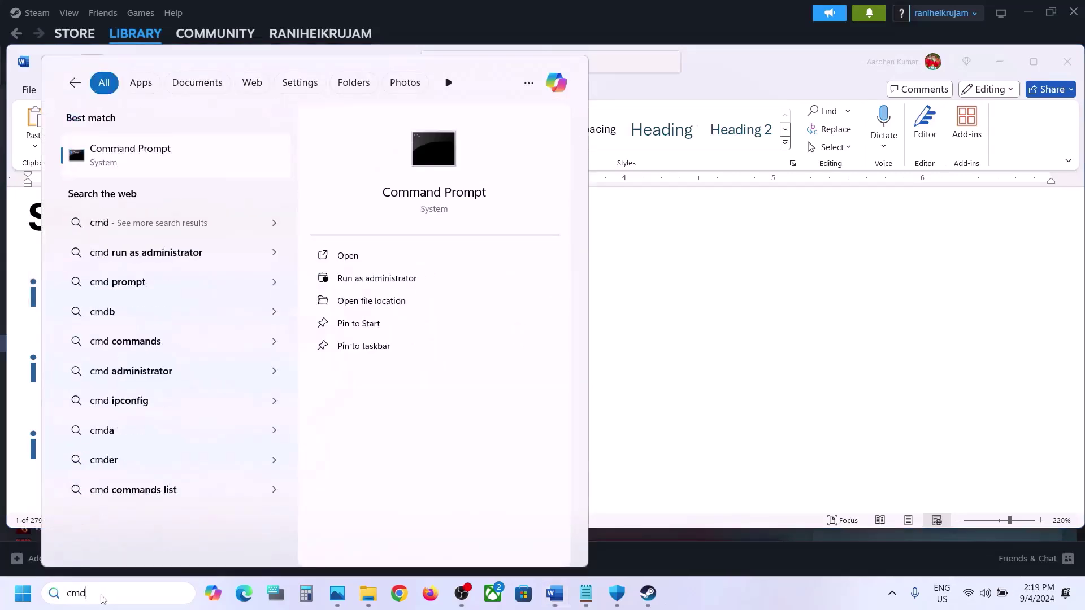
{"action": "right_click", "coordinate": [140, 170]}
{"action": "left_click", "coordinate": [220, 189]}
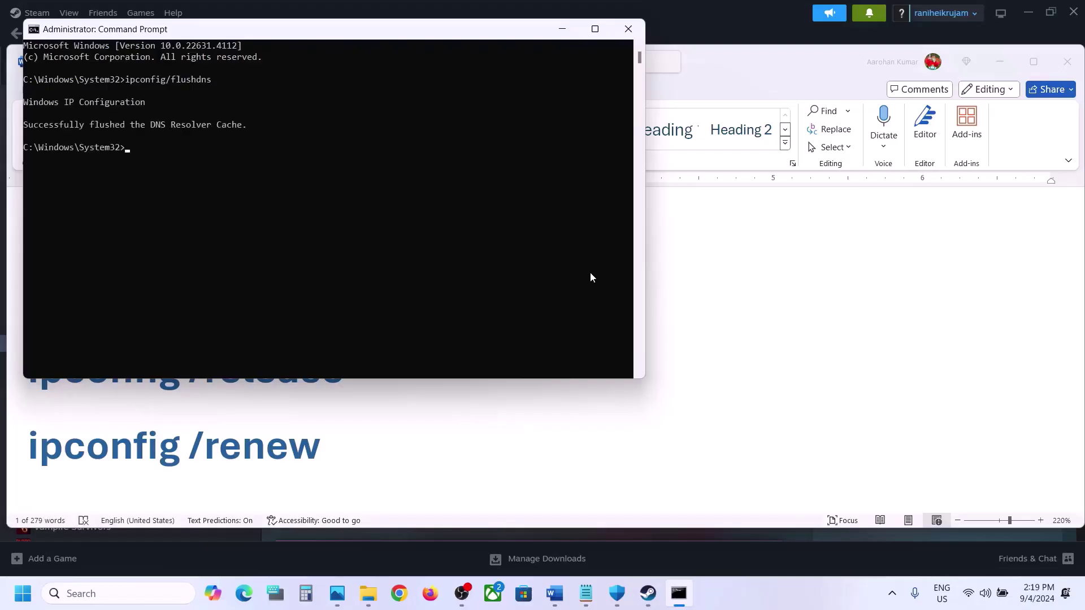
Step: Copy the ipconfig /release command from the Word notes and run it in Command Prompt
{"action": "key", "text": "alt+Tab"}
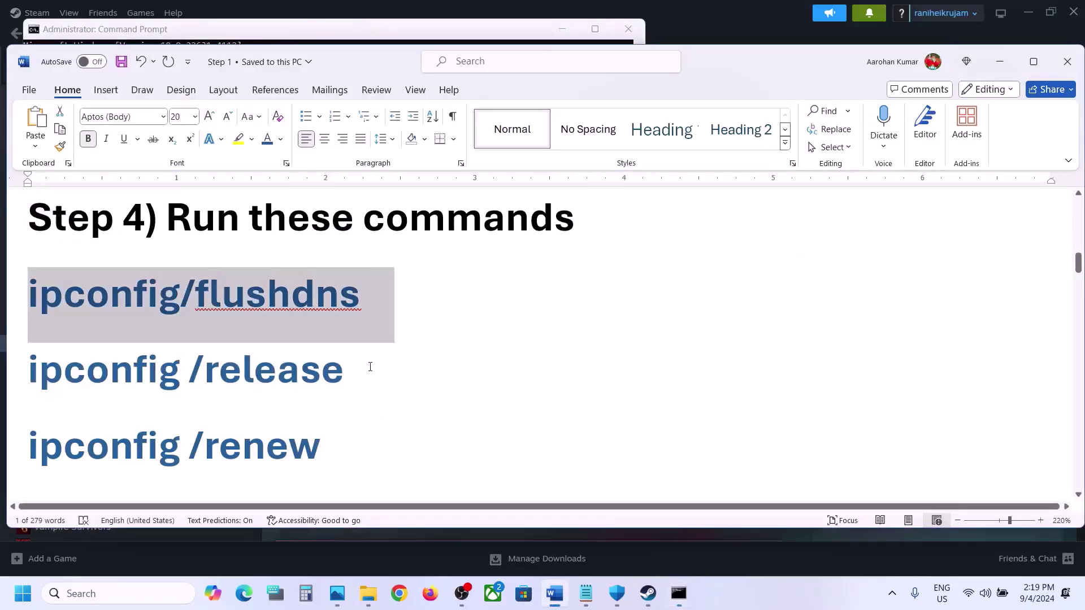
{"action": "left_click_drag", "start_coordinate": [368, 370], "coordinate": [73, 382]}
{"action": "key", "text": "ctrl+c"}
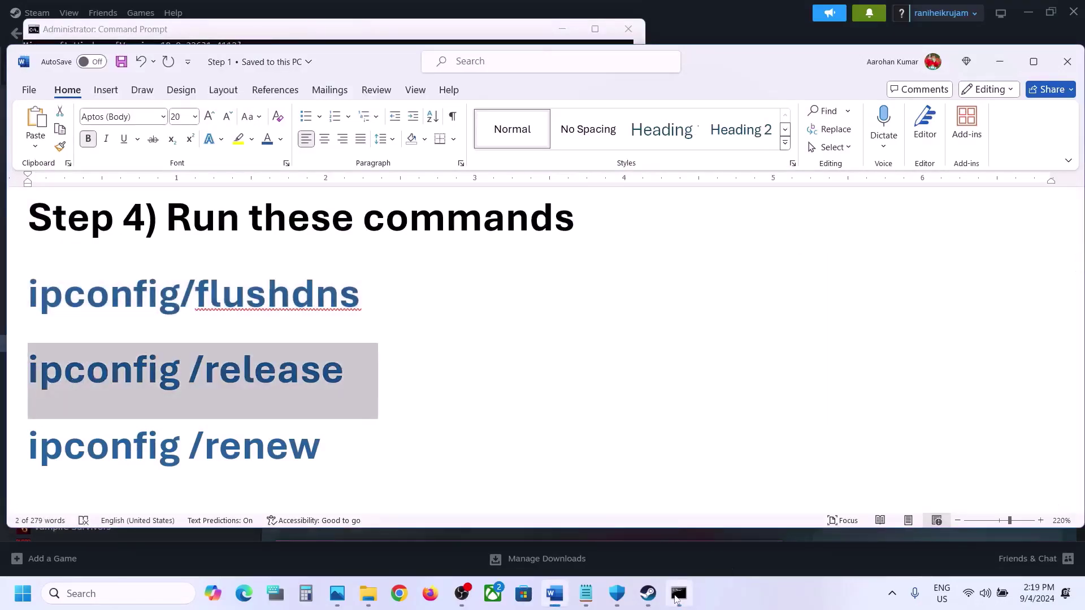
{"action": "key", "text": "alt+Tab"}
{"action": "key", "text": "ctrl+v"}
{"action": "key", "text": "Return"}
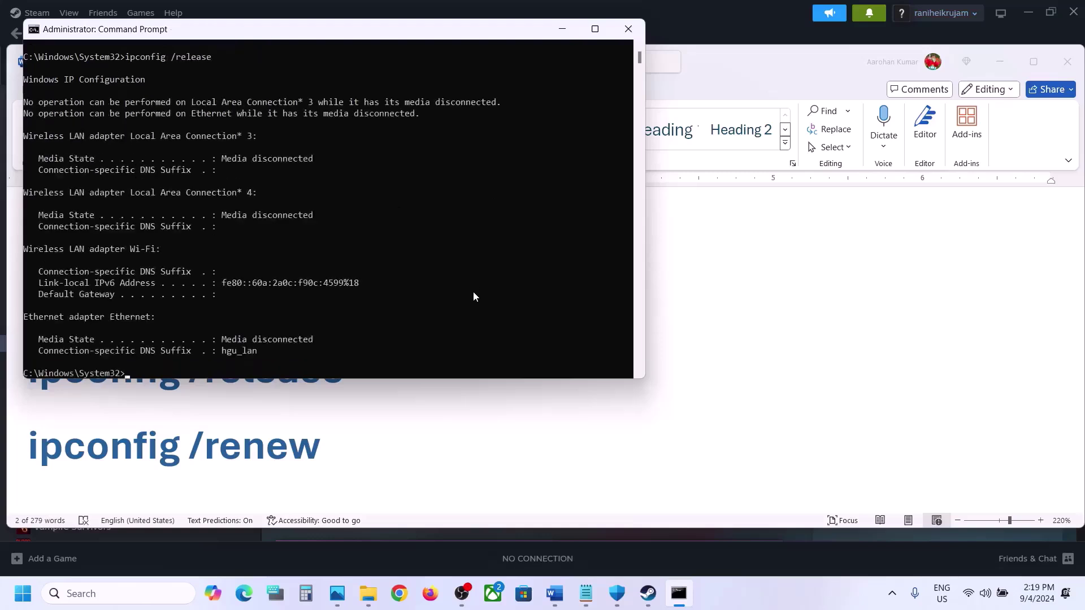
Step: Copy the ipconfig /renew command from the Word notes and run it in Command Prompt
{"action": "key", "text": "alt+Tab"}
{"action": "left_click_drag", "start_coordinate": [323, 455], "coordinate": [94, 444]}
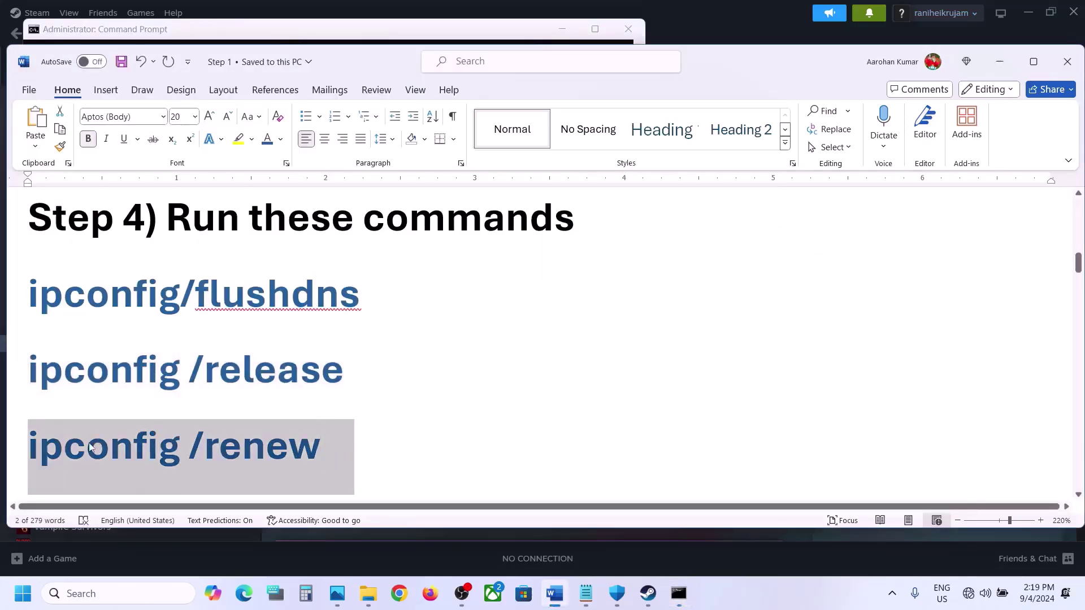
{"action": "key", "text": "ctrl+c"}
{"action": "left_click", "coordinate": [681, 598]}
{"action": "key", "text": "ctrl+v"}
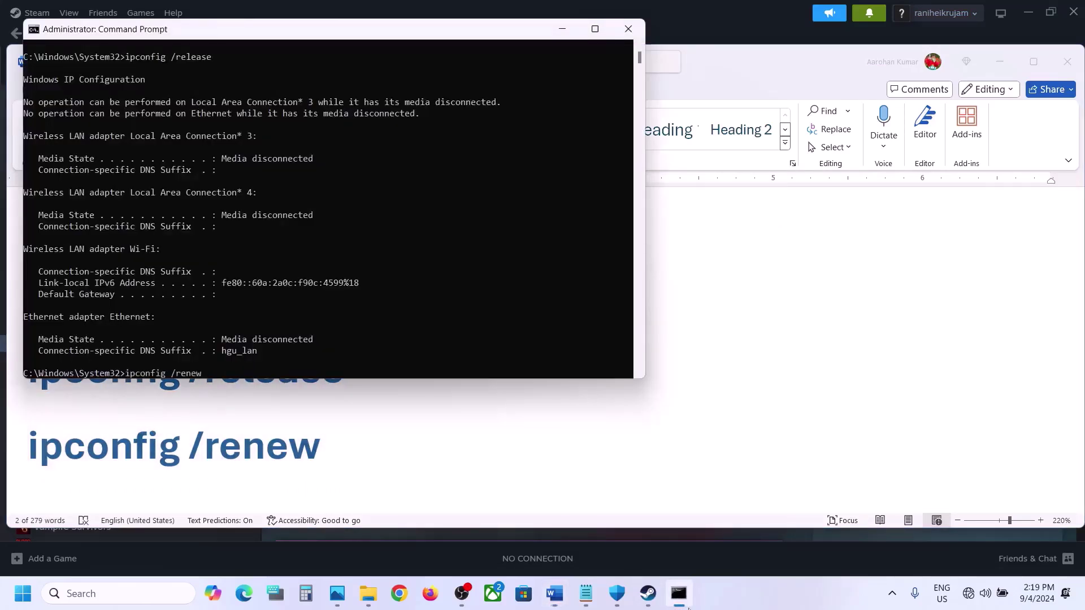
{"action": "key", "text": "Return"}
Step: Copy the netsh winsock reset command from the Word notes and run it in Command Prompt
{"action": "left_click", "coordinate": [554, 593]}
{"action": "scroll", "coordinate": [417, 289], "scroll_direction": "down", "scroll_amount": 5}
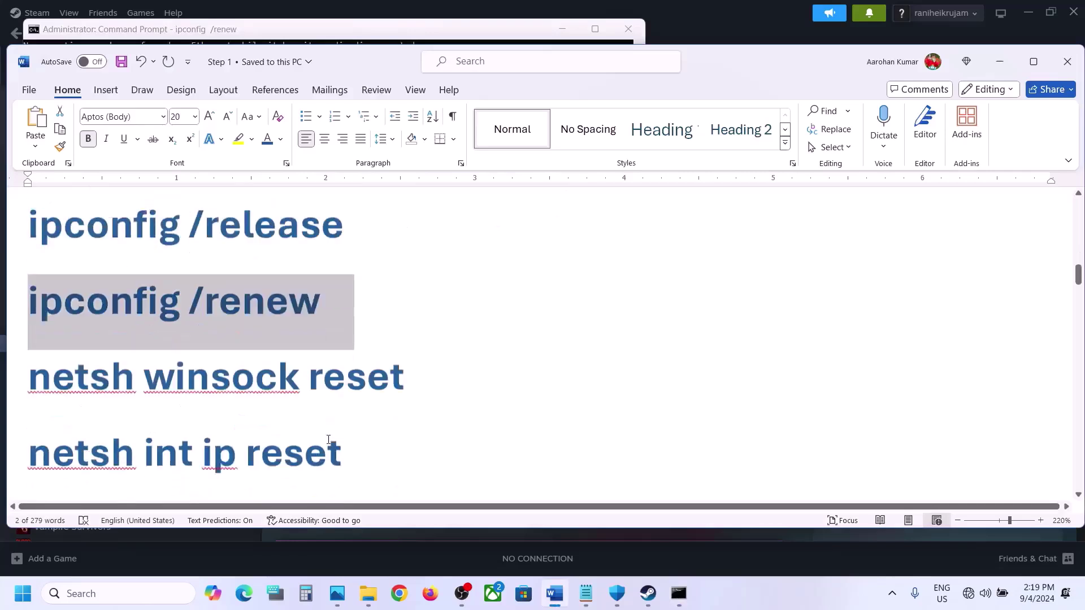
{"action": "left_click_drag", "start_coordinate": [417, 290], "coordinate": [29, 299]}
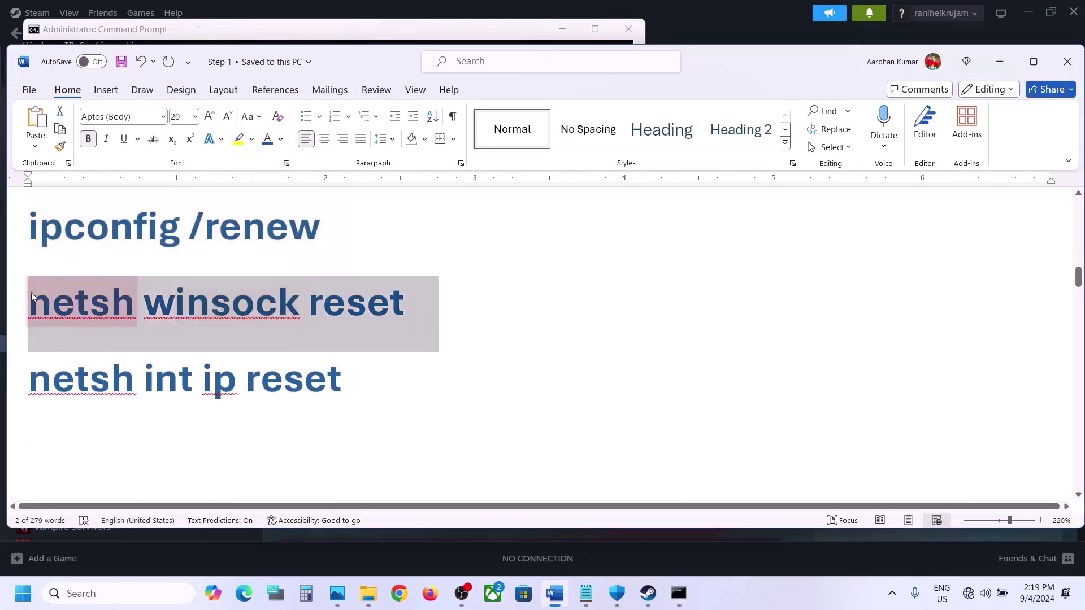
{"action": "right_click", "coordinate": [31, 300]}
{"action": "left_click", "coordinate": [97, 327]}
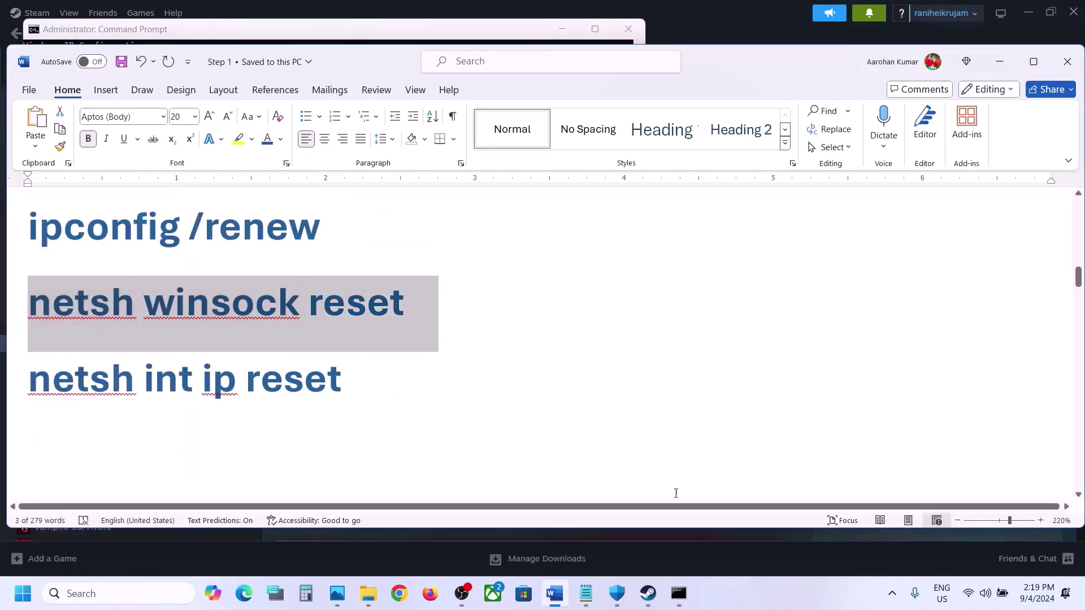
{"action": "left_click", "coordinate": [679, 593]}
{"action": "key", "text": "ctrl+v"}
{"action": "key", "text": "Return"}
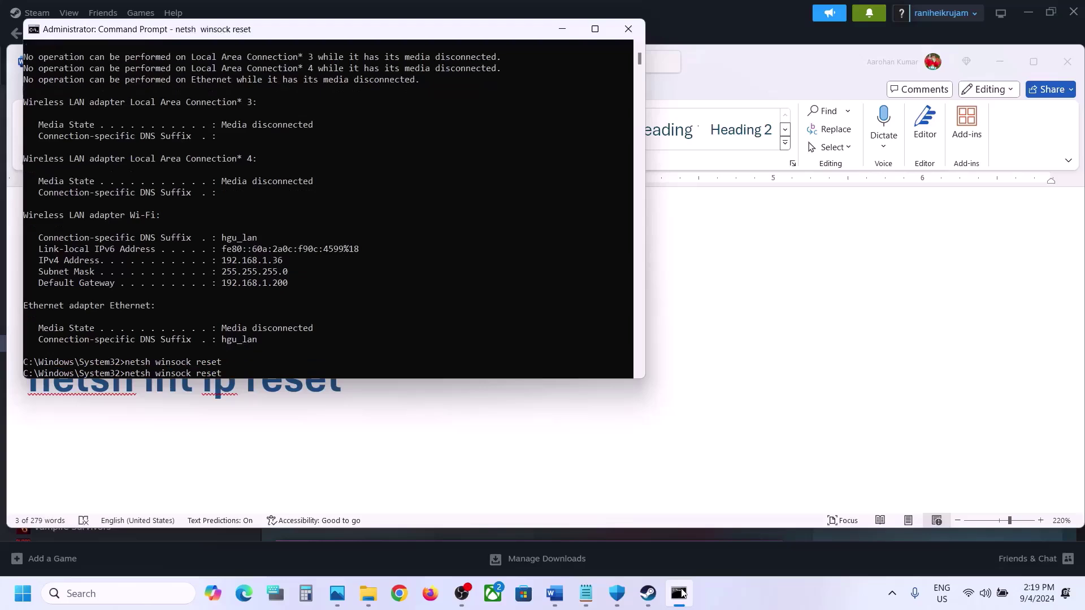
Step: Copy netsh int ip reset from the Word notes, run it in Command Prompt and close the Command Prompt window
{"action": "left_click", "coordinate": [569, 515]}
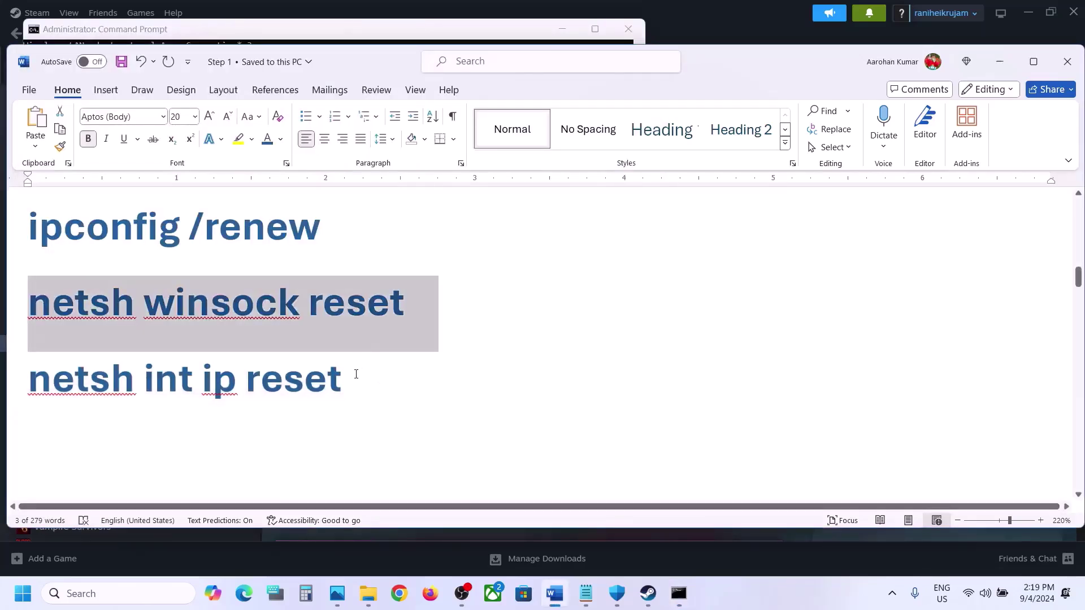
{"action": "left_click_drag", "start_coordinate": [356, 373], "coordinate": [70, 378]}
{"action": "key", "text": "ctrl+c"}
{"action": "left_click", "coordinate": [679, 594]}
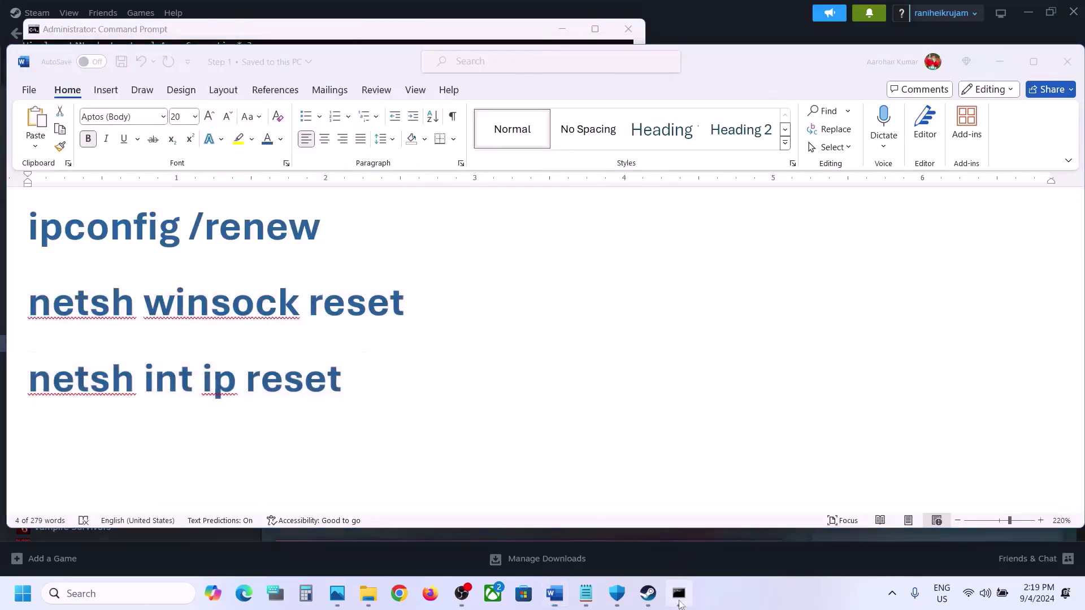
{"action": "key", "text": "ctrl+v"}
{"action": "key", "text": "Return"}
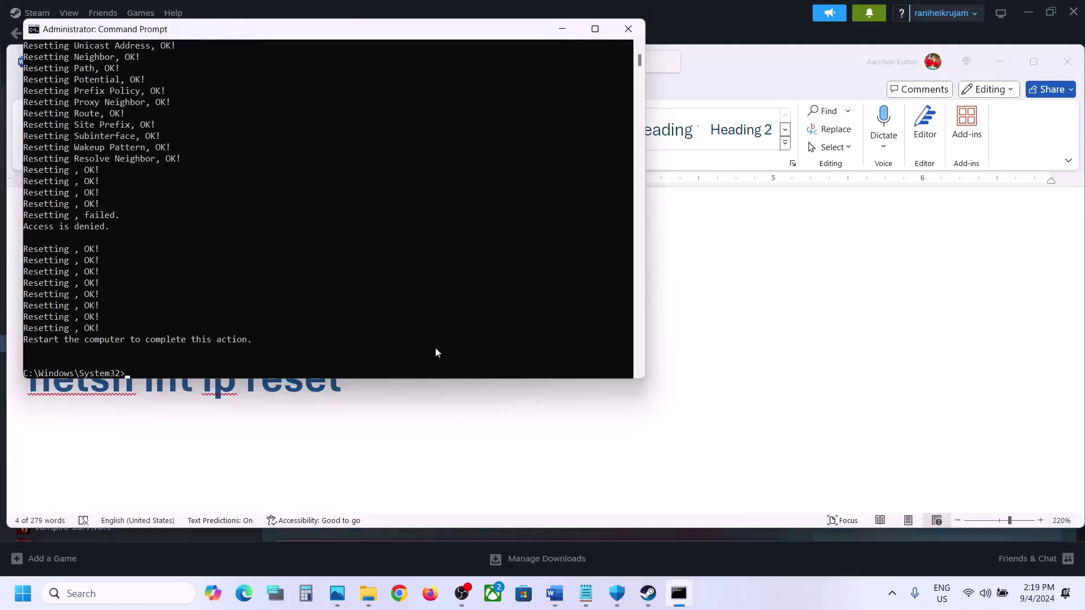
{"action": "left_click", "coordinate": [264, 342]}
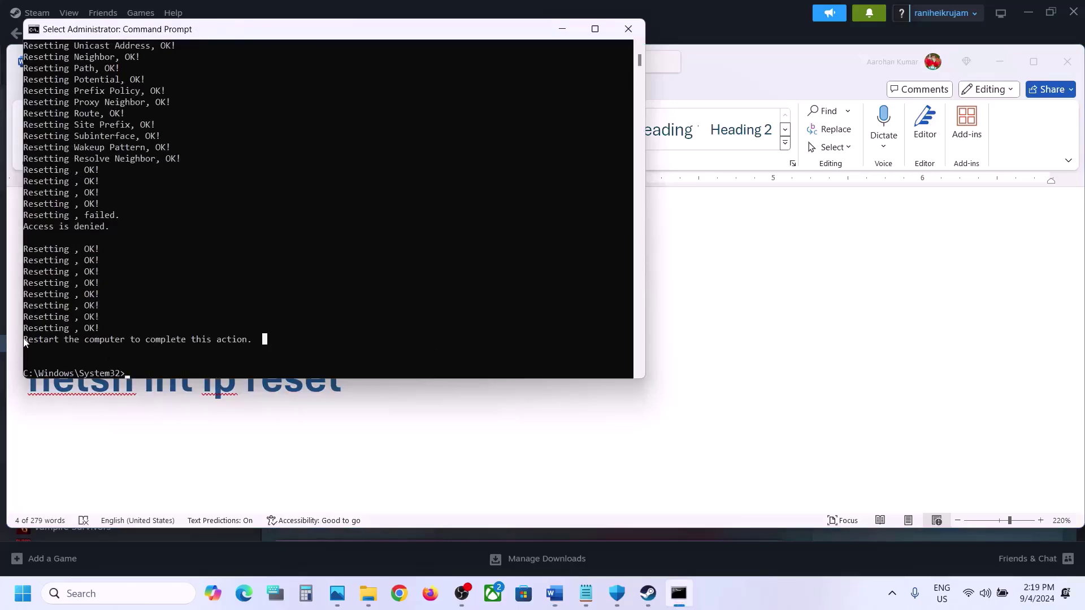
{"action": "left_click", "coordinate": [628, 29]}
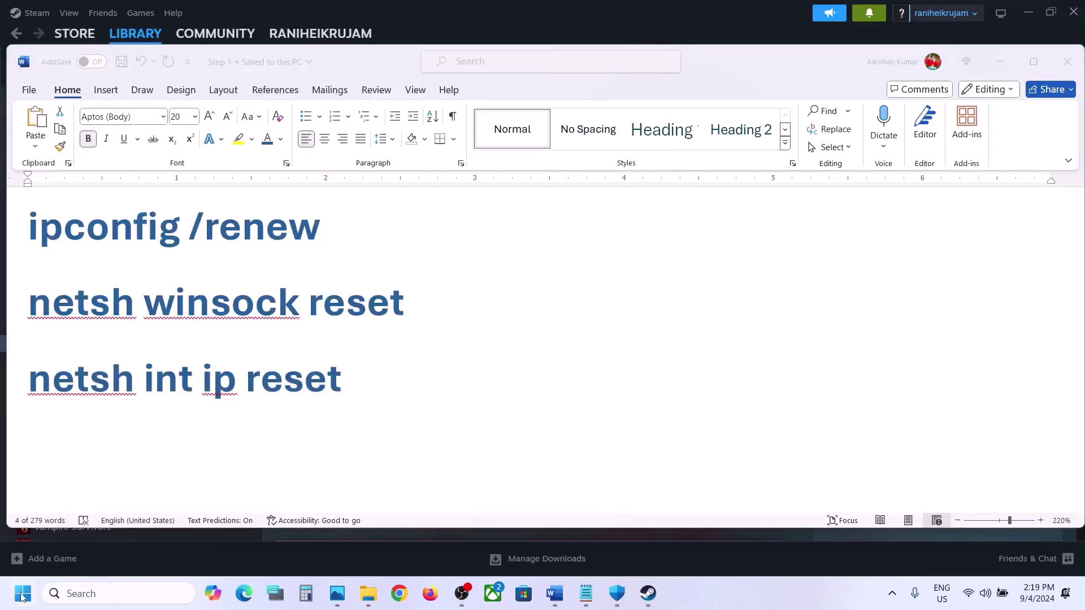
Step: Display the computer's power options for a restart and dismiss them without choosing one
{"action": "left_click", "coordinate": [21, 594]}
{"action": "left_click", "coordinate": [418, 551]}
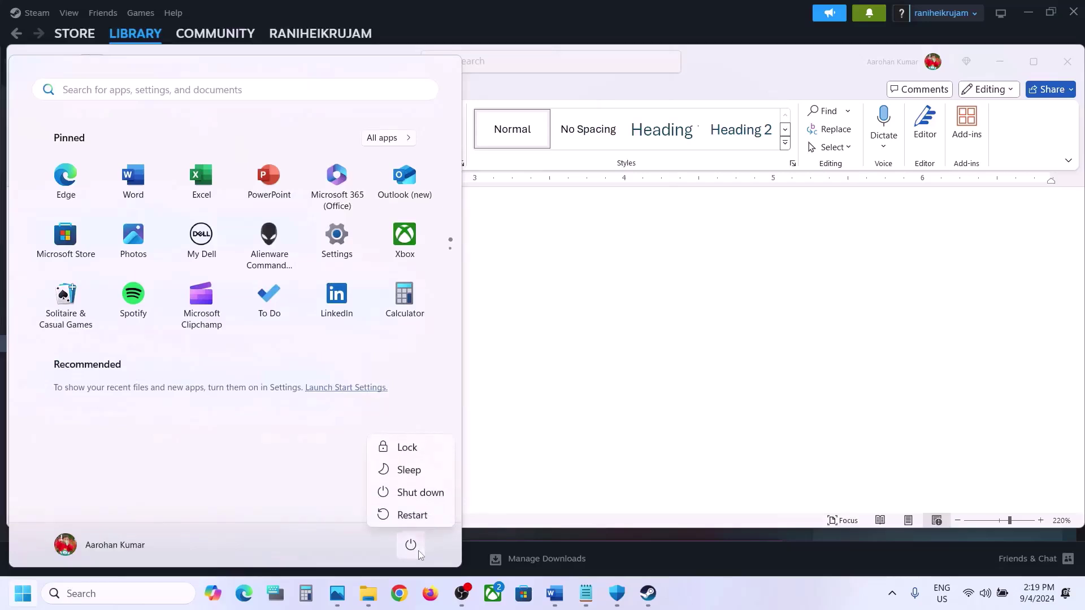
{"action": "key", "text": "Escape"}
{"action": "key", "text": "Escape"}
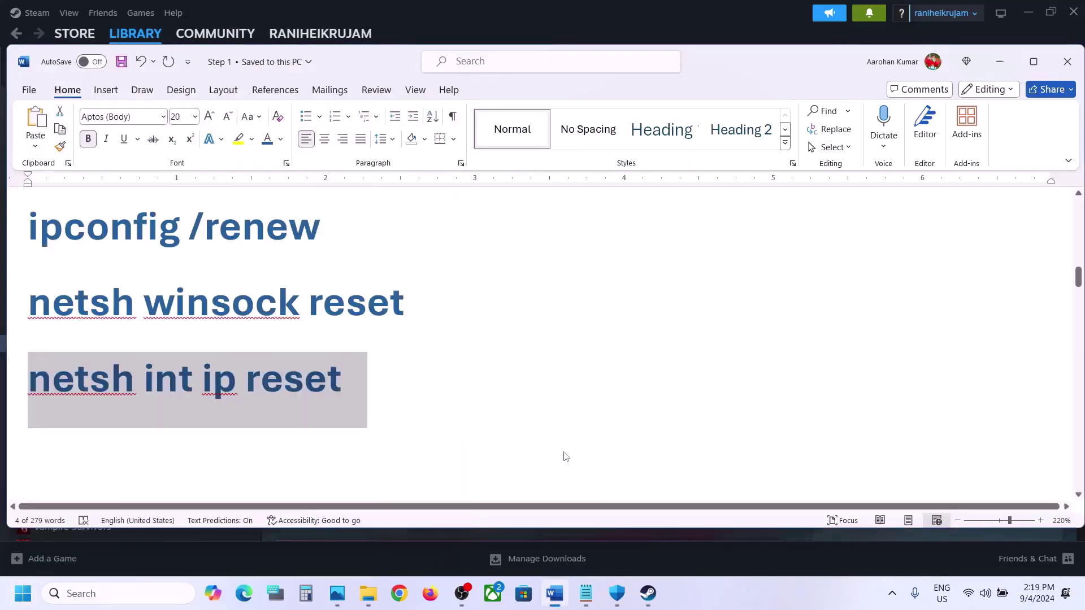
Step: Review Step 5 on using an Ethernet connection and Step 6 on launch options in the Word notes
{"action": "scroll", "coordinate": [345, 409], "scroll_direction": "down", "scroll_amount": 3}
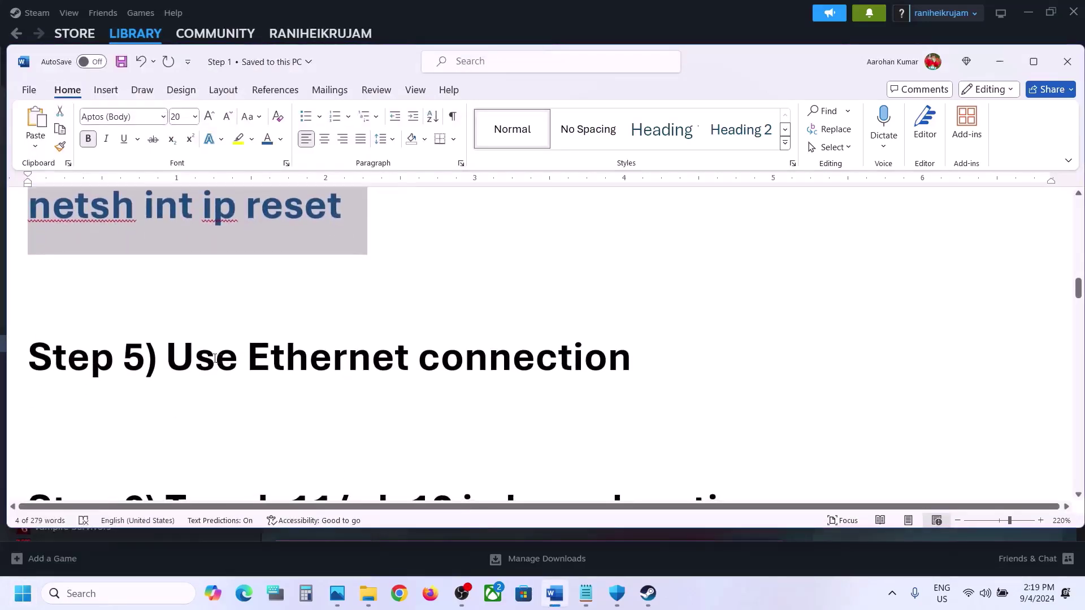
{"action": "left_click_drag", "start_coordinate": [167, 357], "coordinate": [675, 342]}
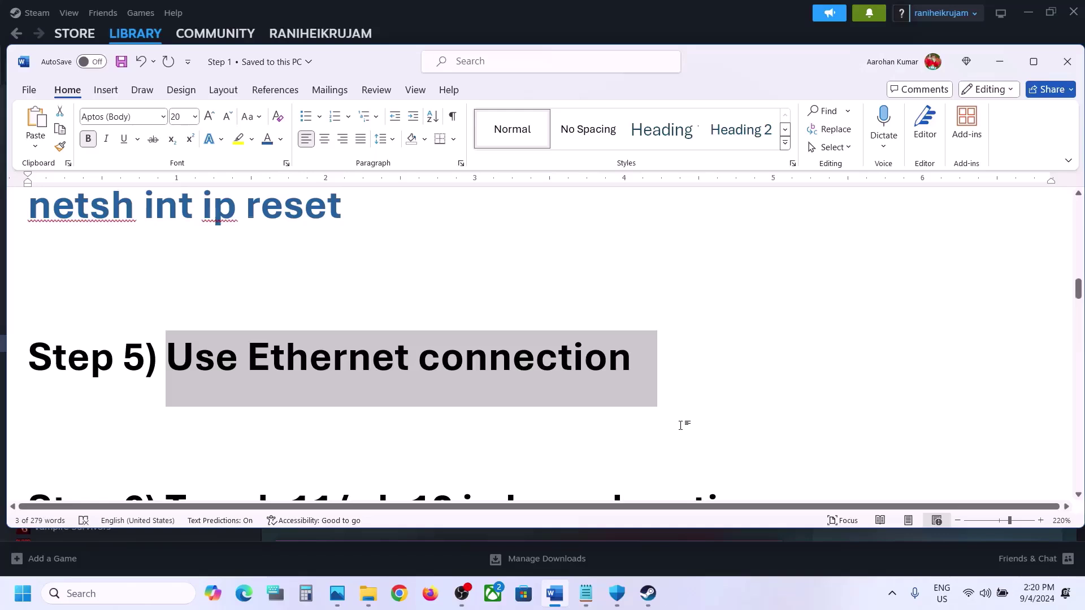
{"action": "scroll", "coordinate": [681, 424], "scroll_direction": "down", "scroll_amount": 3}
{"action": "left_click_drag", "start_coordinate": [232, 370], "coordinate": [765, 372]}
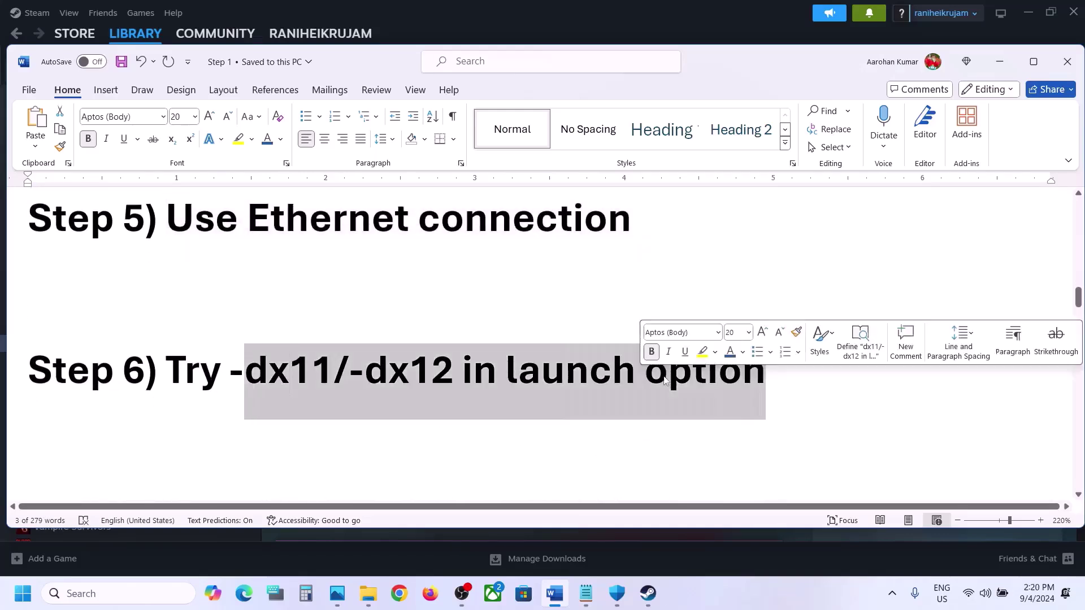
Step: Minimize the notes, set Spectre Divide's launch option to -dx11 in its Steam properties, and close the properties
{"action": "left_click", "coordinate": [999, 61]}
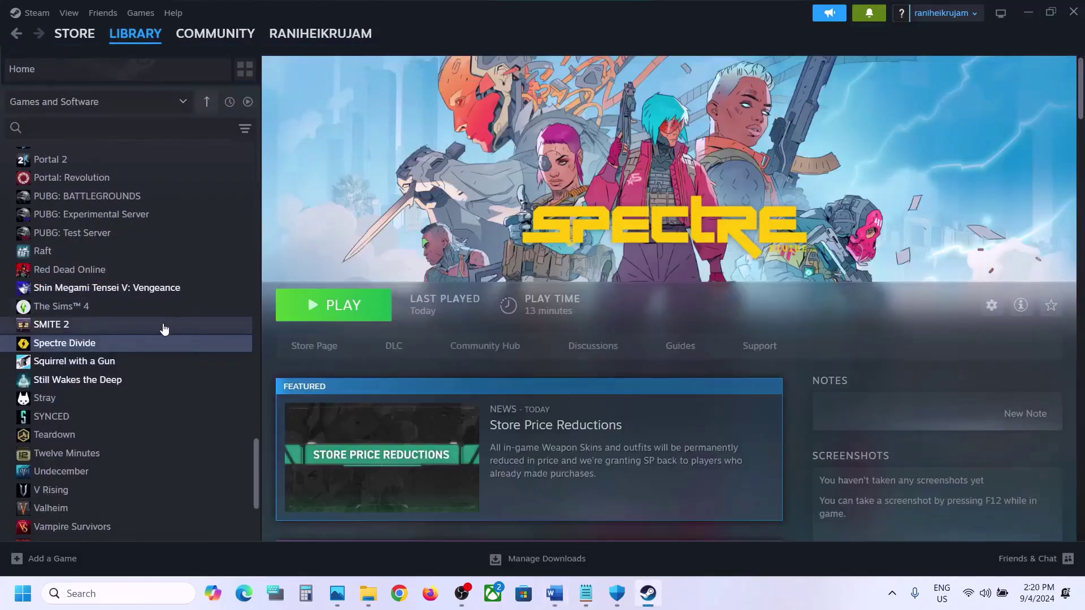
{"action": "right_click", "coordinate": [129, 346]}
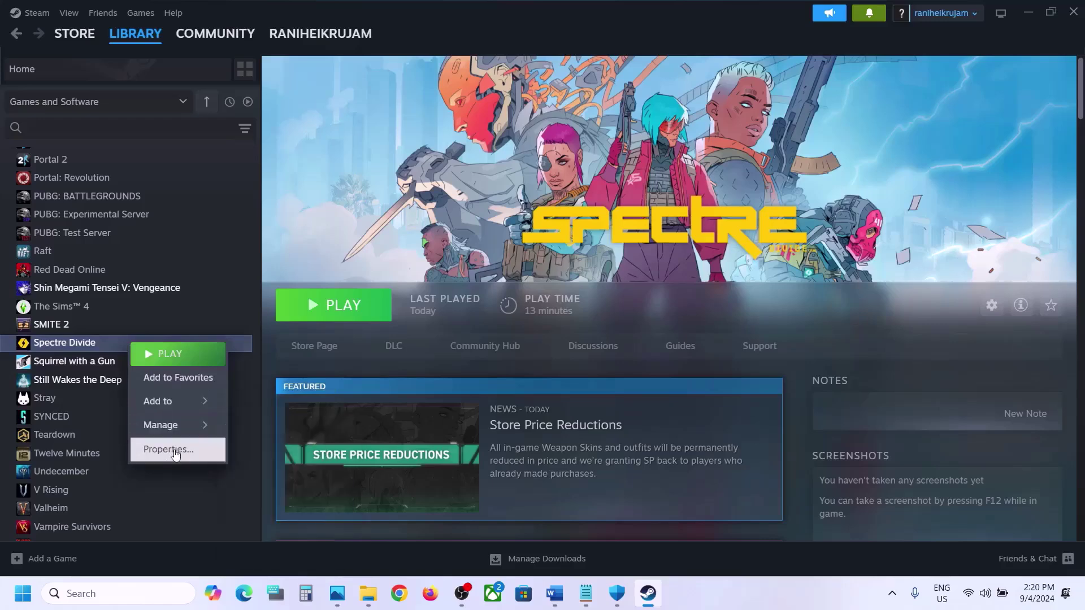
{"action": "left_click", "coordinate": [170, 448]}
{"action": "left_click", "coordinate": [445, 246]}
{"action": "key", "text": "ctrl+a"}
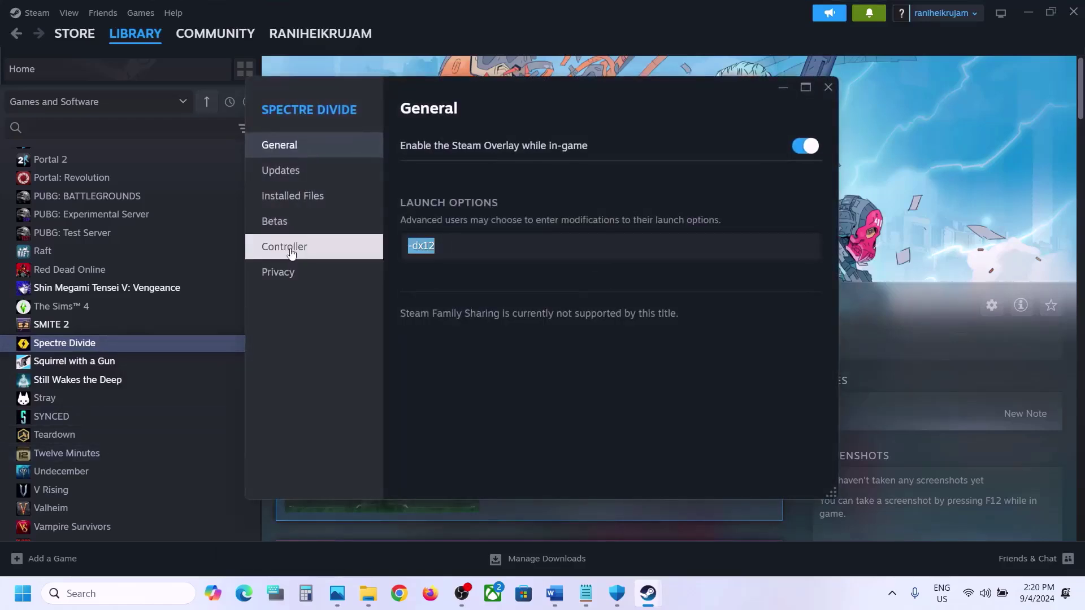
{"action": "type", "text": "-d"}
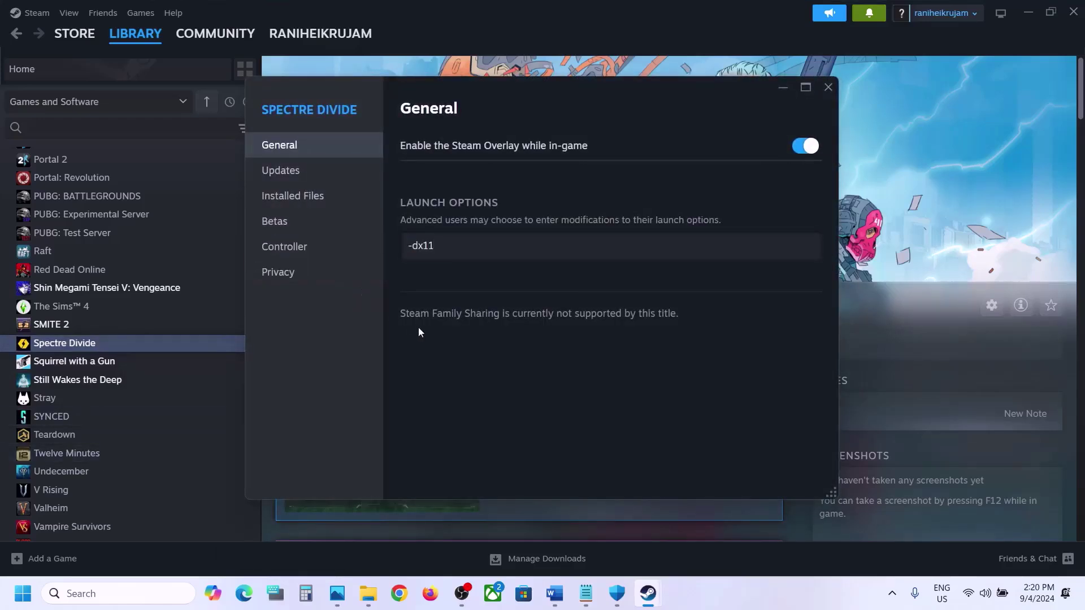
{"action": "left_click", "coordinate": [476, 378]}
{"action": "left_click", "coordinate": [829, 87]}
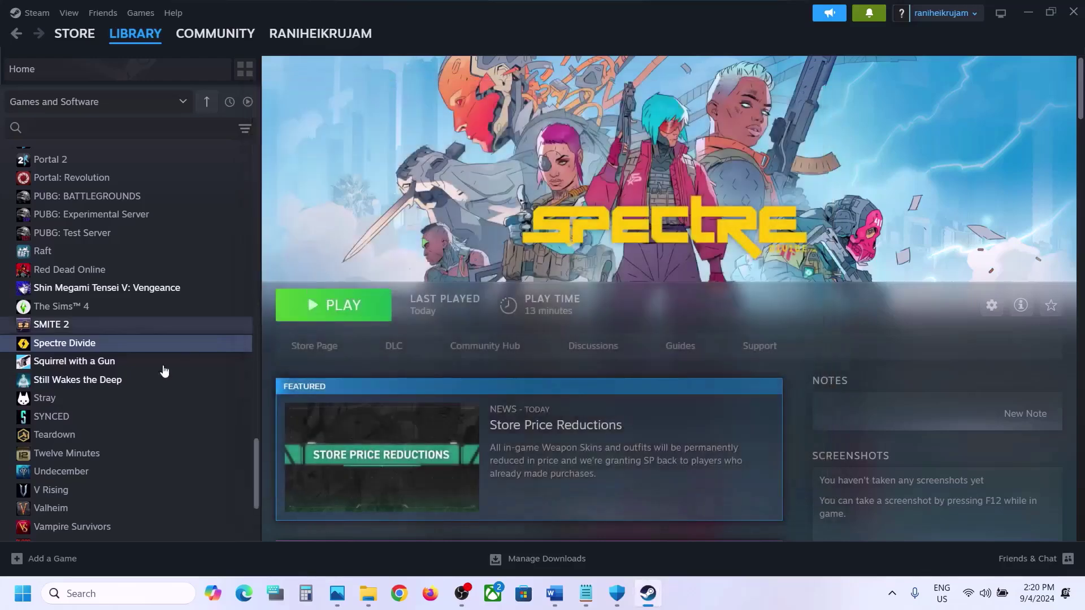
Step: Replace Spectre Divide's launch option with -dx12, clear the launch options and close the properties
{"action": "right_click", "coordinate": [132, 340]}
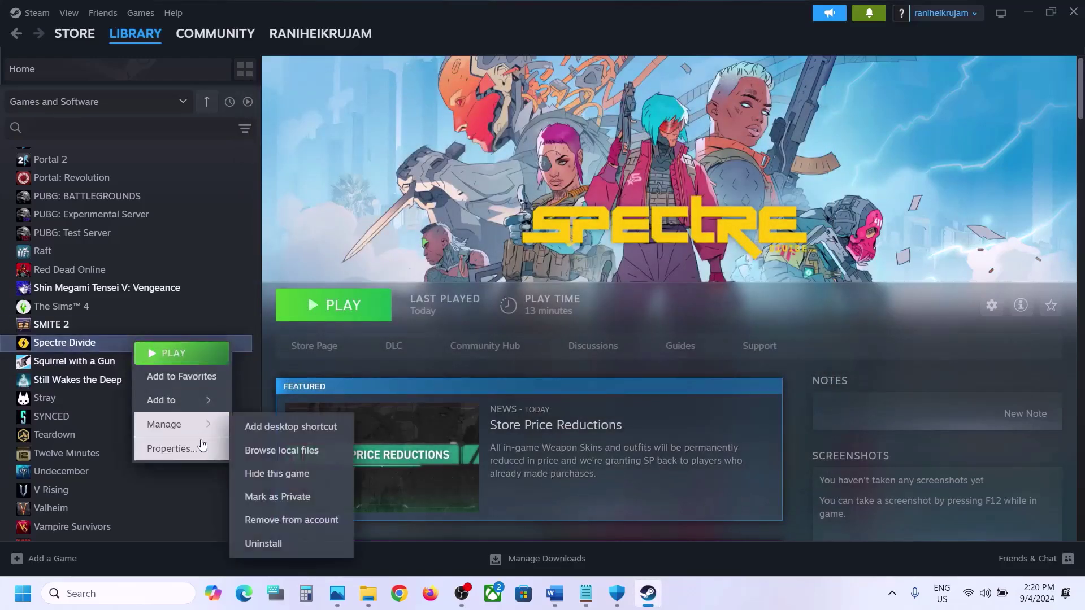
{"action": "left_click", "coordinate": [205, 448]}
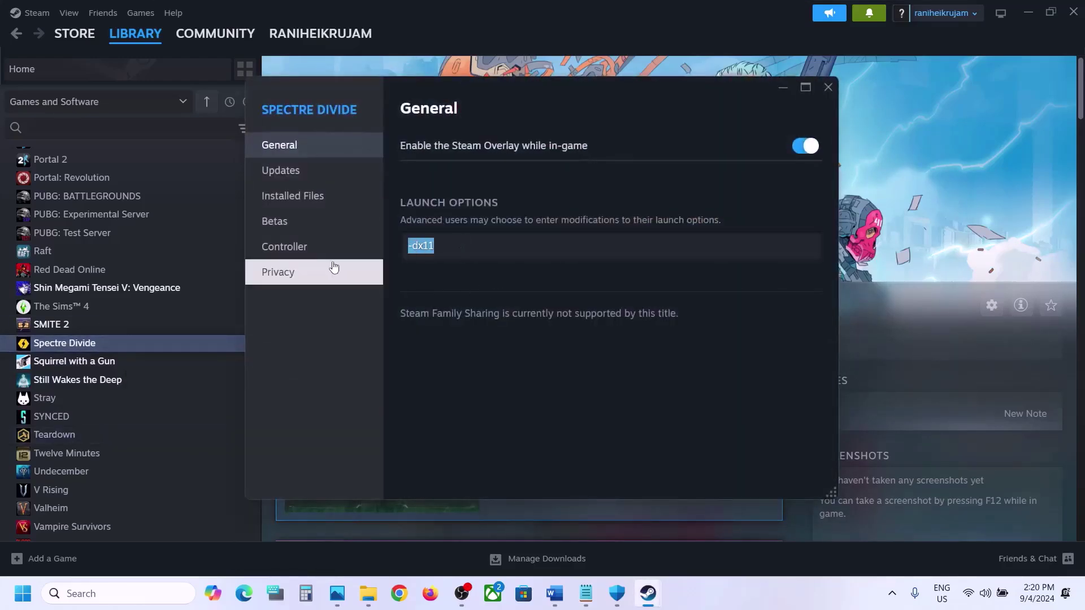
{"action": "type", "text": "-d"}
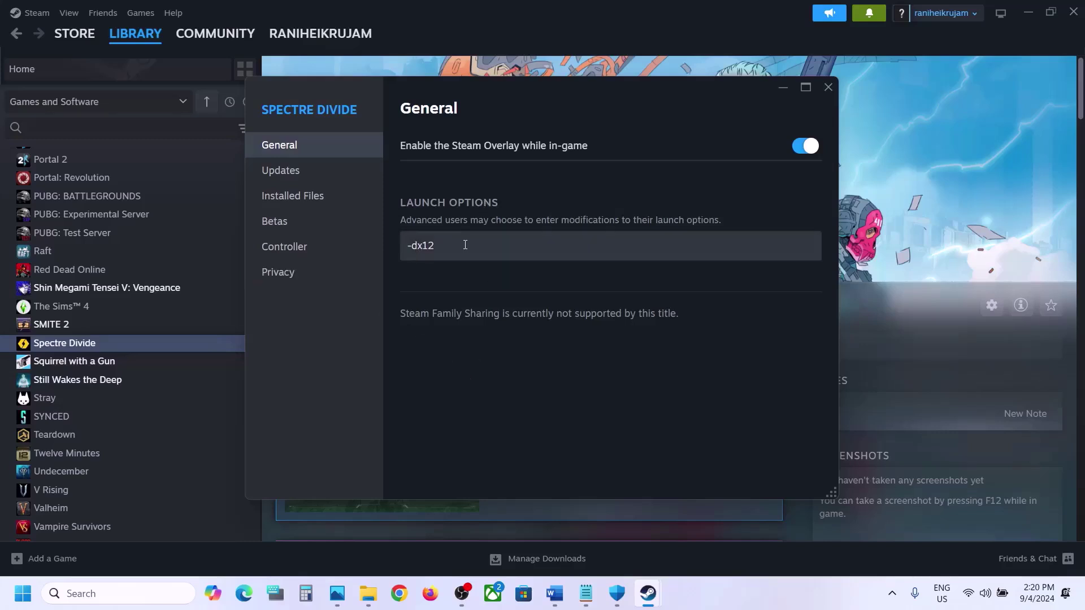
{"action": "left_click_drag", "start_coordinate": [464, 244], "coordinate": [391, 246]}
{"action": "key", "text": "BackSpace"}
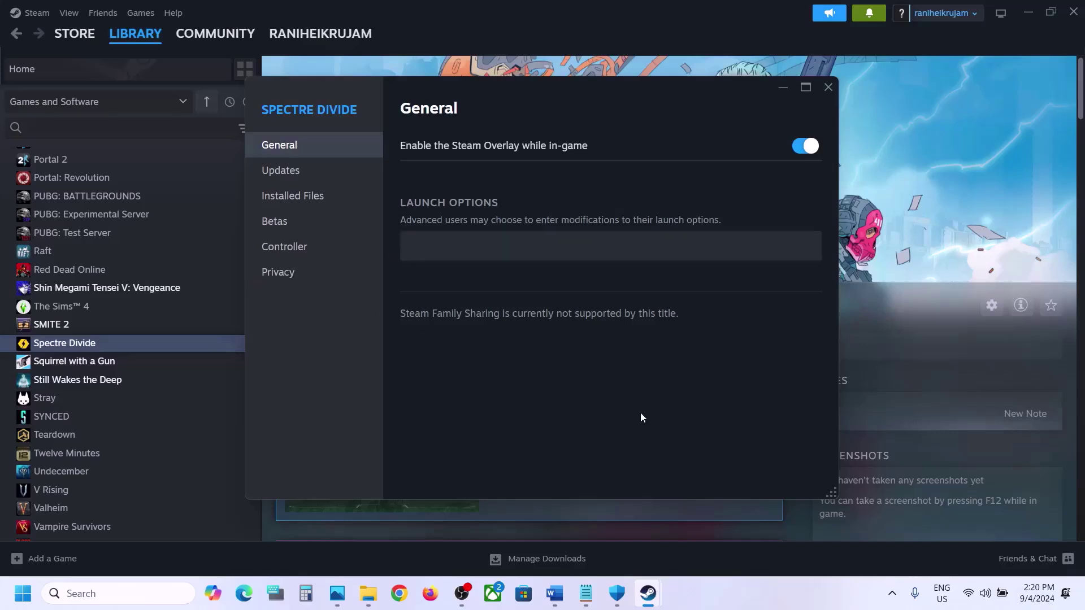
{"action": "left_click", "coordinate": [829, 88]}
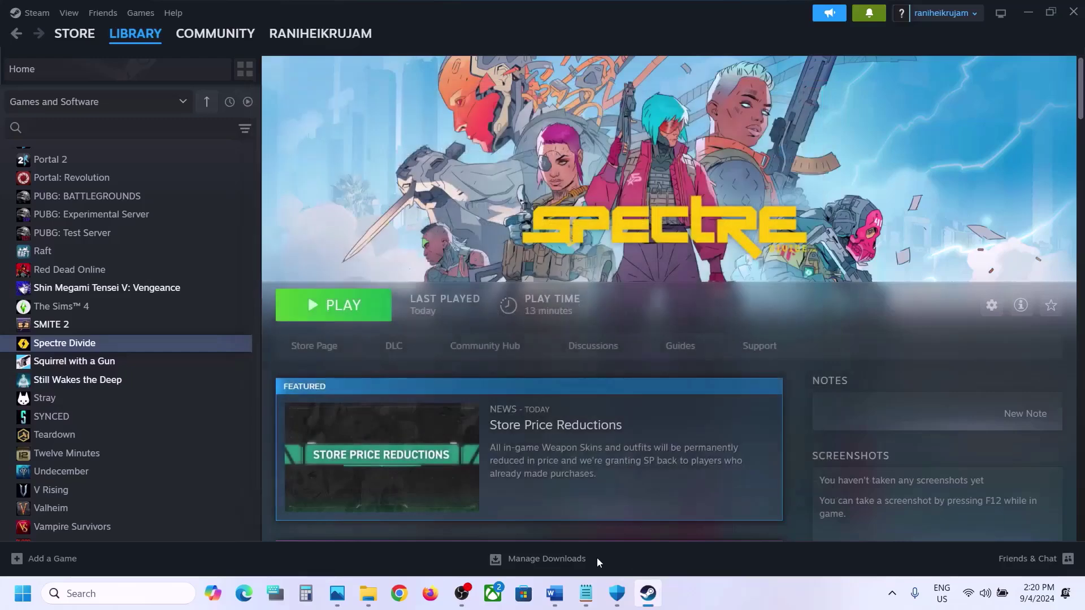
Step: Return to the Word notes and open the NVIDIA GeForce drivers link under Step 7
{"action": "left_click", "coordinate": [564, 601]}
{"action": "scroll", "coordinate": [504, 331], "scroll_direction": "down", "scroll_amount": 5}
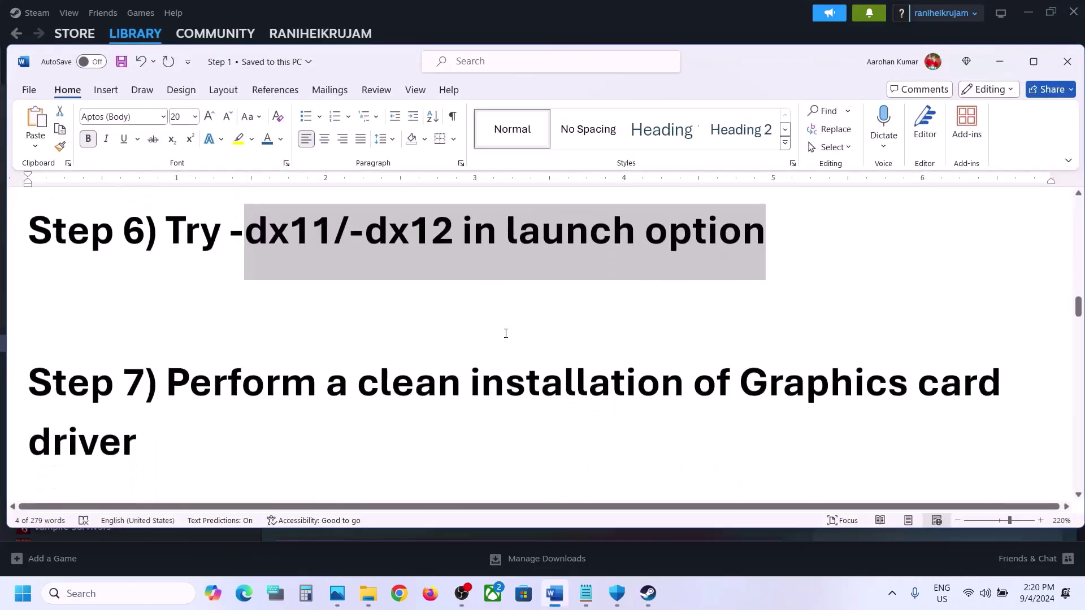
{"action": "left_click_drag", "start_coordinate": [241, 332], "coordinate": [415, 384]}
{"action": "scroll", "coordinate": [415, 384], "scroll_direction": "down", "scroll_amount": 1}
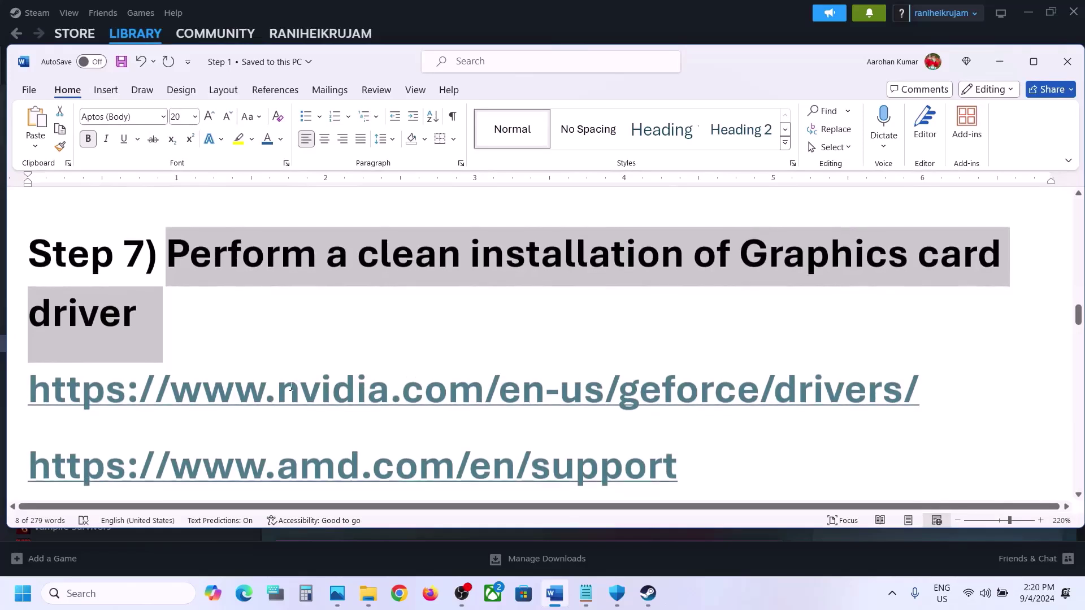
{"action": "left_click_drag", "start_coordinate": [300, 387], "coordinate": [667, 386]}
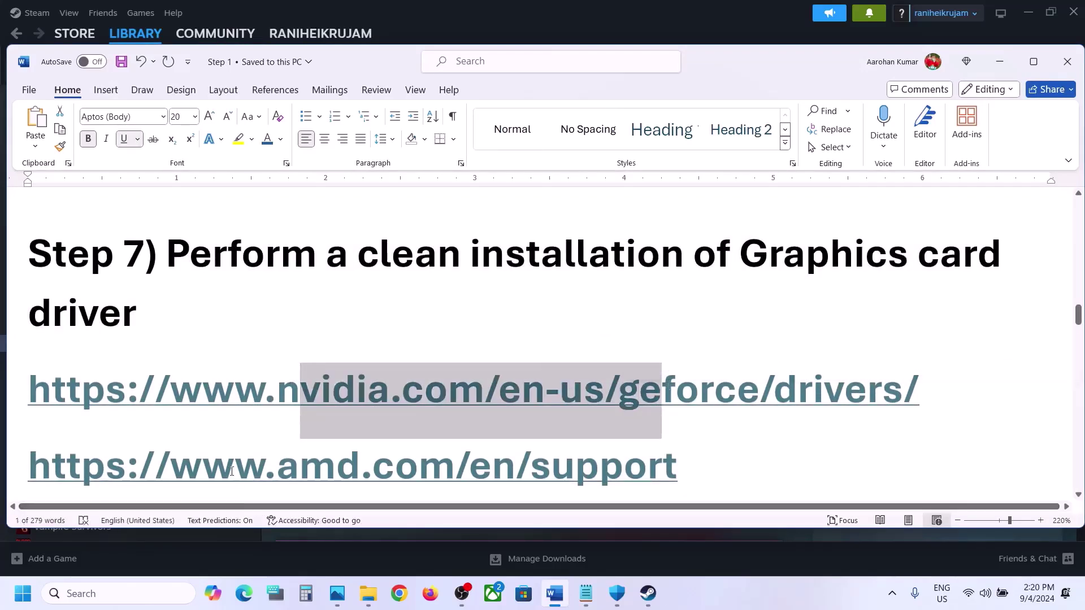
{"action": "left_click_drag", "start_coordinate": [234, 469], "coordinate": [575, 469]}
{"action": "left_click_drag", "start_coordinate": [276, 389], "coordinate": [582, 390]}
{"action": "left_click", "coordinate": [583, 389], "text": "ctrl"}
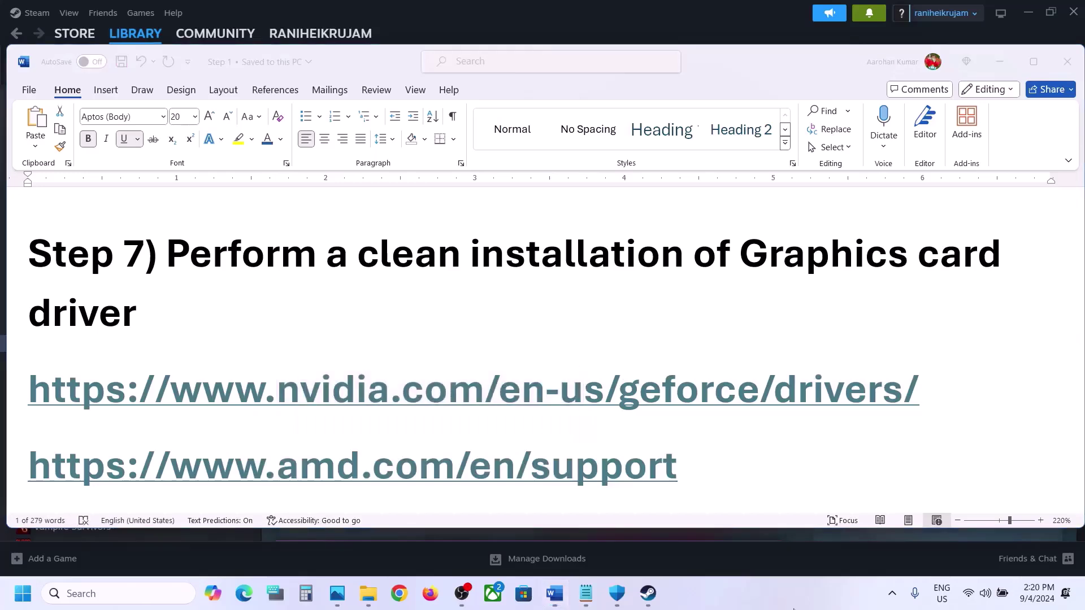
Step: Run a manual driver search for the GeForce RTX 3050 Laptop GPU on Windows 11 in English (US)
{"action": "scroll", "coordinate": [250, 404], "scroll_direction": "down", "scroll_amount": 8}
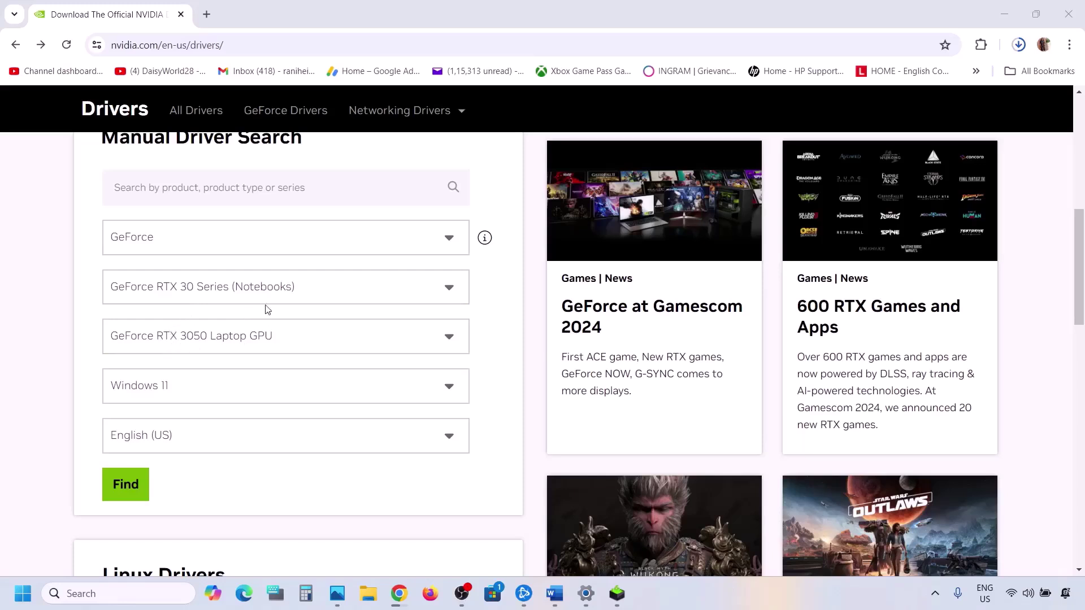
{"action": "left_click", "coordinate": [194, 302]}
{"action": "left_click", "coordinate": [88, 310]}
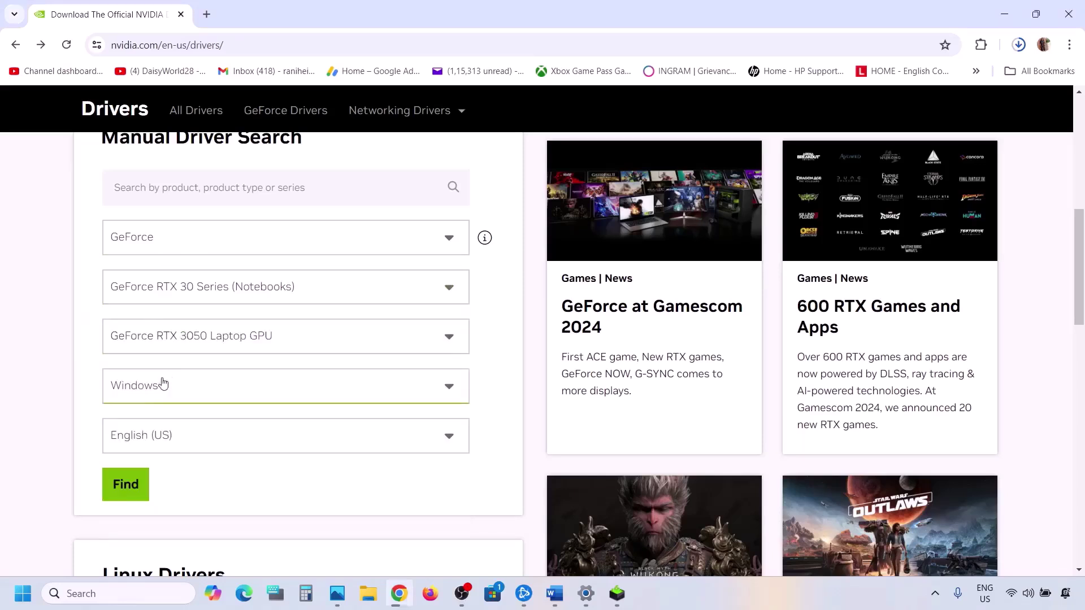
{"action": "left_click", "coordinate": [160, 397]}
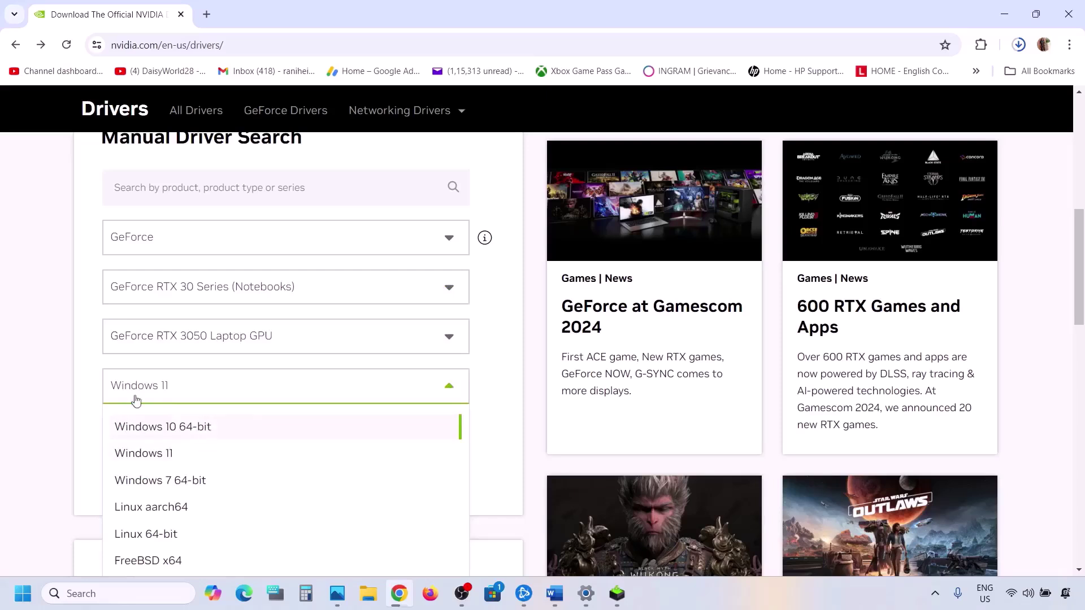
{"action": "left_click", "coordinate": [59, 369]}
{"action": "scroll", "coordinate": [209, 403], "scroll_direction": "down", "scroll_amount": 1}
{"action": "left_click", "coordinate": [127, 425]}
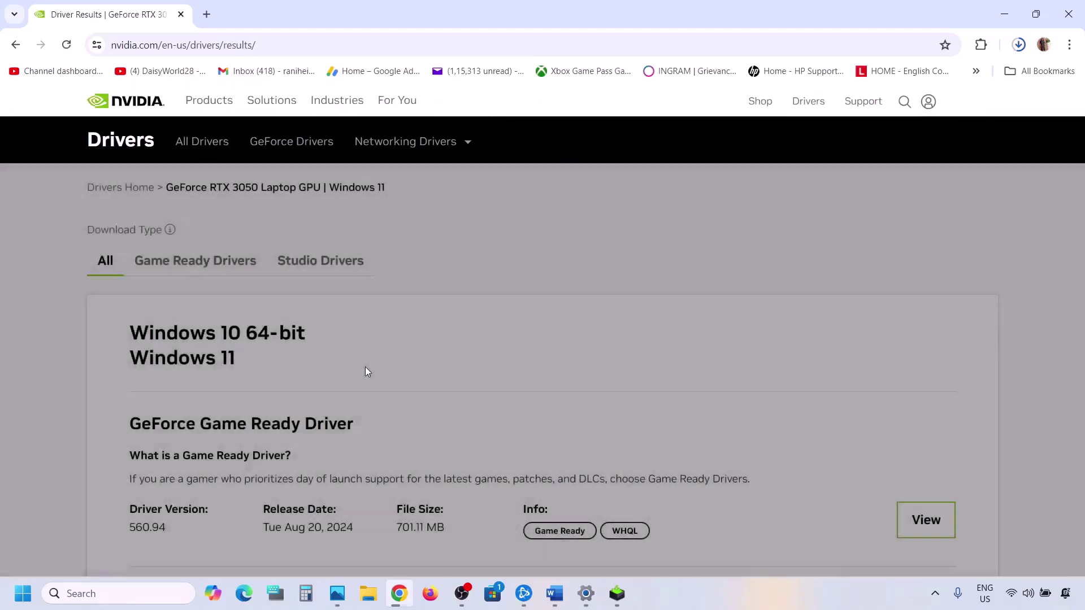
Step: Open the details of GeForce Game Ready Driver version 560.94 and download it
{"action": "scroll", "coordinate": [365, 371], "scroll_direction": "down", "scroll_amount": 2}
{"action": "scroll", "coordinate": [339, 371], "scroll_direction": "down", "scroll_amount": 1}
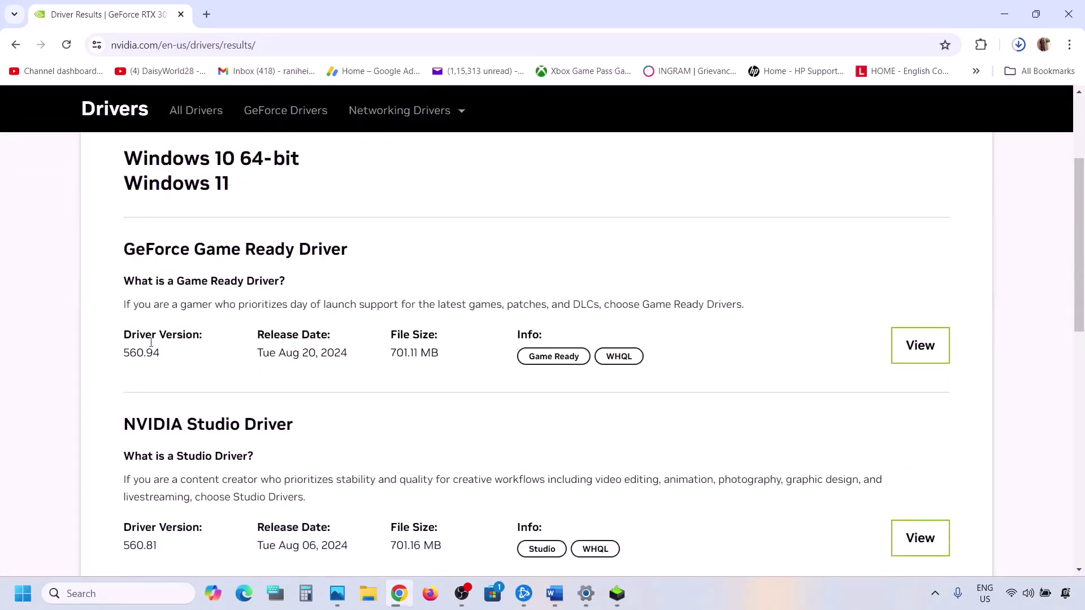
{"action": "left_click_drag", "start_coordinate": [132, 337], "coordinate": [197, 331]}
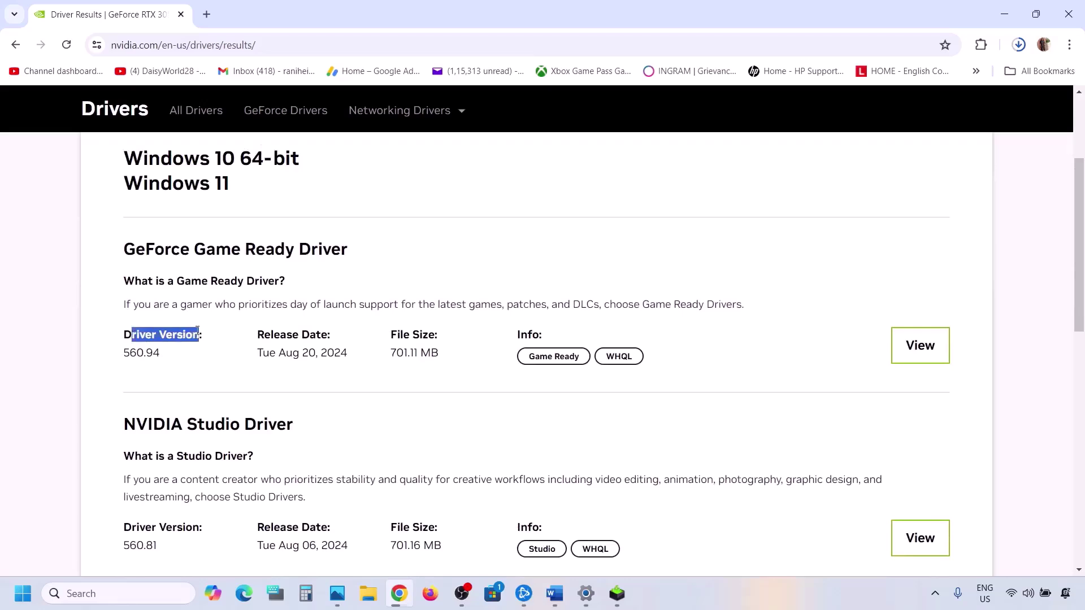
{"action": "left_click_drag", "start_coordinate": [127, 355], "coordinate": [171, 356]}
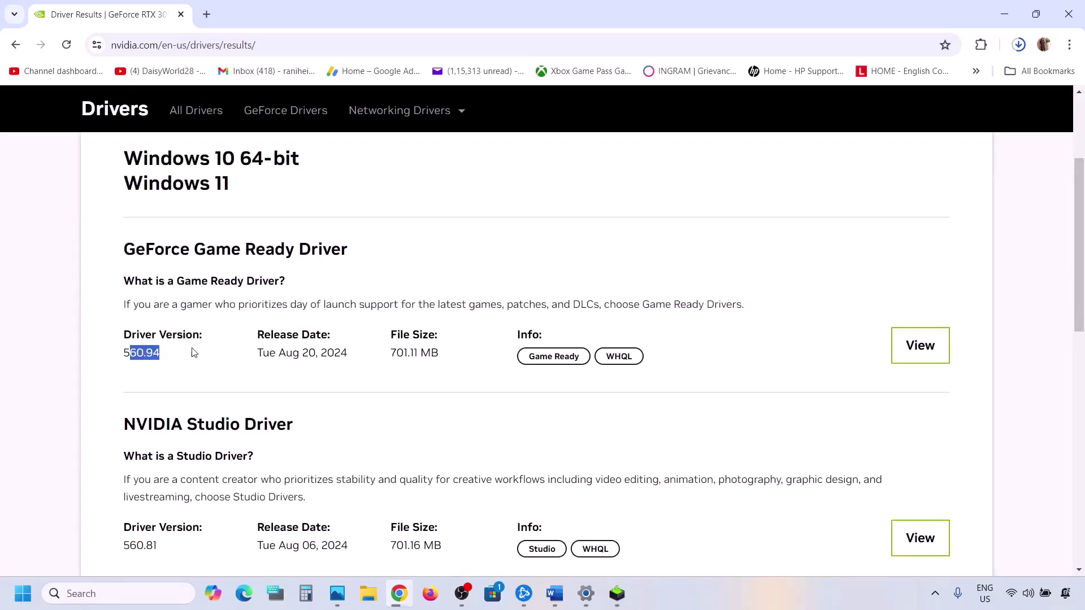
{"action": "left_click", "coordinate": [920, 345]}
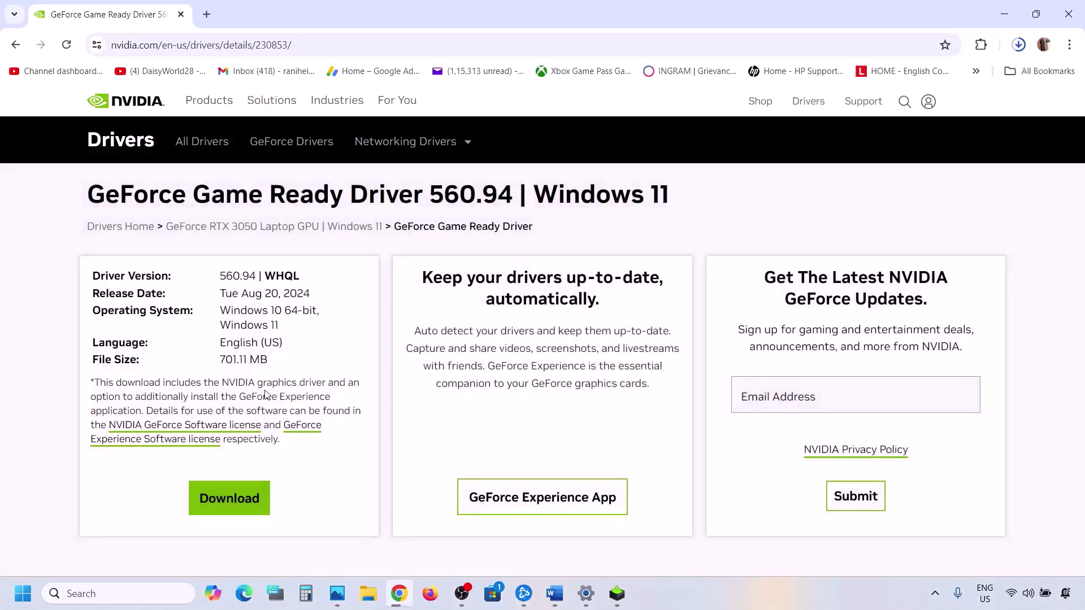
{"action": "left_click", "coordinate": [228, 502]}
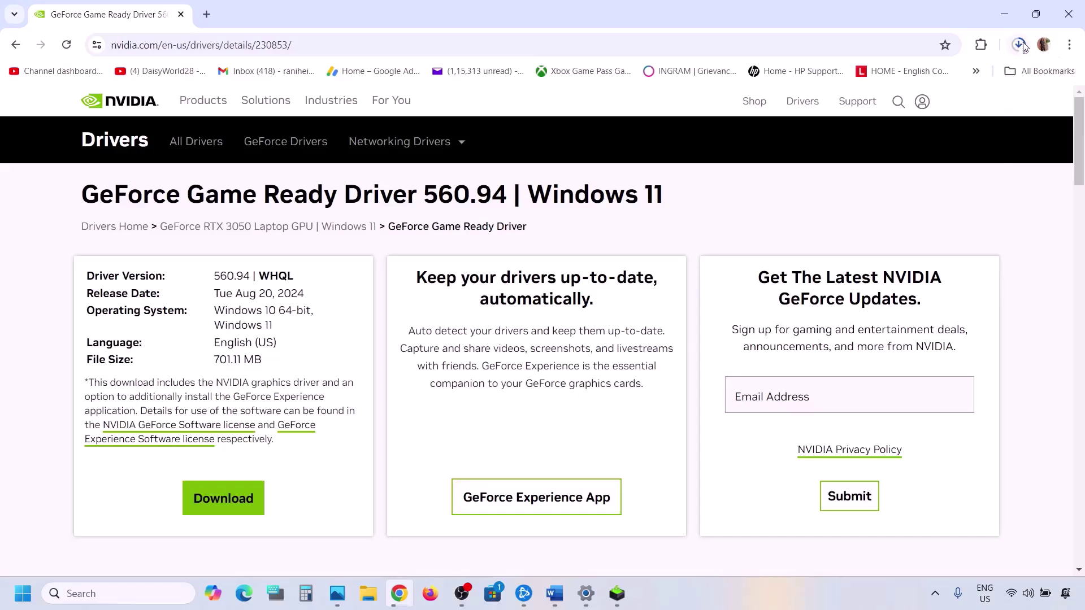
Step: In the NVIDIA Installer, accept the license and start a Custom (Advanced) installation with Perform a clean installation enabled
{"action": "left_click", "coordinate": [619, 600]}
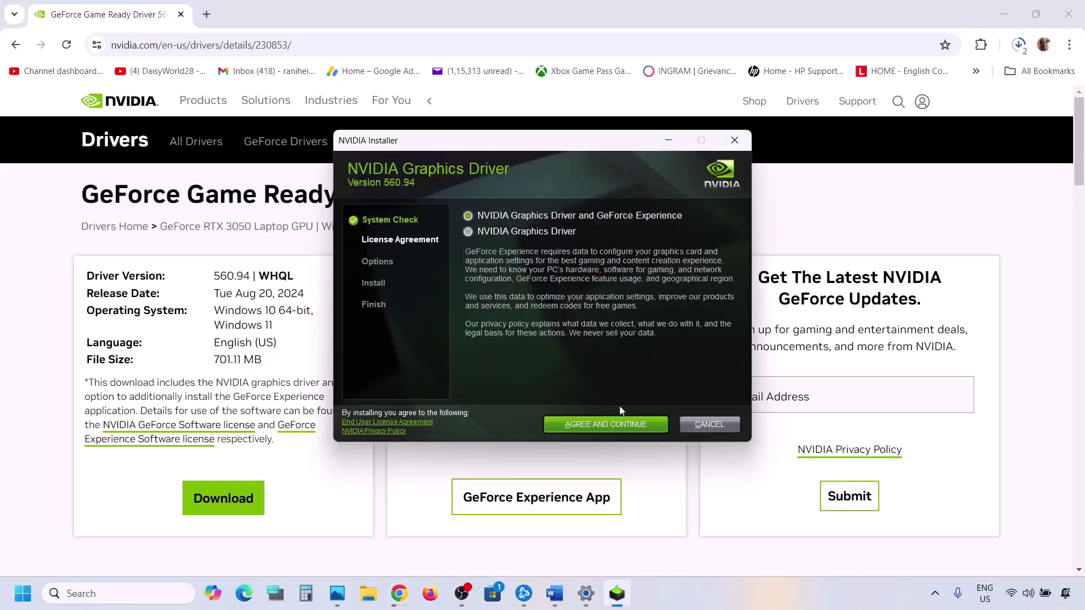
{"action": "left_click", "coordinate": [606, 423]}
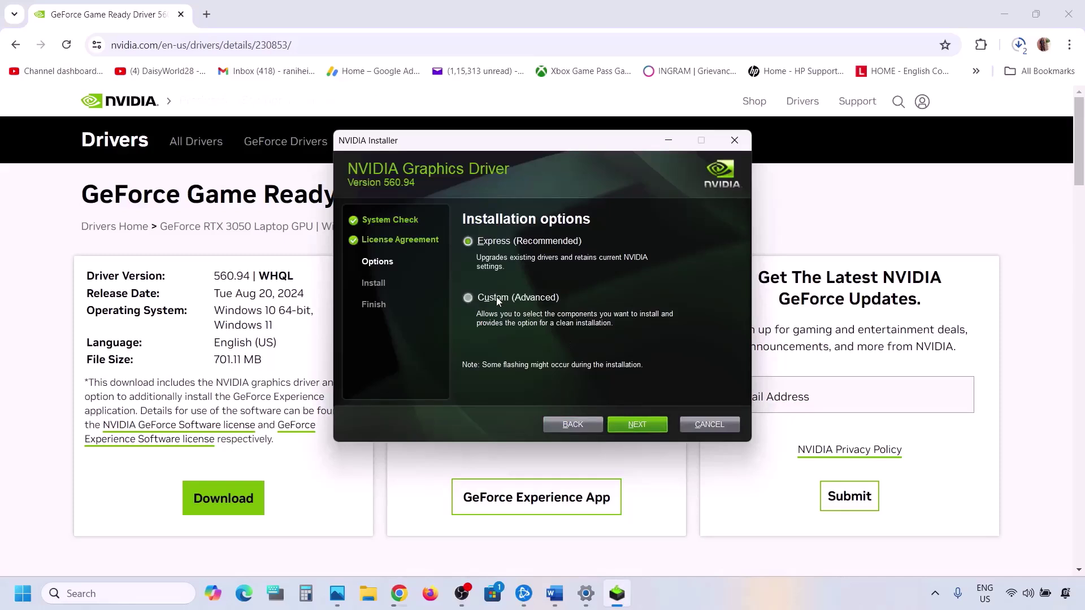
{"action": "left_click", "coordinate": [497, 298]}
{"action": "left_click", "coordinate": [627, 426]}
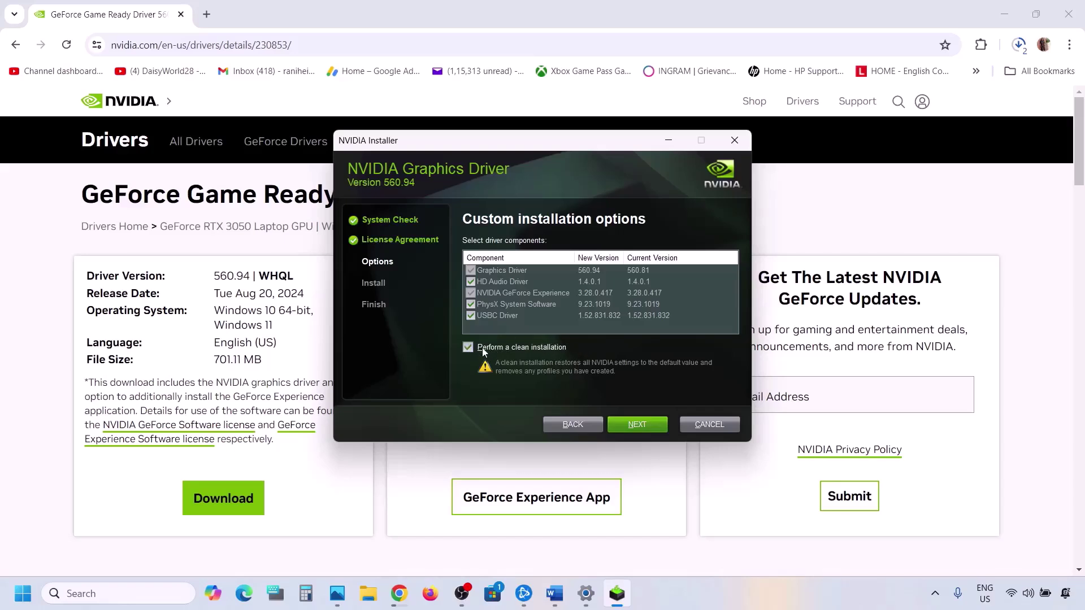
{"action": "left_click", "coordinate": [640, 426]}
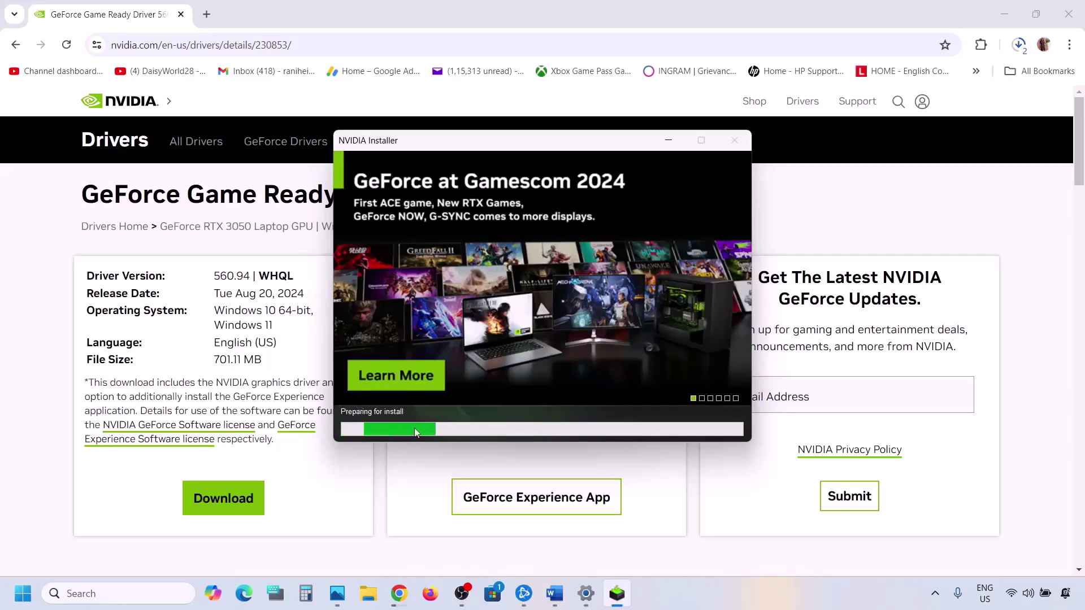
Step: Bring up the computer's power options, dismiss them and return to the Word notes at Step 7
{"action": "left_click", "coordinate": [23, 594]}
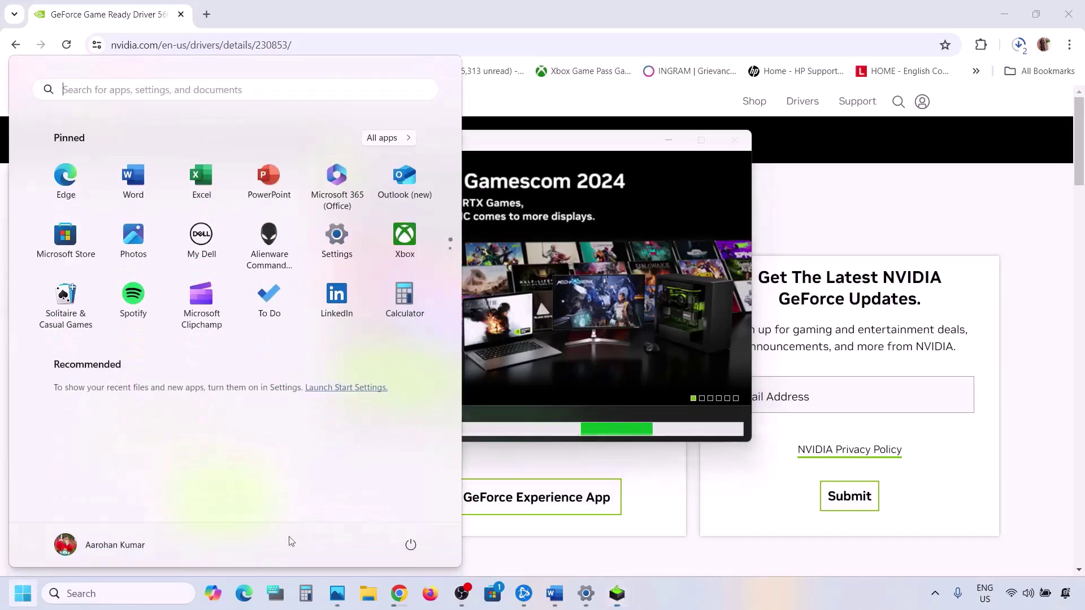
{"action": "left_click", "coordinate": [410, 552]}
{"action": "left_click", "coordinate": [687, 317]}
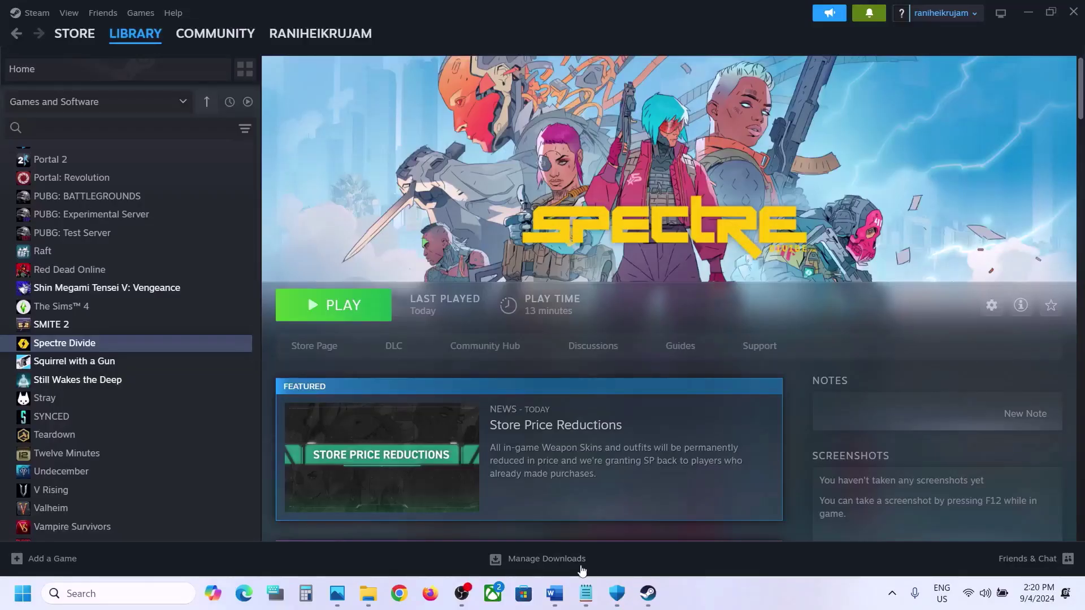
{"action": "left_click", "coordinate": [554, 593]}
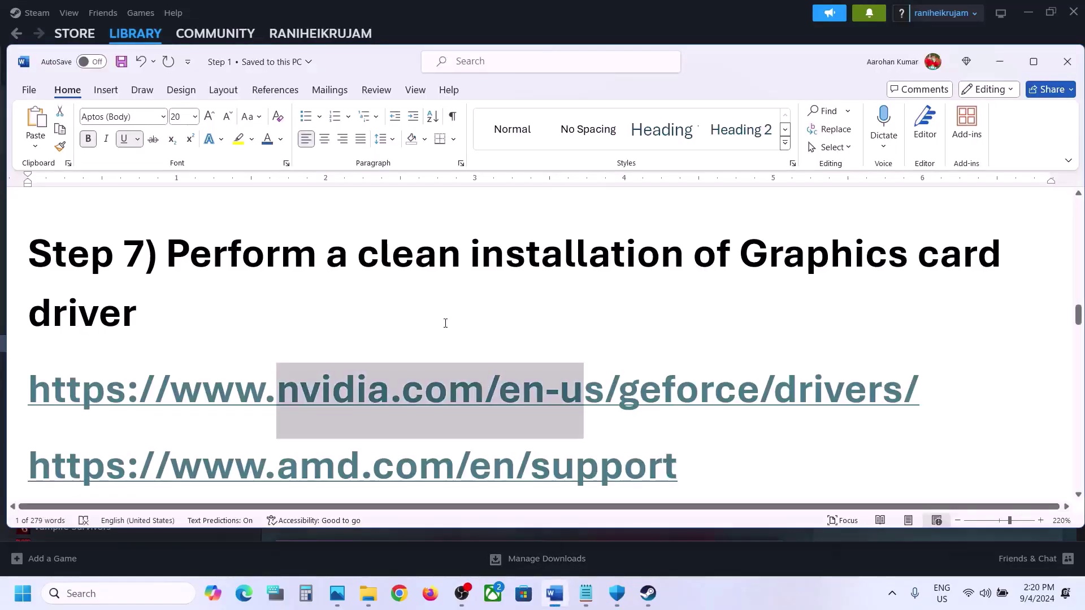
Step: Go to Step 8 in the Word notes, copy the word "graphics", search Windows for it and open Graphics settings
{"action": "scroll", "coordinate": [445, 323], "scroll_direction": "down", "scroll_amount": 5}
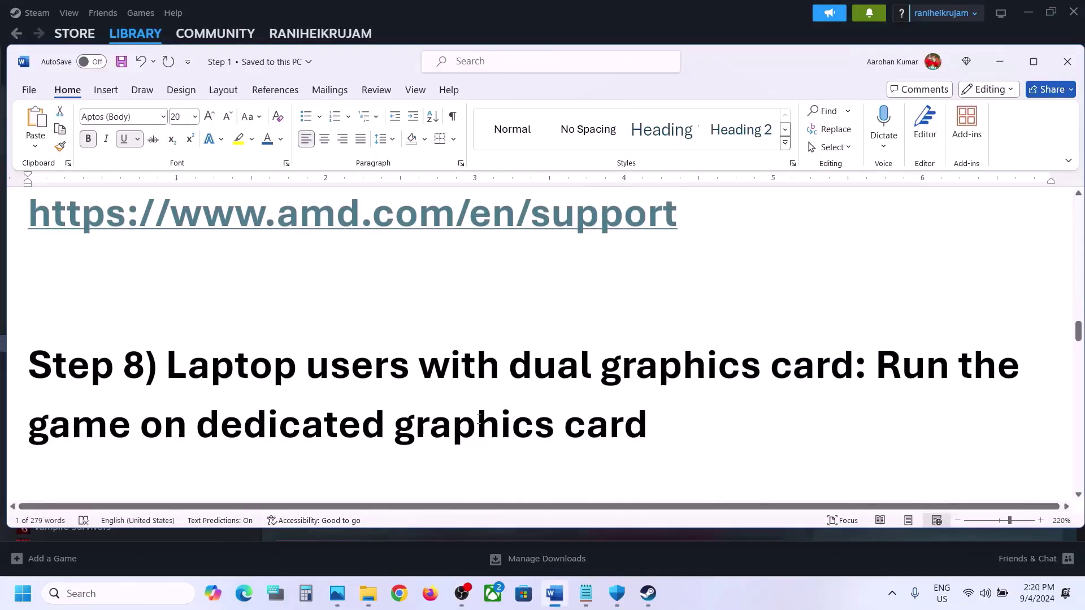
{"action": "triple_click", "coordinate": [479, 423]}
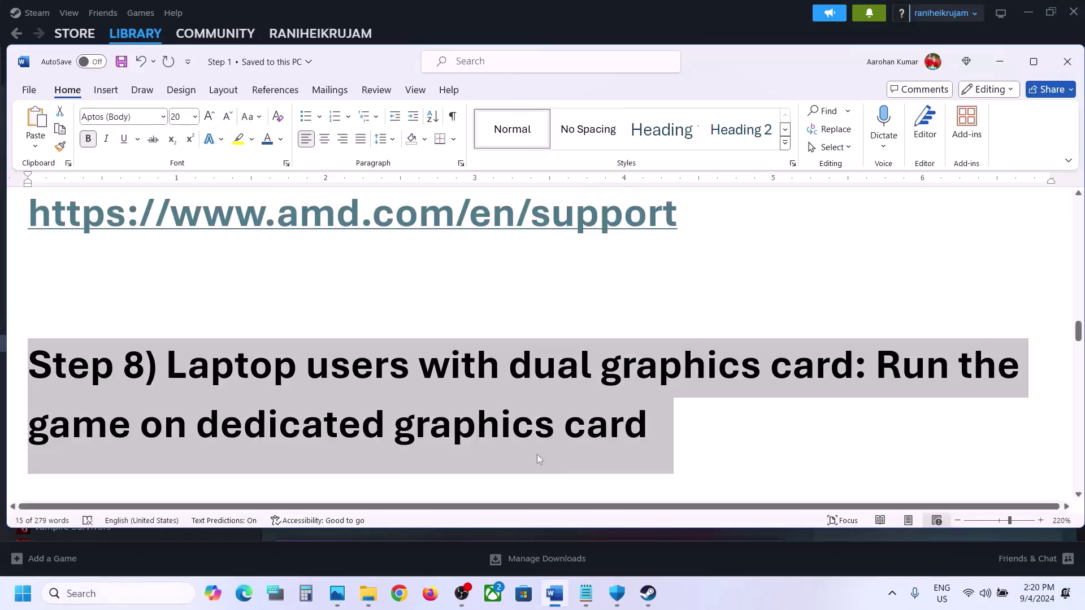
{"action": "double_click", "coordinate": [510, 430]}
{"action": "key", "text": "ctrl+c"}
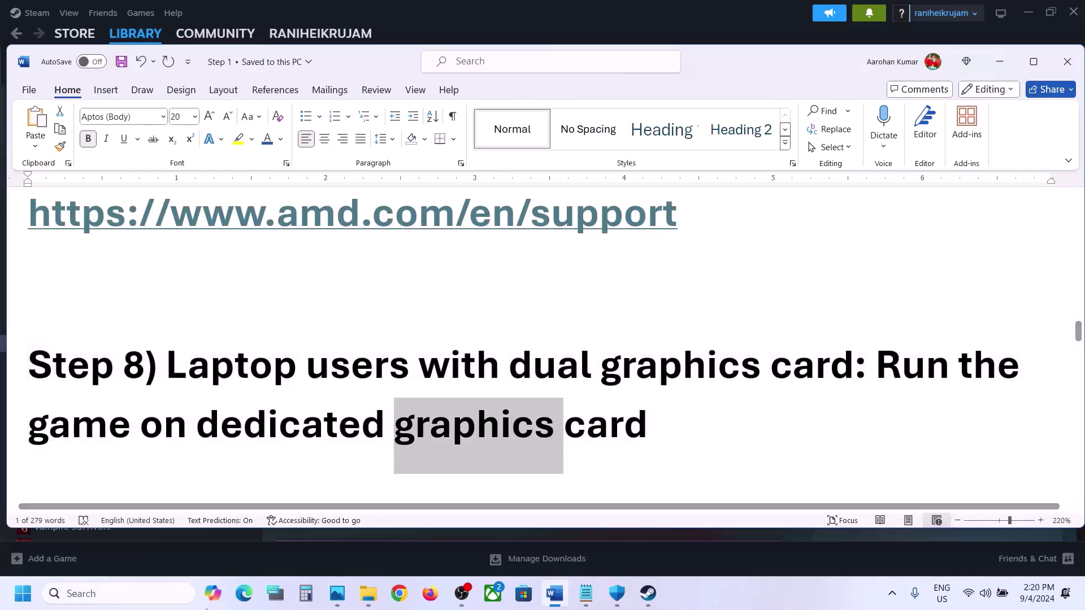
{"action": "left_click", "coordinate": [180, 599]}
{"action": "key", "text": "ctrl+v"}
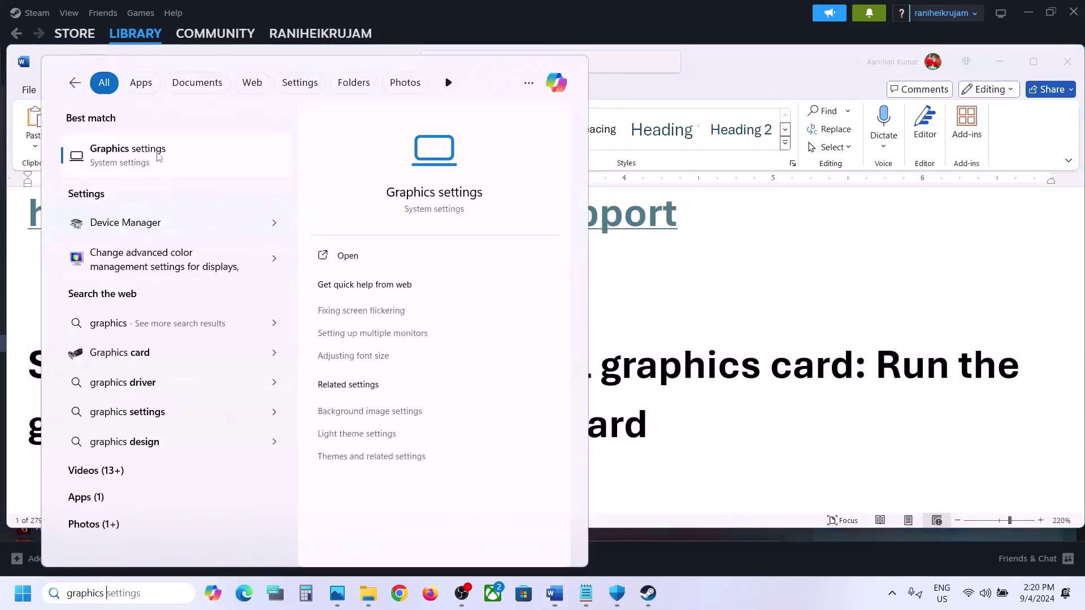
{"action": "key", "text": "Return"}
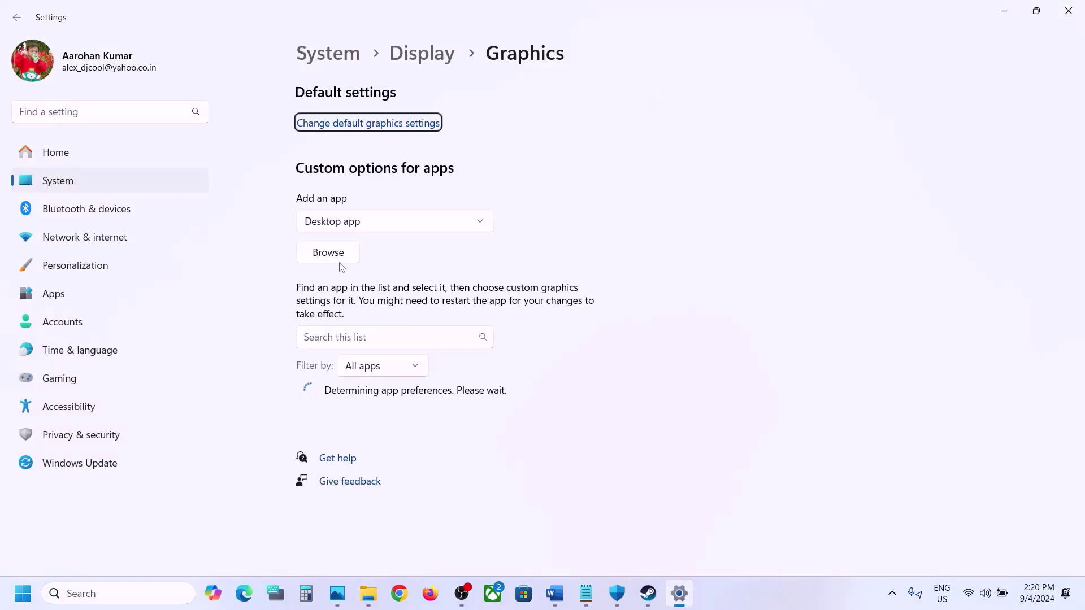
Step: Add SpectreClient from the Spectre Divide game folder to the custom graphics apps and save its preference as High performance
{"action": "left_click", "coordinate": [333, 259]}
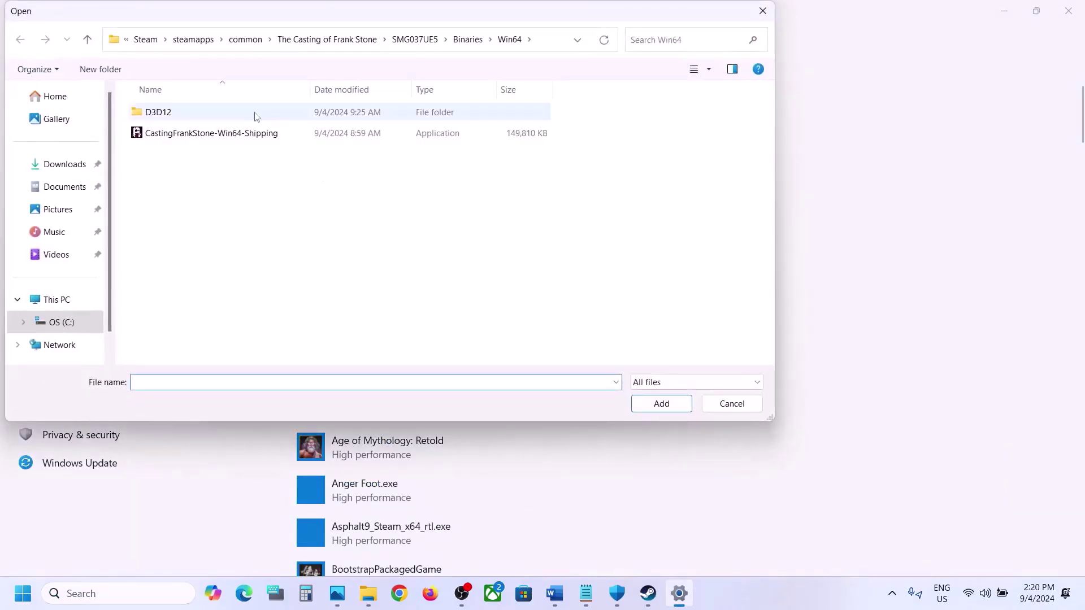
{"action": "left_click", "coordinate": [236, 45]}
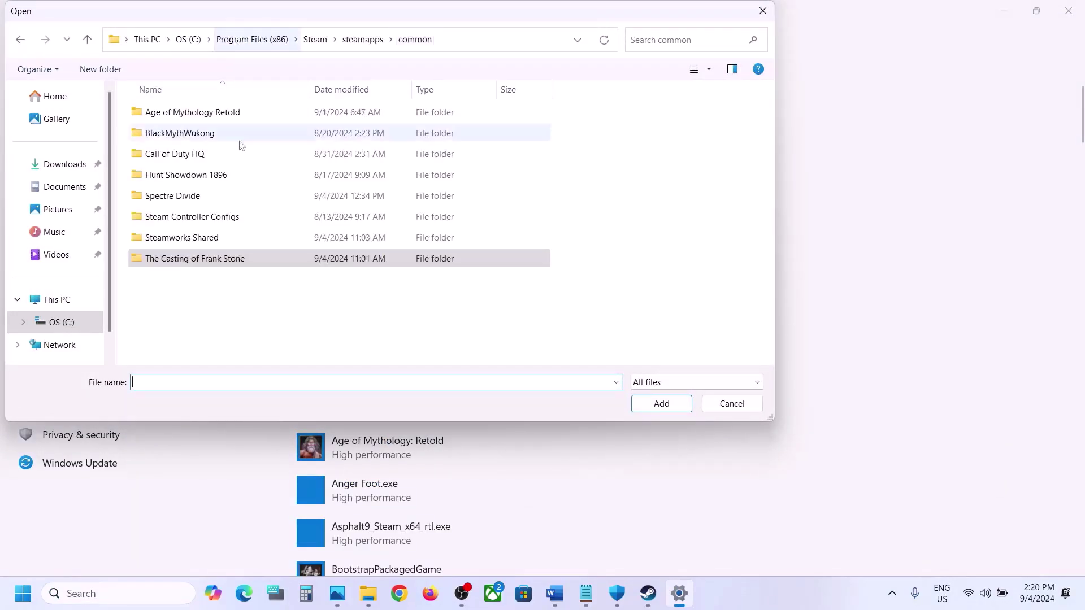
{"action": "double_click", "coordinate": [180, 198]}
{"action": "left_click", "coordinate": [169, 155]}
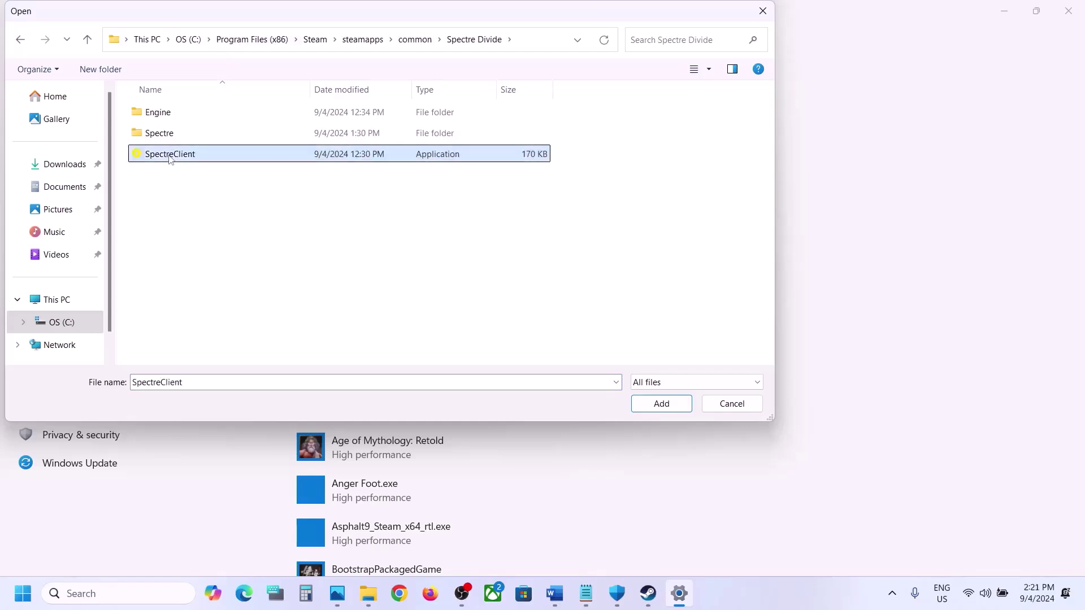
{"action": "left_click", "coordinate": [671, 404]}
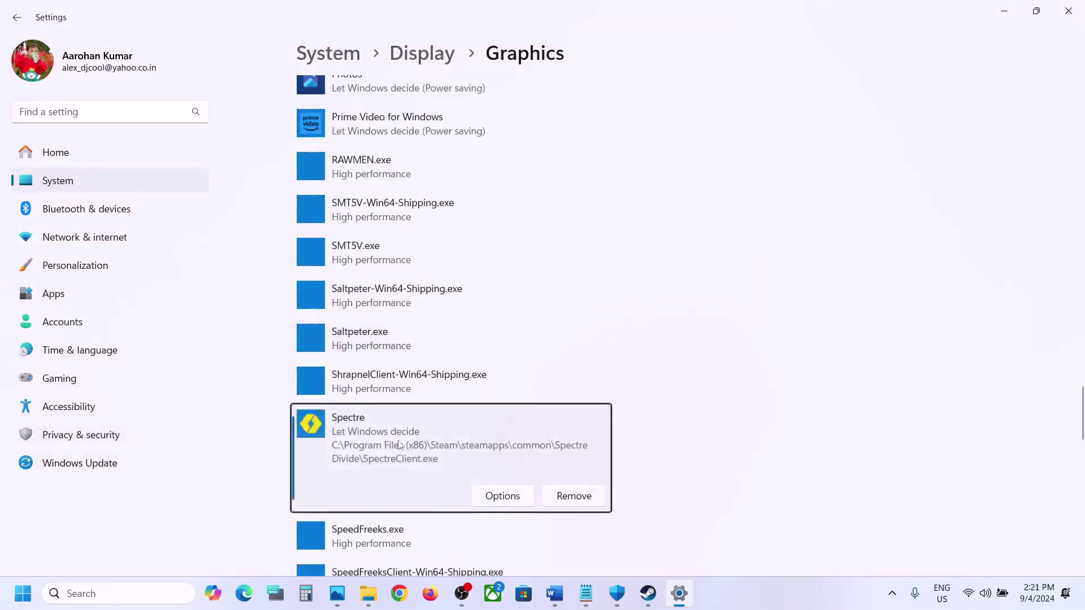
{"action": "left_click", "coordinate": [502, 496]}
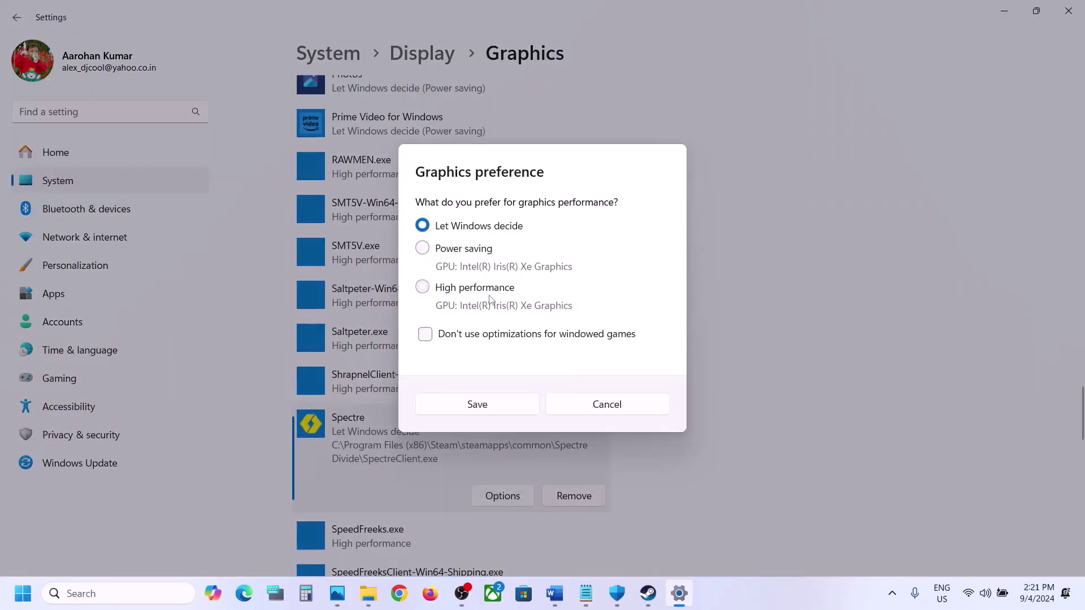
{"action": "left_click", "coordinate": [477, 404]}
Step: Add SpectreClient_BE from Spectre\Binaries\Win64 to the custom graphics apps and save its preference as High performance
{"action": "scroll", "coordinate": [496, 404], "scroll_direction": "up", "scroll_amount": 20}
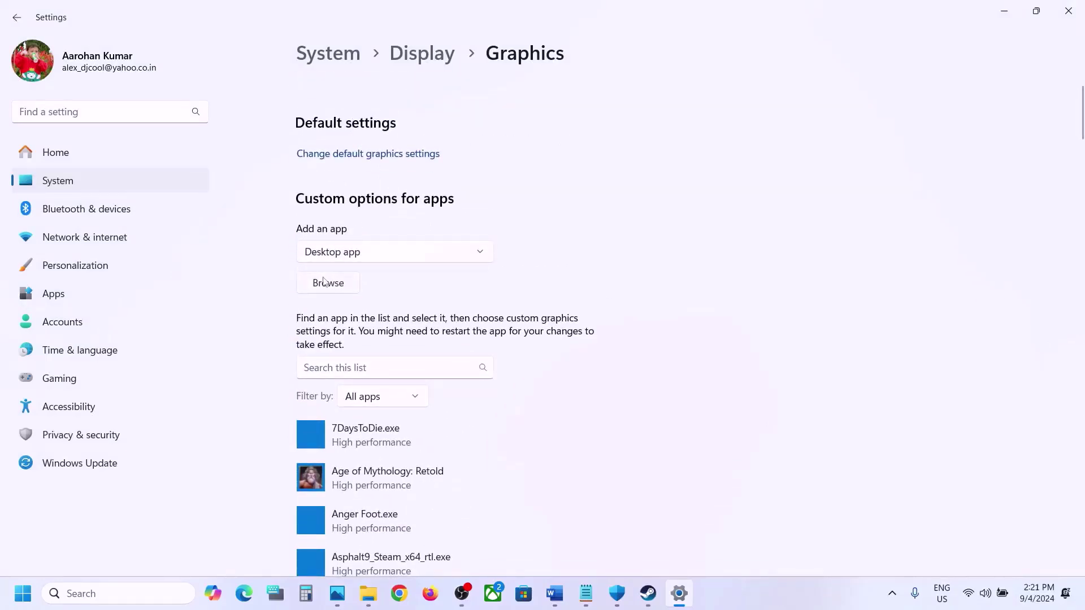
{"action": "left_click", "coordinate": [324, 281]}
{"action": "double_click", "coordinate": [162, 134]}
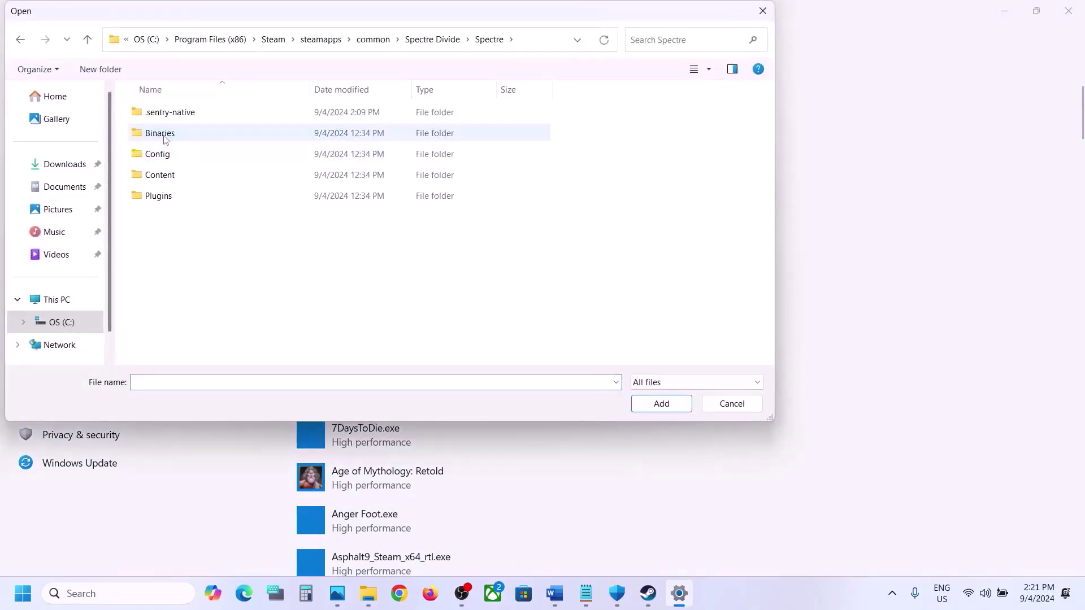
{"action": "double_click", "coordinate": [163, 134]}
{"action": "double_click", "coordinate": [162, 113]}
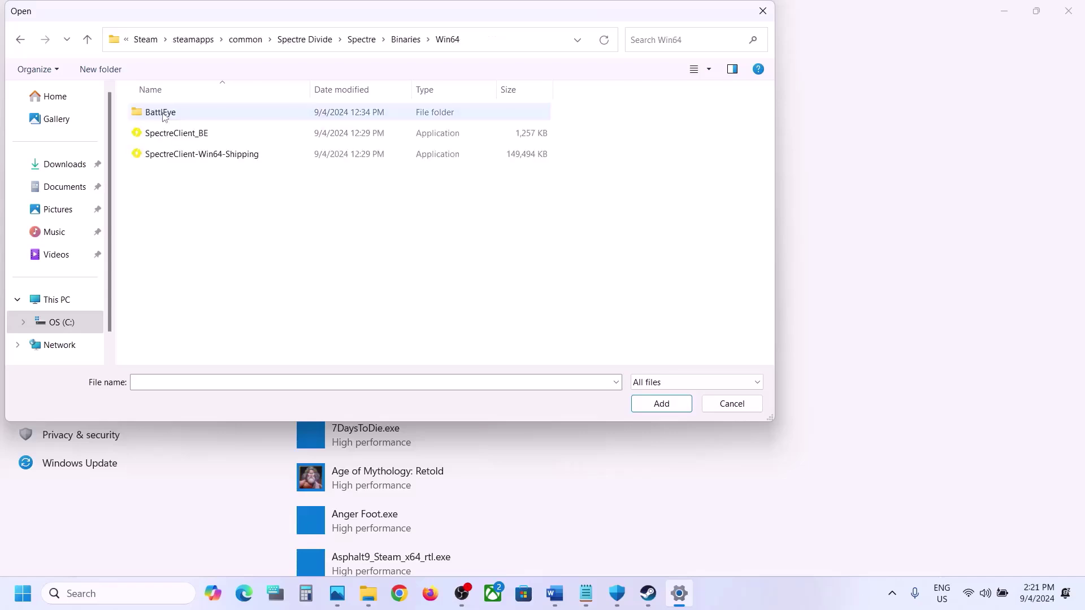
{"action": "left_click", "coordinate": [195, 133]}
{"action": "left_click", "coordinate": [661, 404]}
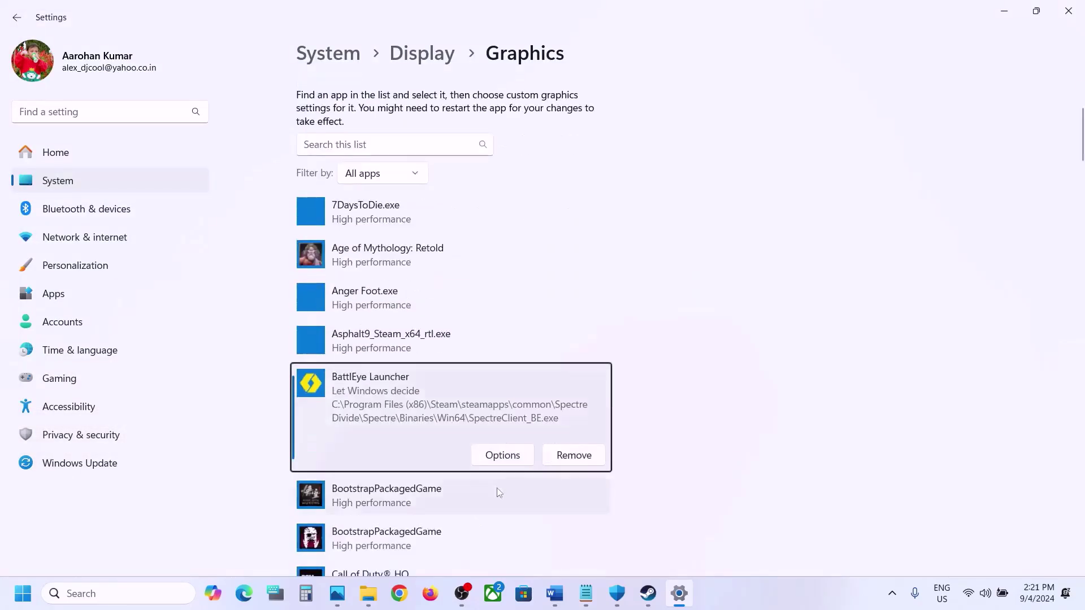
{"action": "left_click", "coordinate": [501, 456]}
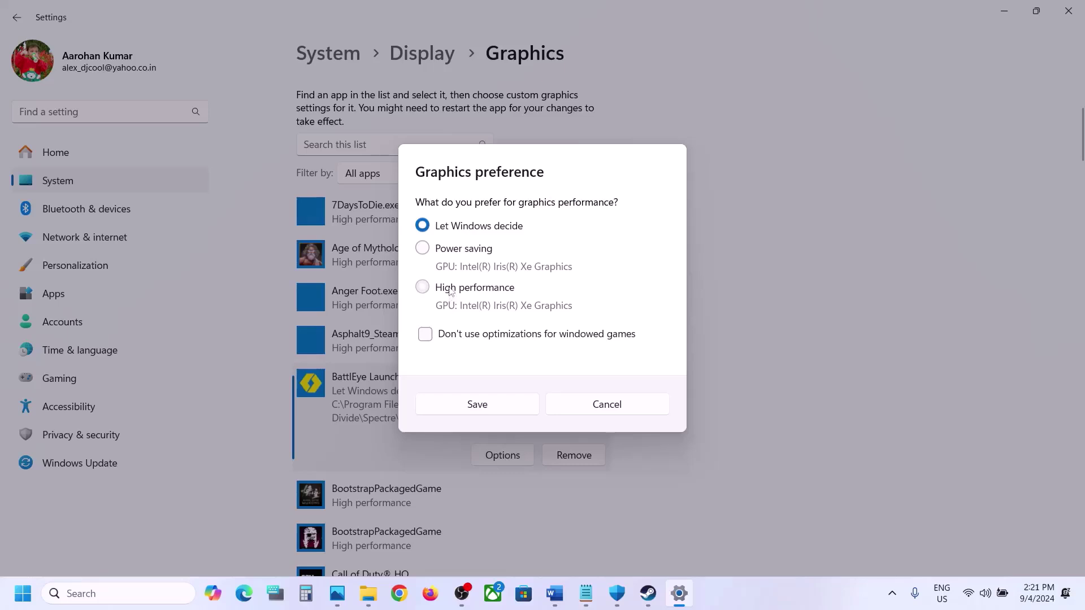
{"action": "left_click", "coordinate": [506, 404]}
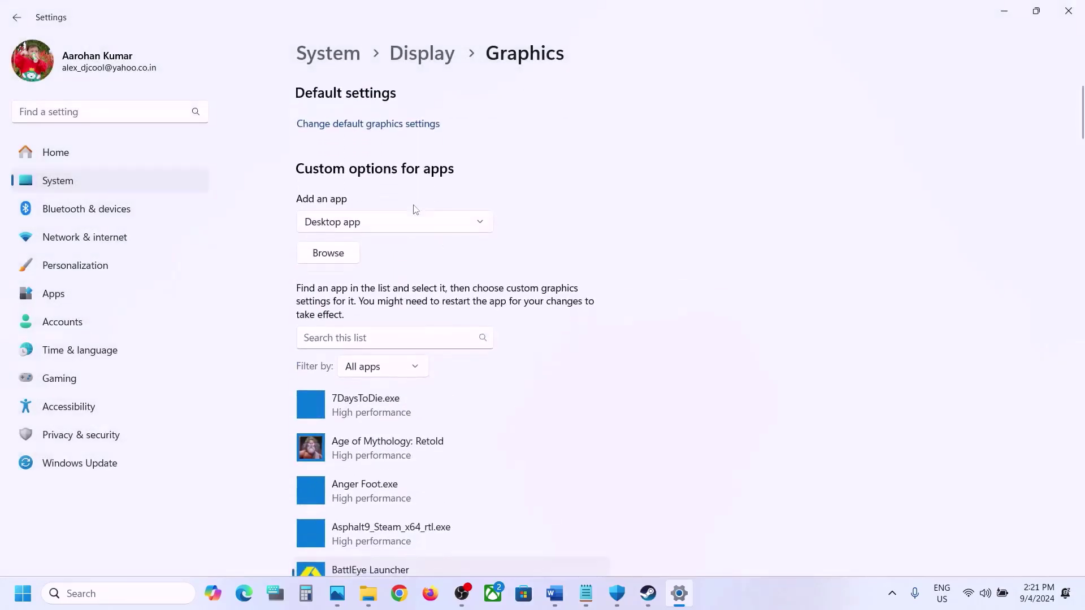
Step: Add SpectreClient-Win64-Shipping from the same Win64 folder to the graphics apps and save its preference as High performance
{"action": "left_click", "coordinate": [339, 258]}
{"action": "left_click", "coordinate": [224, 156]}
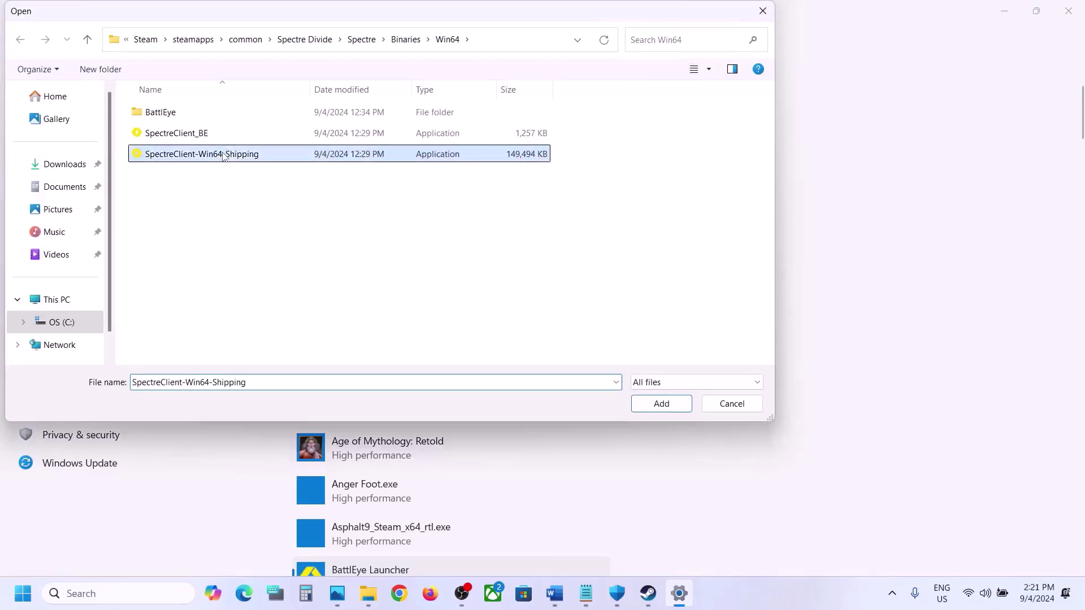
{"action": "left_click", "coordinate": [661, 403]}
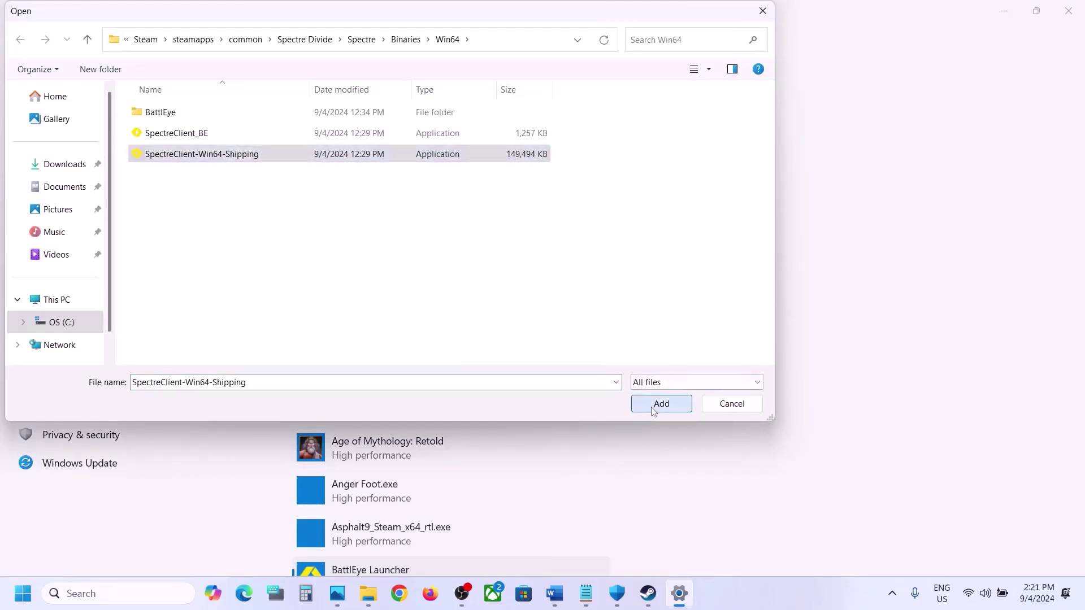
{"action": "left_click", "coordinate": [500, 492]}
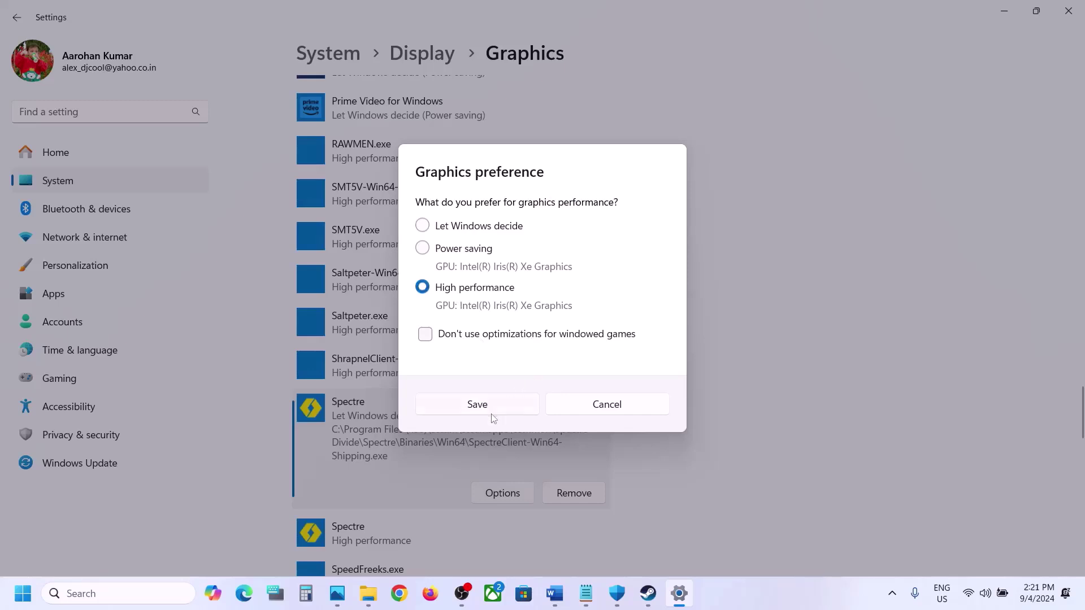
{"action": "left_click", "coordinate": [490, 413]}
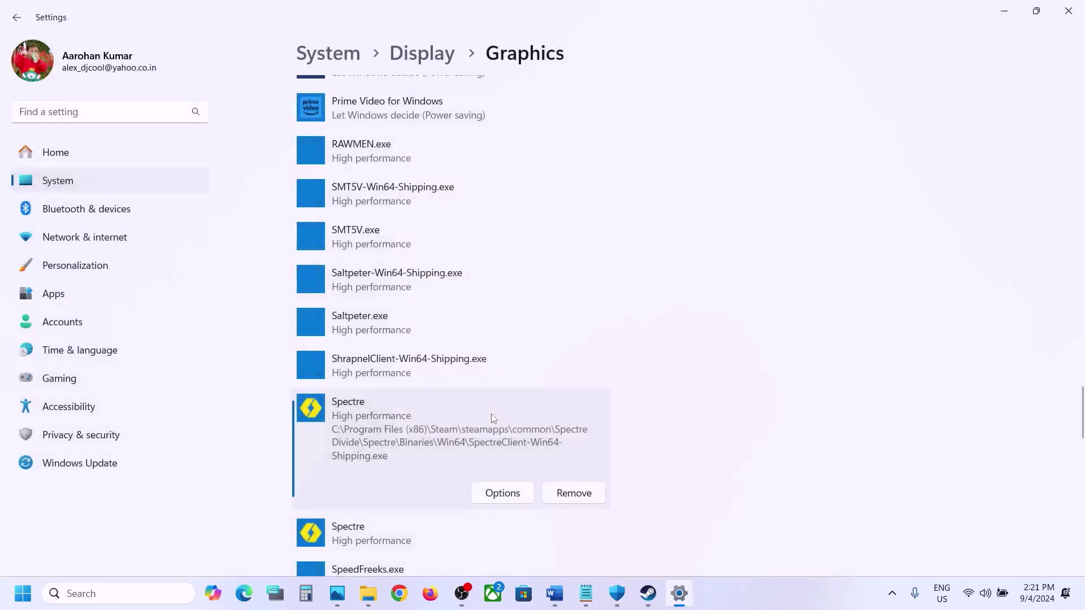
Step: Return to the Word notes and highlight "Verify the game files" in Step 9
{"action": "left_click", "coordinate": [650, 596]}
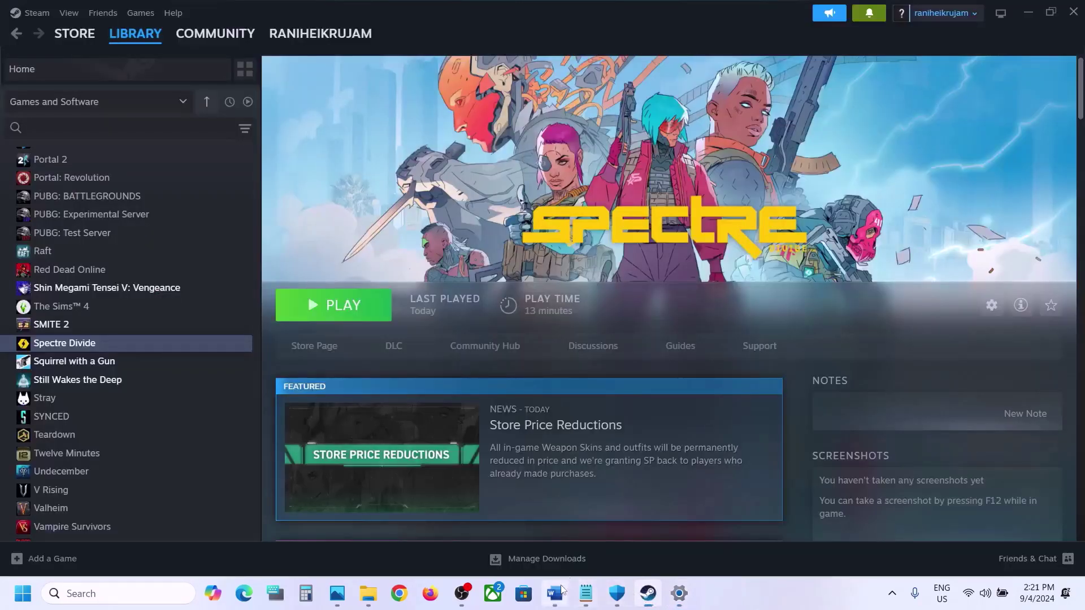
{"action": "left_click", "coordinate": [556, 593]}
{"action": "scroll", "coordinate": [240, 294], "scroll_direction": "down", "scroll_amount": 3}
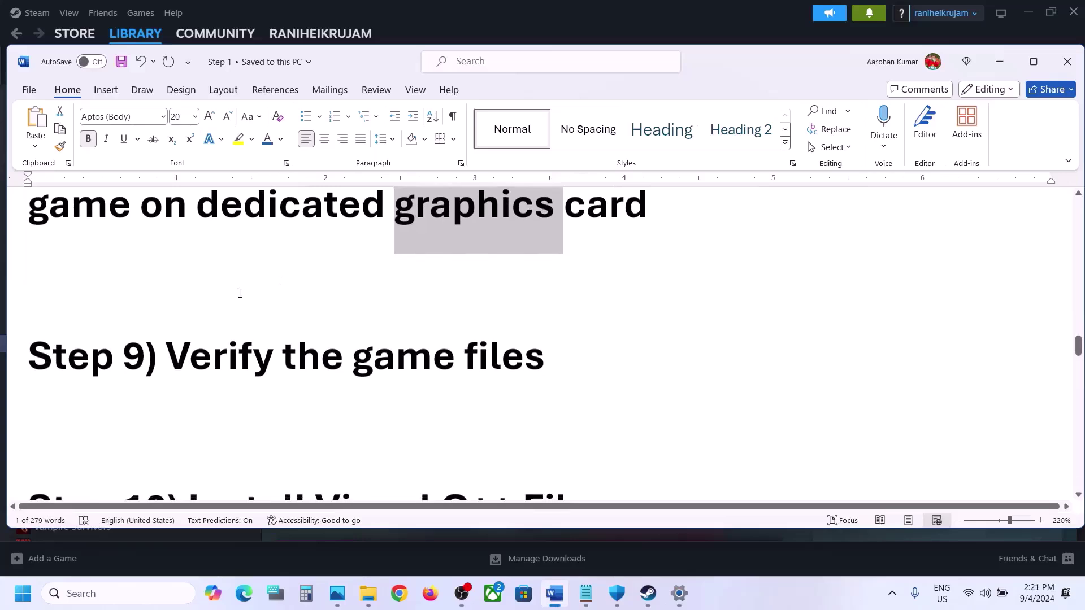
{"action": "left_click_drag", "start_coordinate": [165, 356], "coordinate": [559, 359]}
Step: Switch to Steam, open Spectre Divide's properties and verify the integrity of its installed game files
{"action": "key", "text": "alt+Tab"}
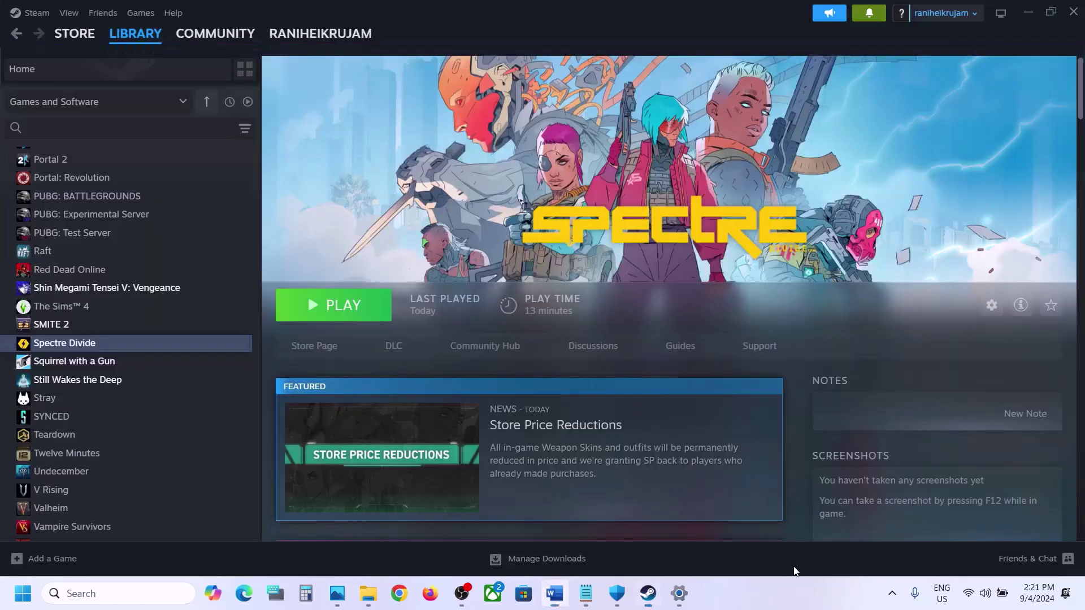
{"action": "key", "text": "super+Down"}
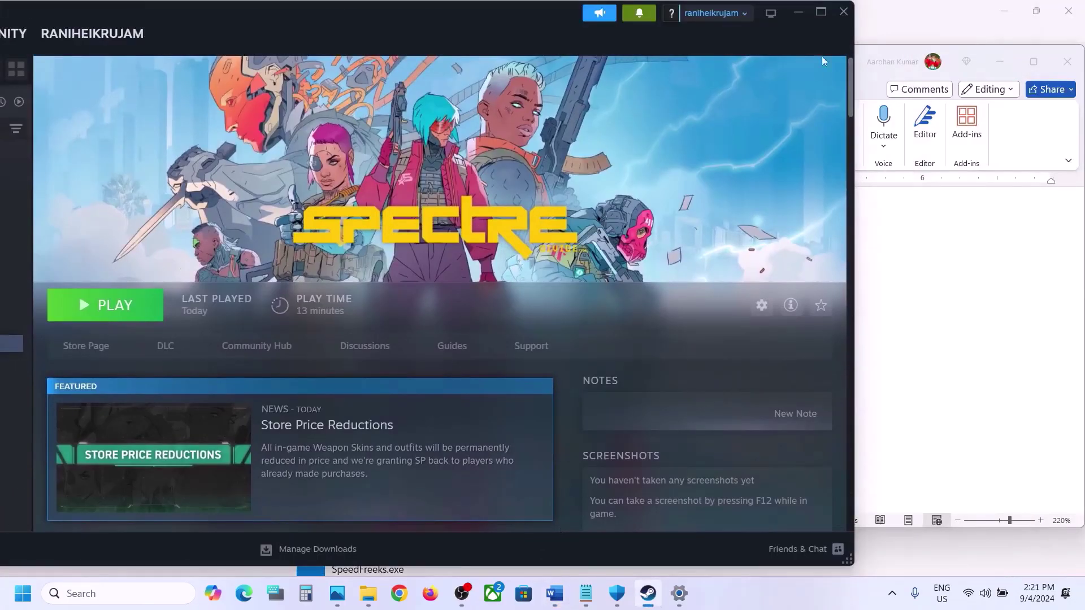
{"action": "left_click", "coordinate": [820, 13]}
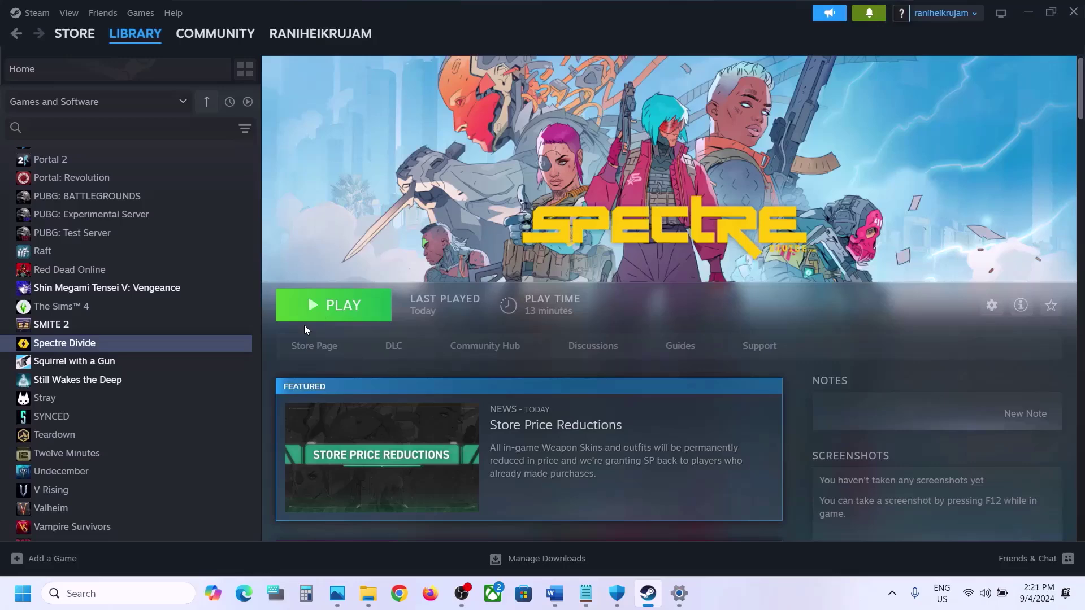
{"action": "right_click", "coordinate": [194, 342]}
{"action": "left_click", "coordinate": [232, 451]}
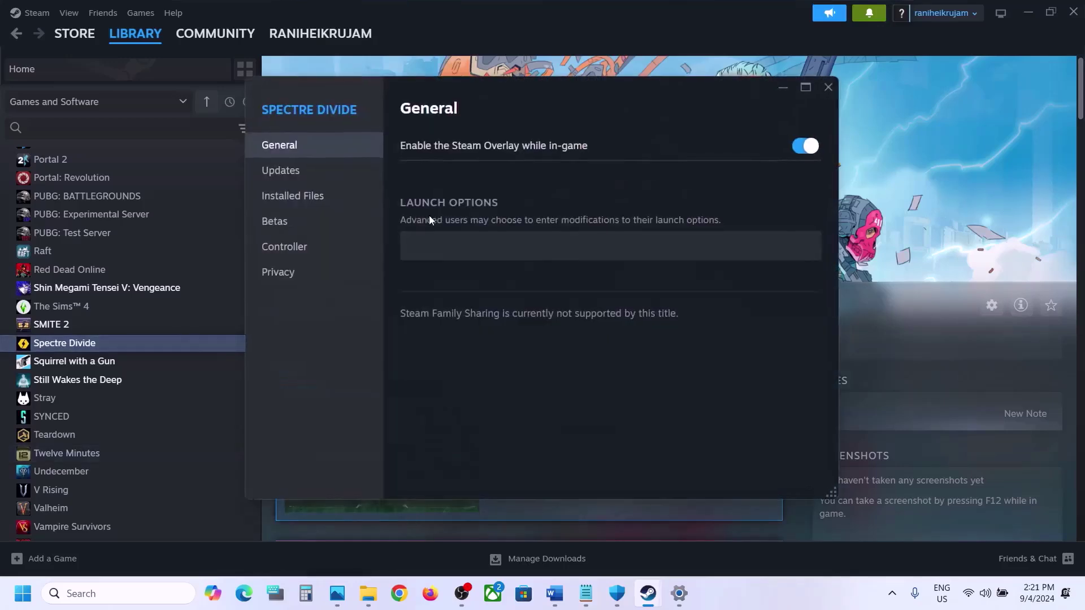
{"action": "left_click", "coordinate": [325, 205]}
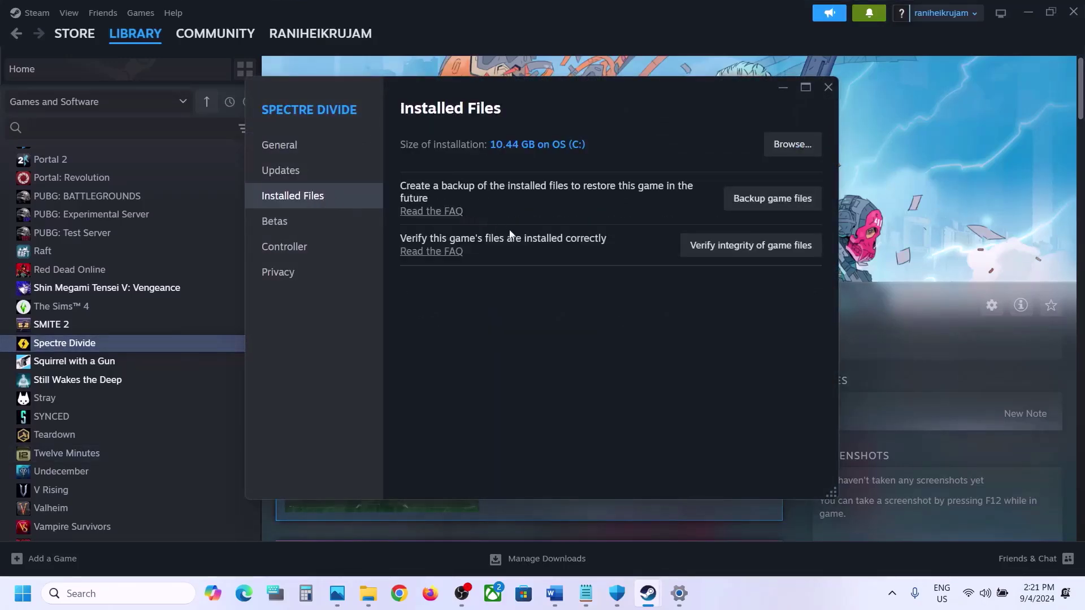
{"action": "left_click", "coordinate": [721, 249]}
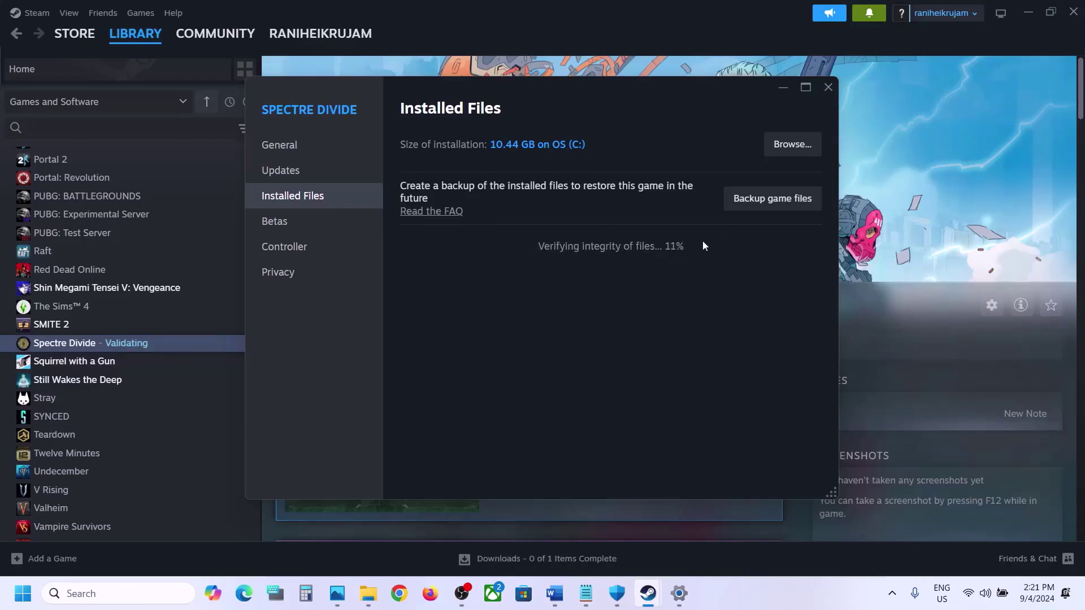
Step: Copy the Visual C++ downloads link from Step 10 of the Word notes and open it in Chrome
{"action": "left_click", "coordinate": [902, 158]}
{"action": "left_click", "coordinate": [554, 594]}
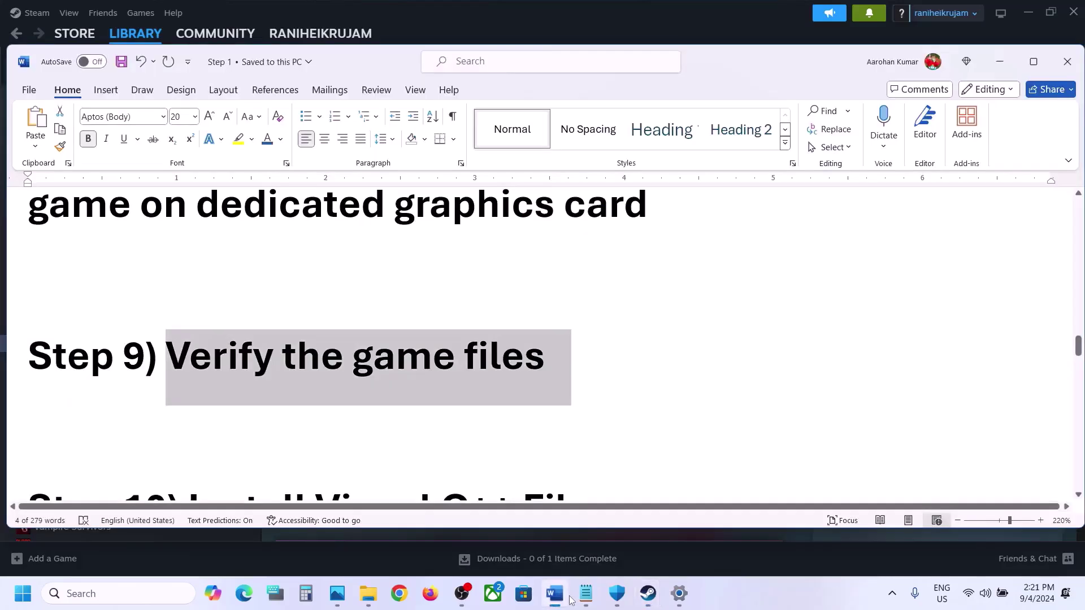
{"action": "scroll", "coordinate": [452, 394], "scroll_direction": "down", "scroll_amount": 3}
{"action": "scroll", "coordinate": [411, 397], "scroll_direction": "down", "scroll_amount": 2}
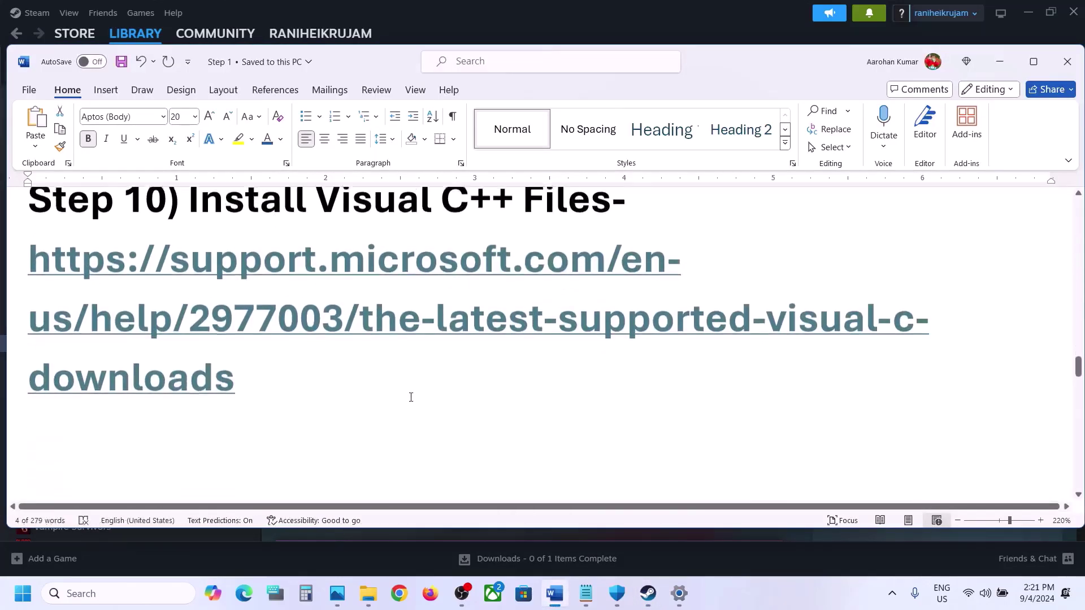
{"action": "left_click_drag", "start_coordinate": [267, 360], "coordinate": [29, 273]}
{"action": "key", "text": "ctrl+c"}
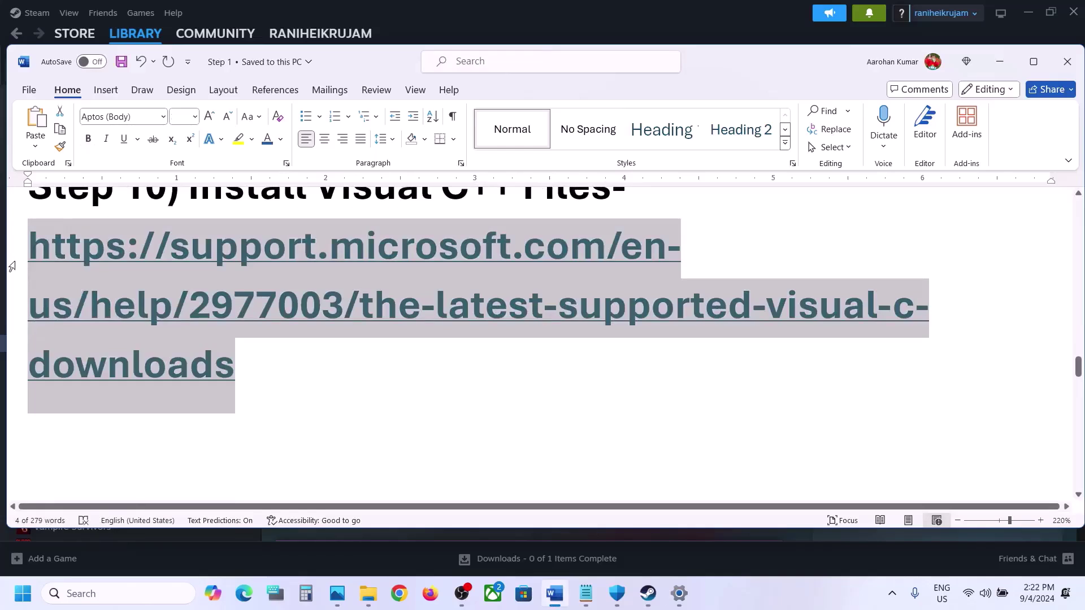
{"action": "left_click", "coordinate": [399, 593]}
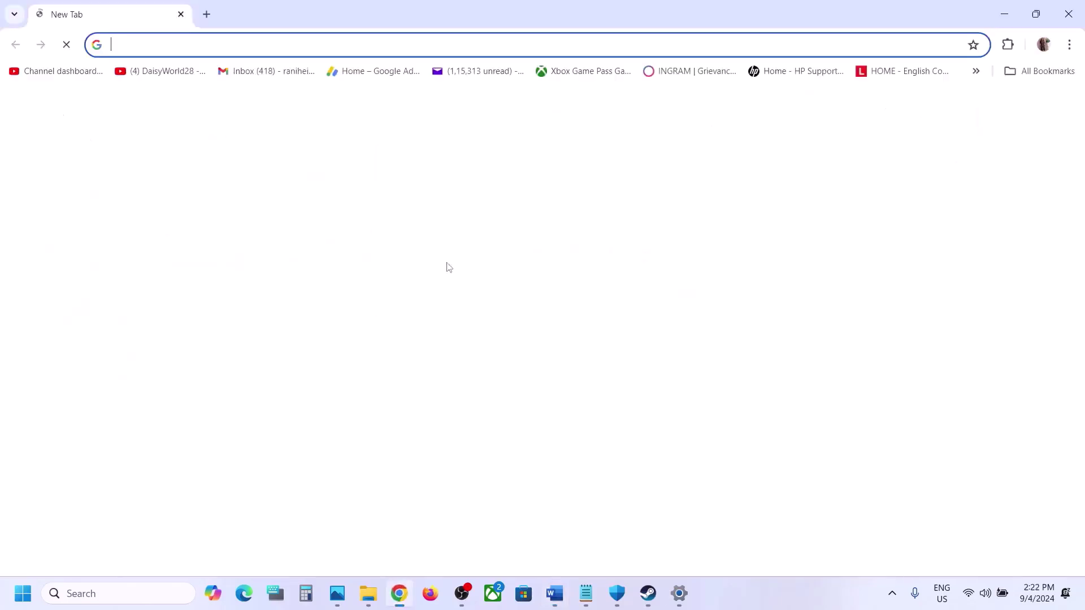
{"action": "key", "text": "ctrl+v"}
{"action": "key", "text": "Return"}
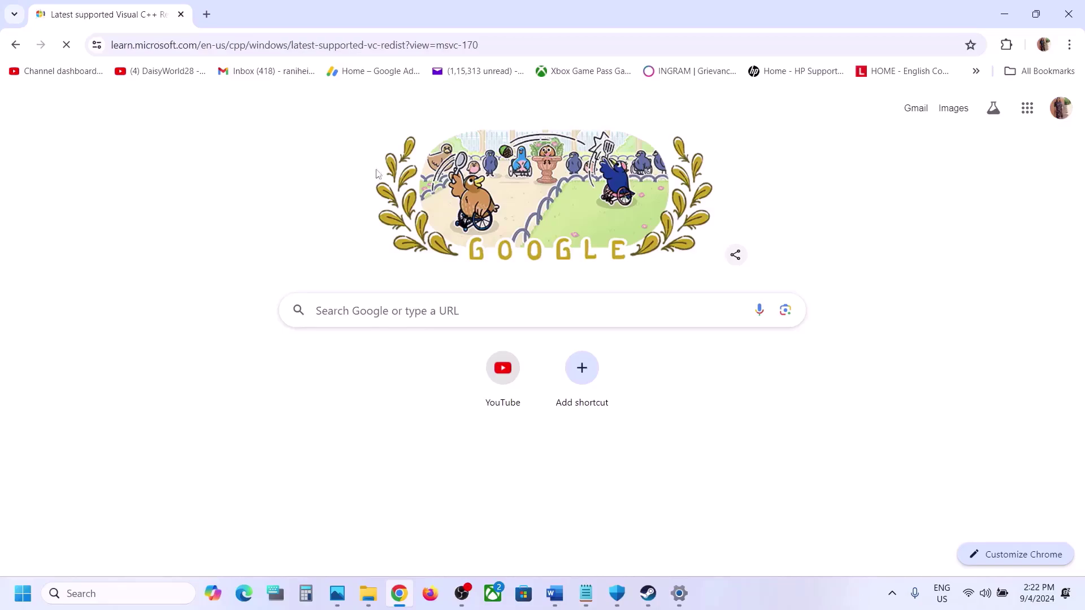
Step: Find the latest Visual C++ Redistributable table under Visual Studio 2015, 2017, 2019, and 2022 and download the X86 installer
{"action": "scroll", "coordinate": [607, 347], "scroll_direction": "down", "scroll_amount": 3}
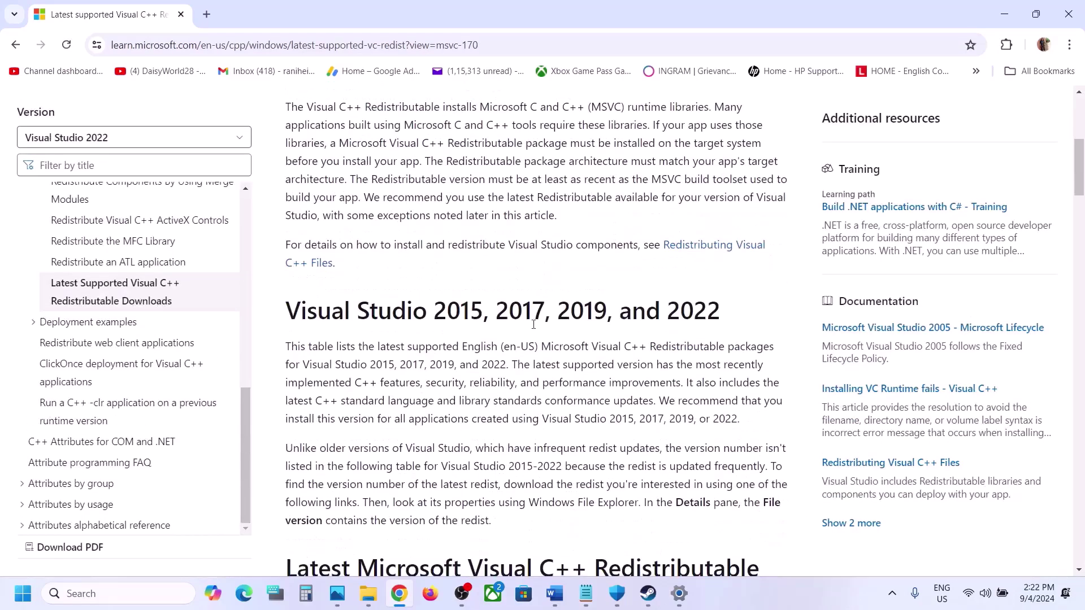
{"action": "left_click_drag", "start_coordinate": [375, 313], "coordinate": [678, 311]}
{"action": "scroll", "coordinate": [677, 309], "scroll_direction": "down", "scroll_amount": 5}
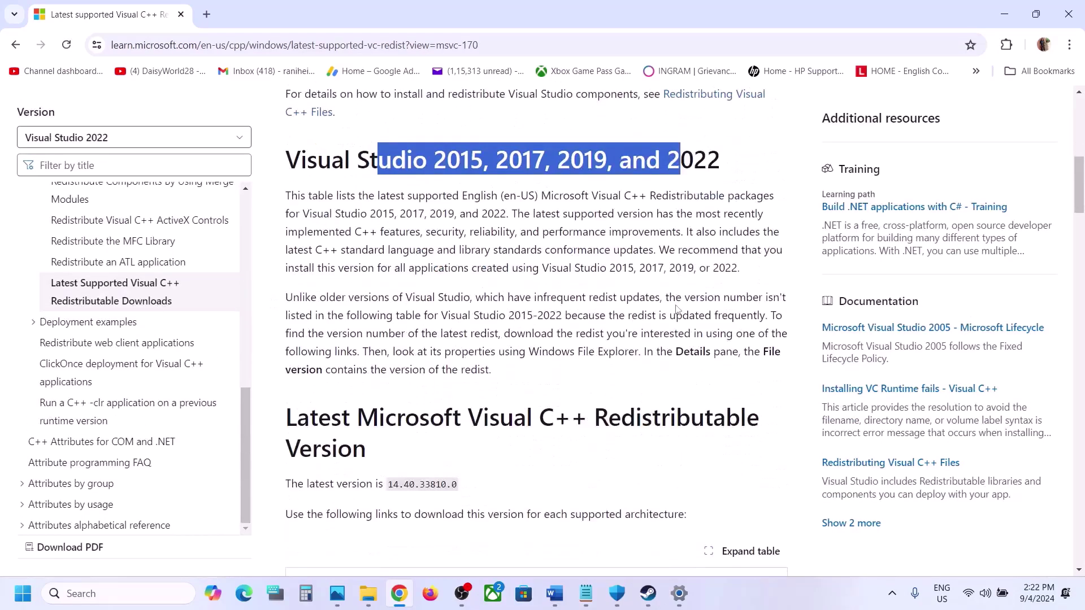
{"action": "scroll", "coordinate": [677, 309], "scroll_direction": "down", "scroll_amount": 2}
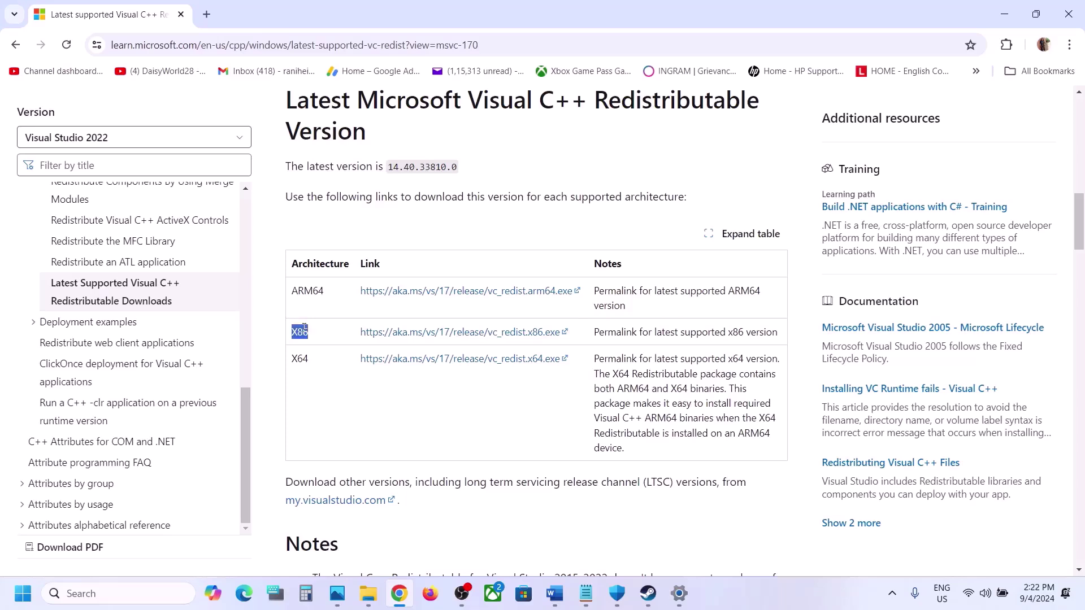
{"action": "left_click_drag", "start_coordinate": [304, 327], "coordinate": [305, 356]}
{"action": "double_click", "coordinate": [305, 356]}
{"action": "left_click", "coordinate": [438, 333]}
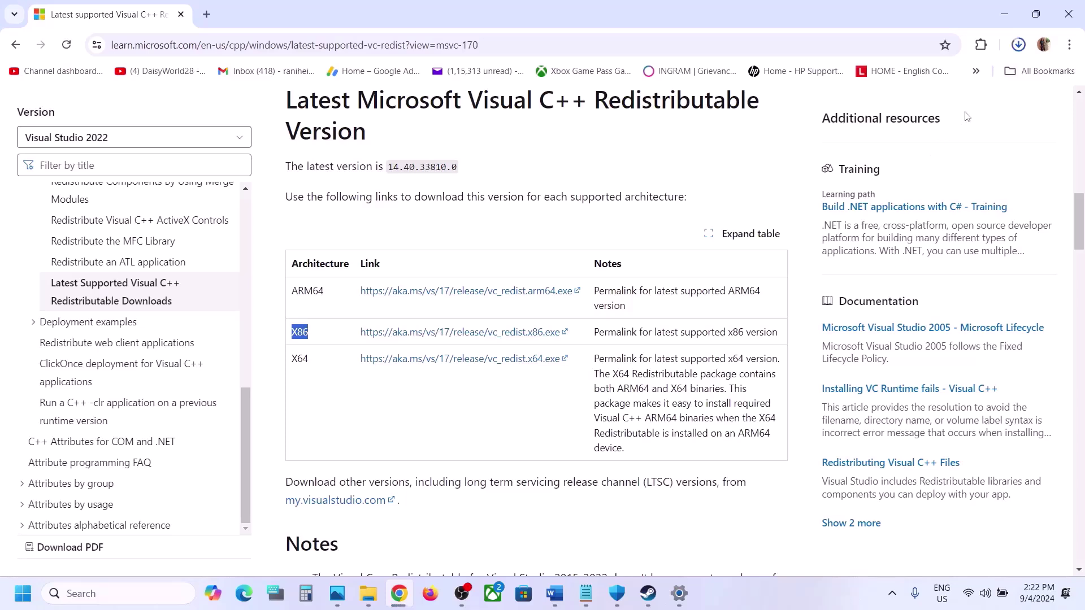
Step: Run the downloaded x86 redistributable installer and try to repair the existing installation
{"action": "left_click", "coordinate": [969, 90]}
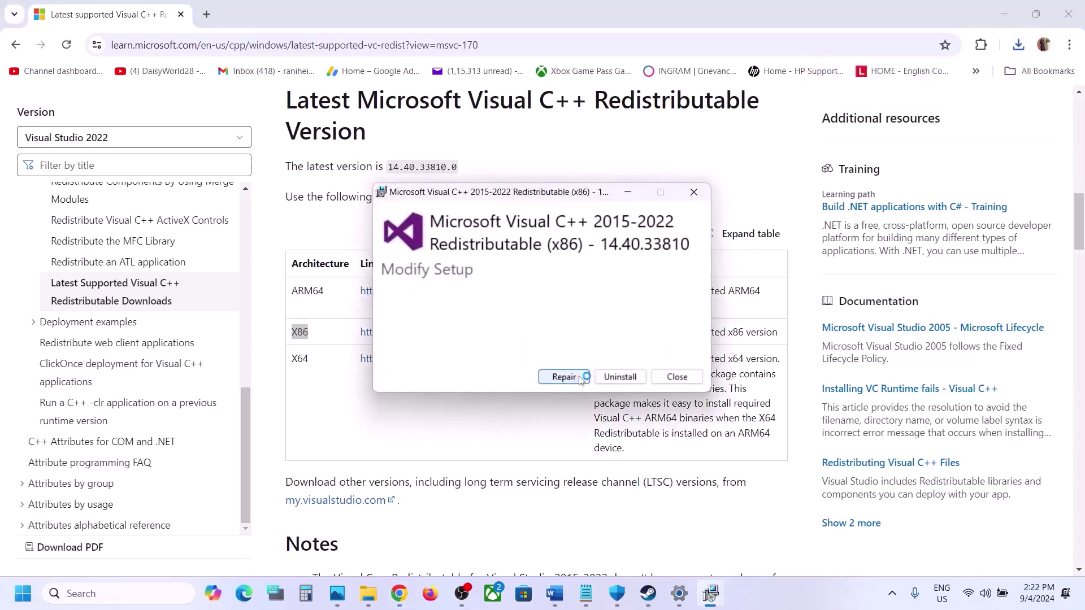
{"action": "left_click", "coordinate": [580, 378]}
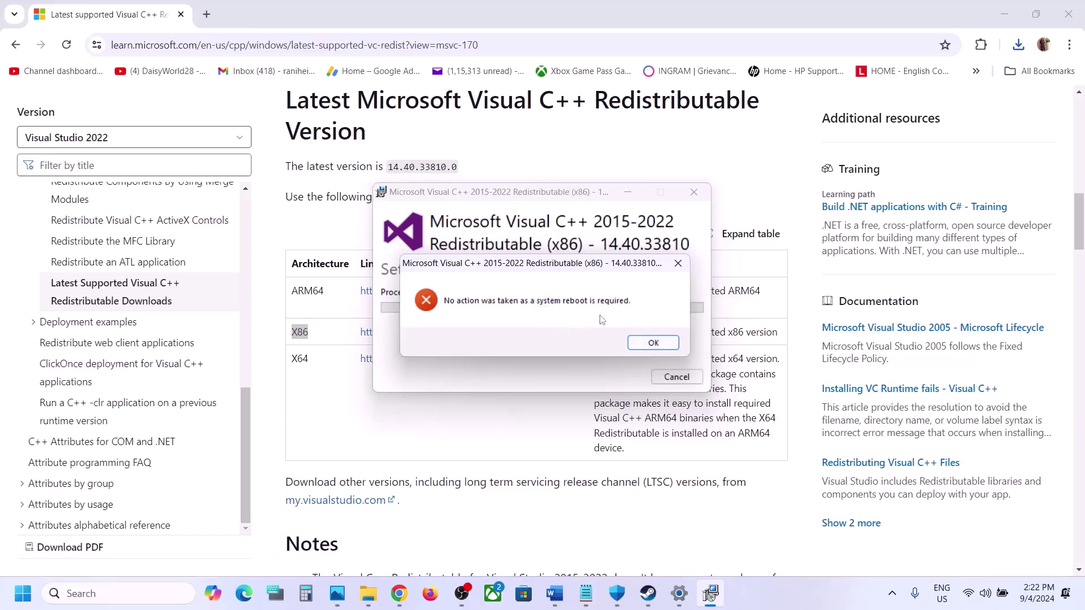
{"action": "left_click", "coordinate": [653, 343]}
Step: Download the X64 redistributable, run its installer and try to repair the existing installation
{"action": "left_click", "coordinate": [383, 416]}
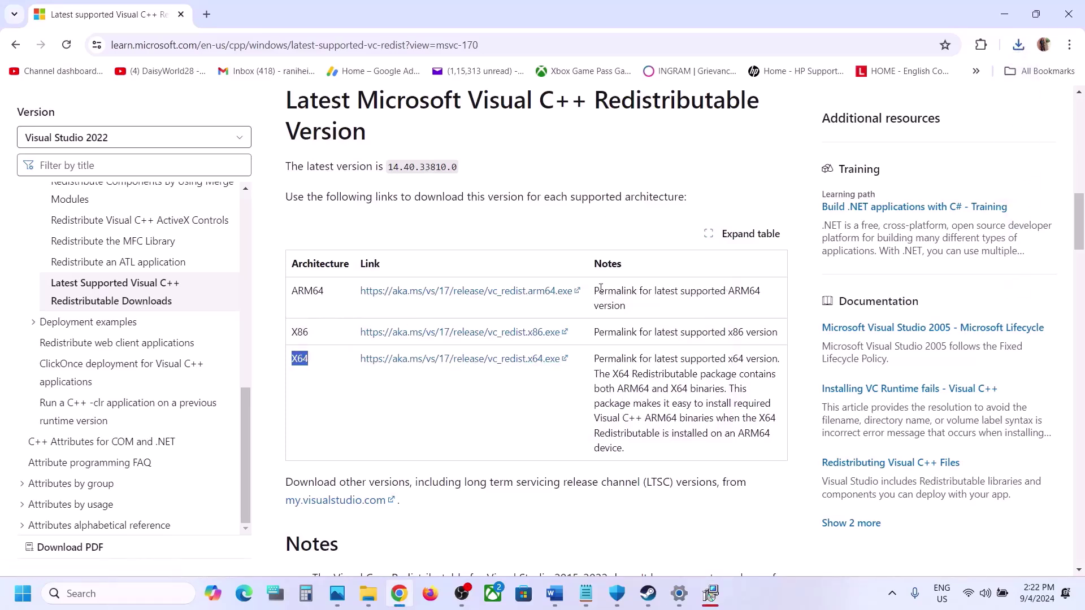
{"action": "left_click", "coordinate": [524, 367]}
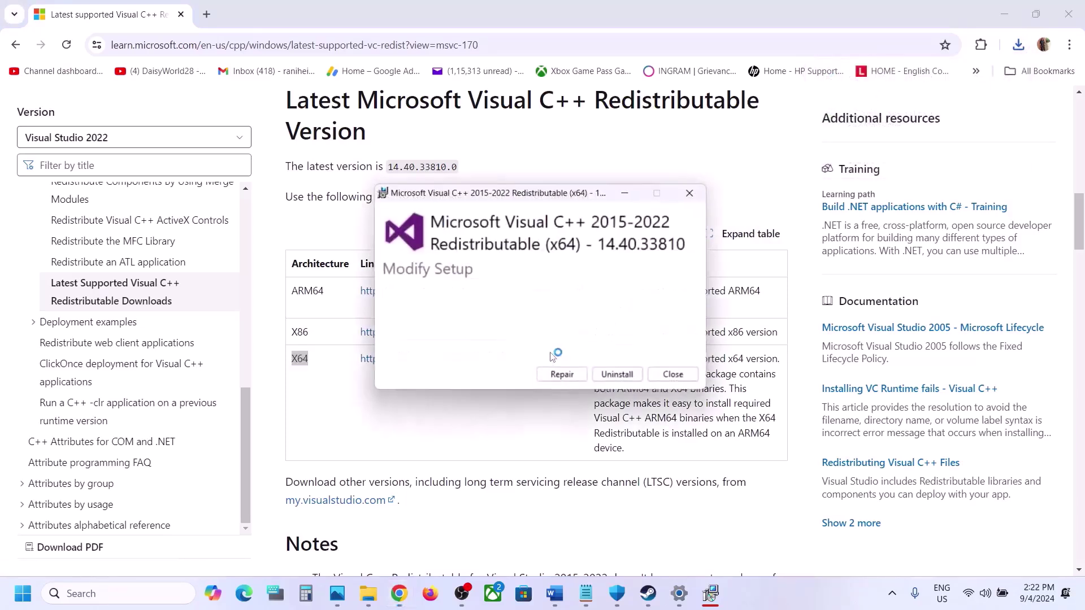
{"action": "left_click", "coordinate": [559, 375]}
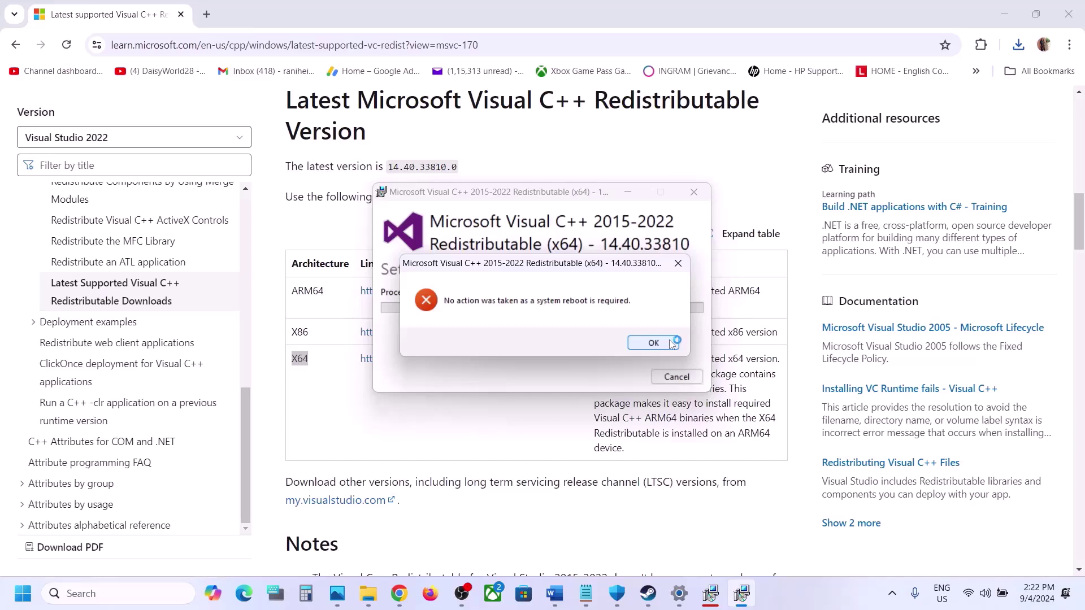
{"action": "left_click", "coordinate": [670, 344]}
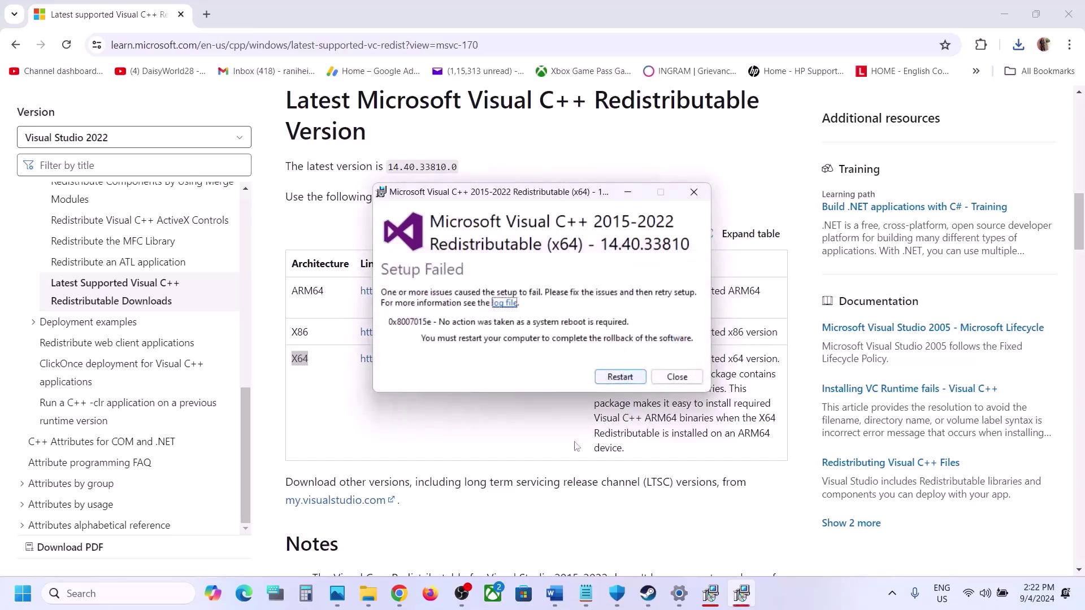
Step: Place the x86 setup window beside the x64 one and show the computer's Restart option without restarting
{"action": "left_click", "coordinate": [702, 604]}
{"action": "left_click_drag", "start_coordinate": [567, 195], "coordinate": [324, 312]}
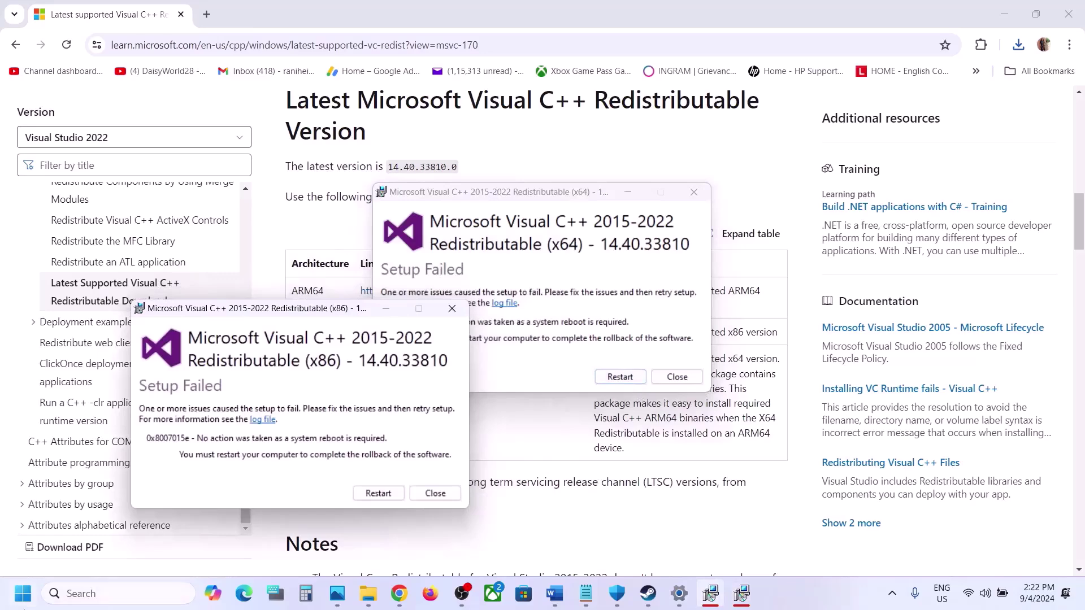
{"action": "key", "text": "super"}
{"action": "left_click", "coordinate": [417, 545]}
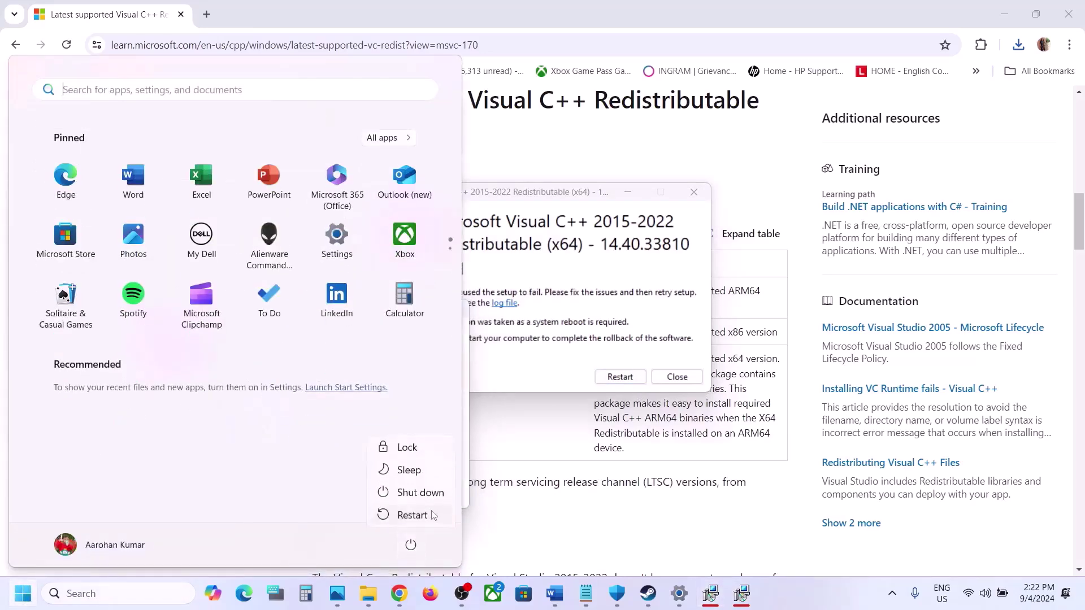
{"action": "key", "text": "Escape"}
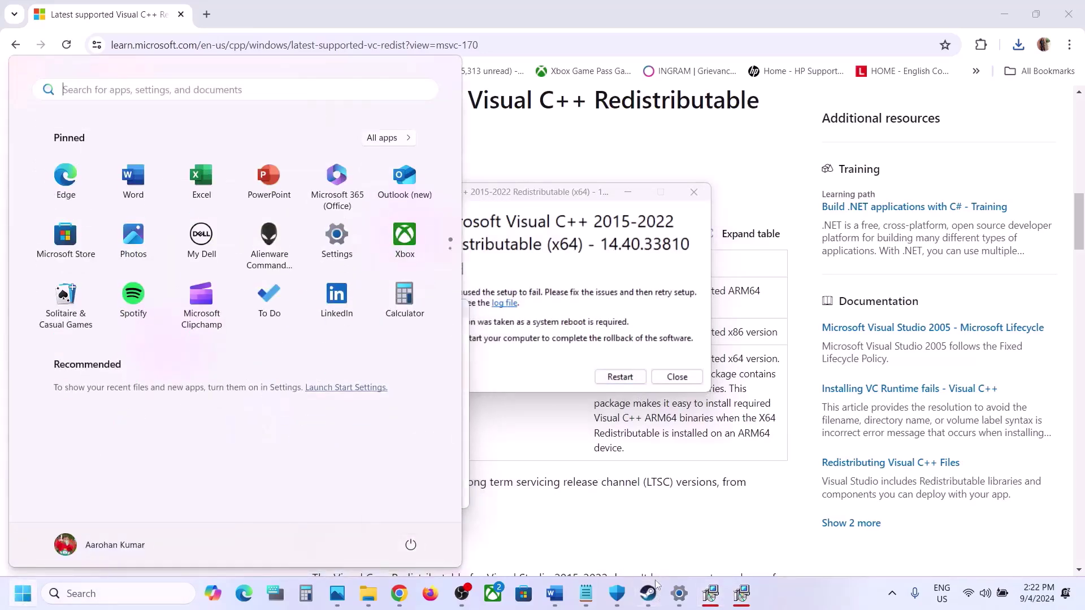
Step: Return to the Word notes and highlight "Update Windows" in Step 11
{"action": "mouse_move", "coordinate": [649, 591]}
{"action": "left_click", "coordinate": [613, 545]}
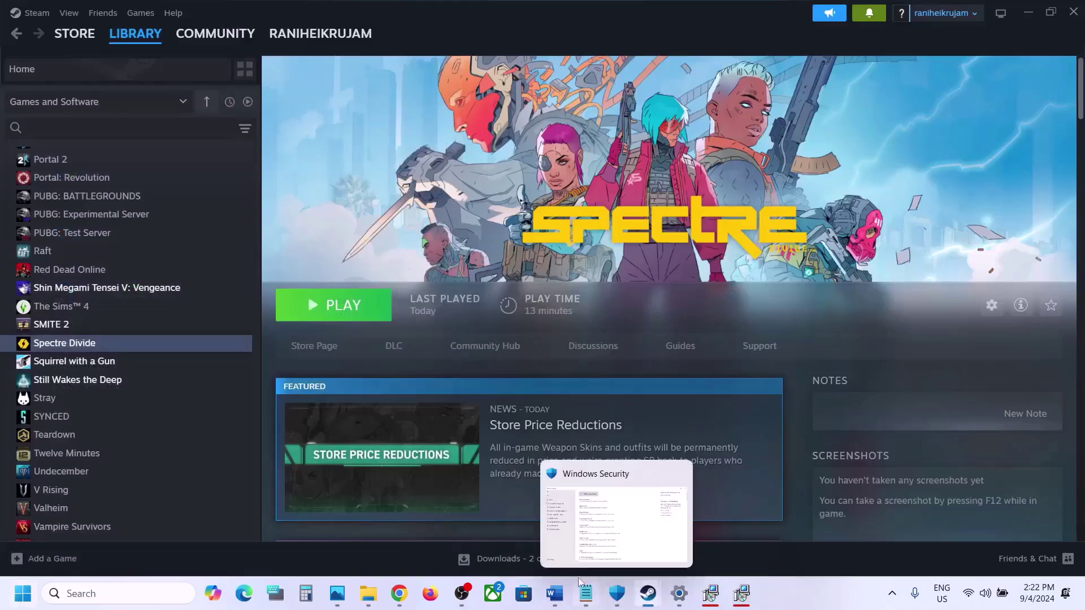
{"action": "left_click", "coordinate": [556, 602]}
{"action": "scroll", "coordinate": [455, 371], "scroll_direction": "down", "scroll_amount": 5}
{"action": "scroll", "coordinate": [455, 371], "scroll_direction": "up", "scroll_amount": 1}
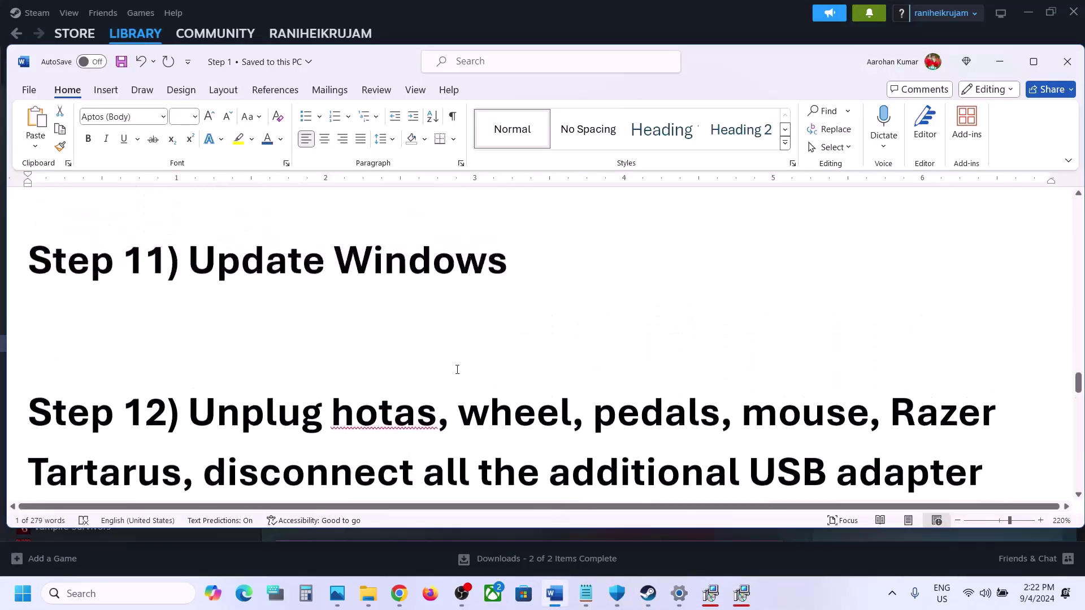
{"action": "left_click_drag", "start_coordinate": [189, 275], "coordinate": [507, 275]}
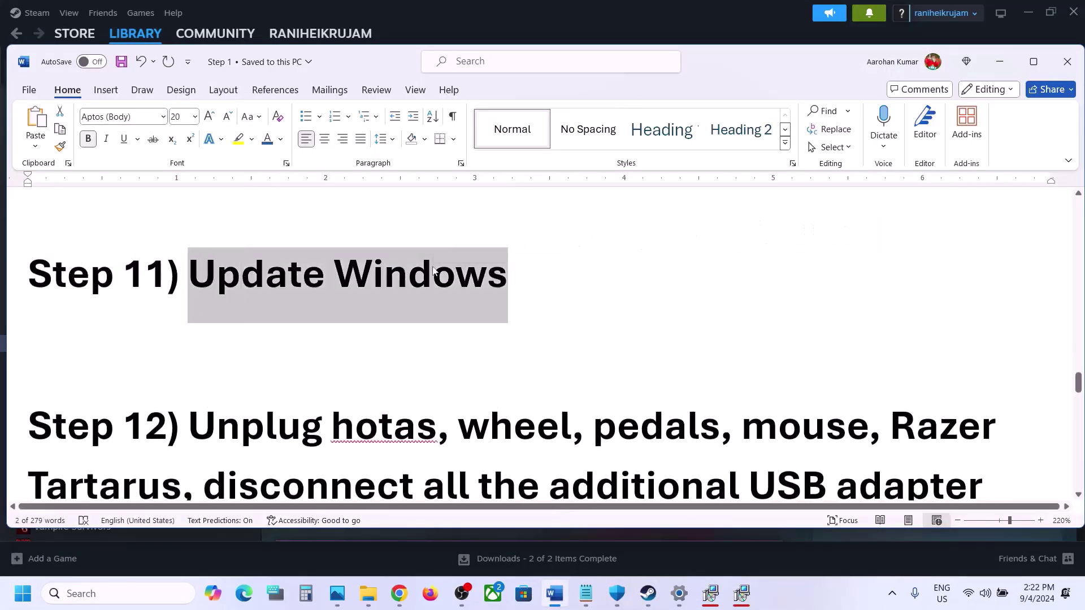
Step: Switch to Settings, open Windows Update and check for updates
{"action": "key", "text": "alt+Tab"}
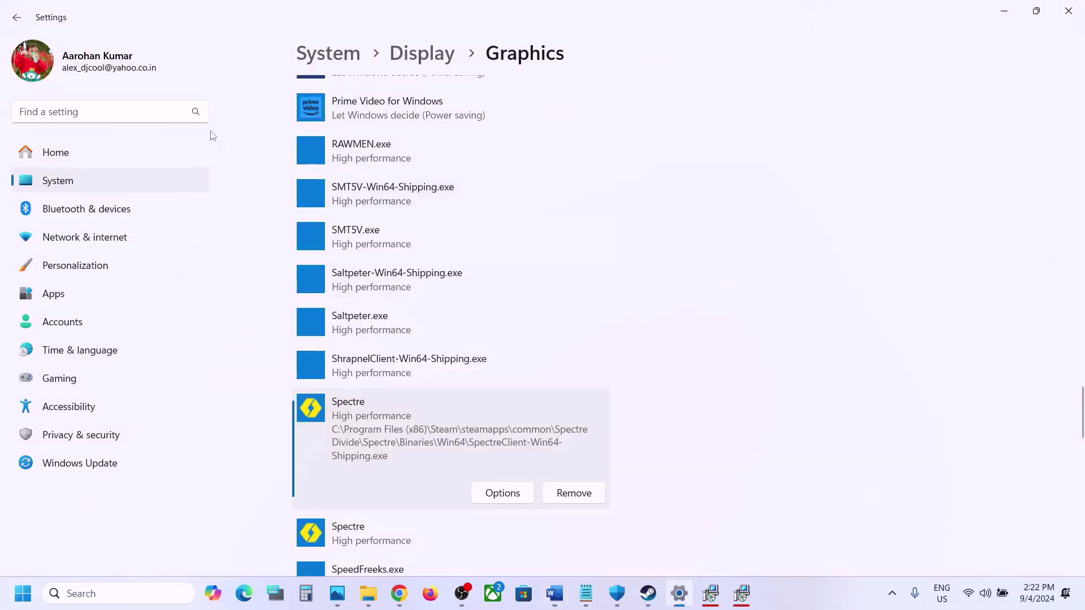
{"action": "left_click", "coordinate": [113, 461]}
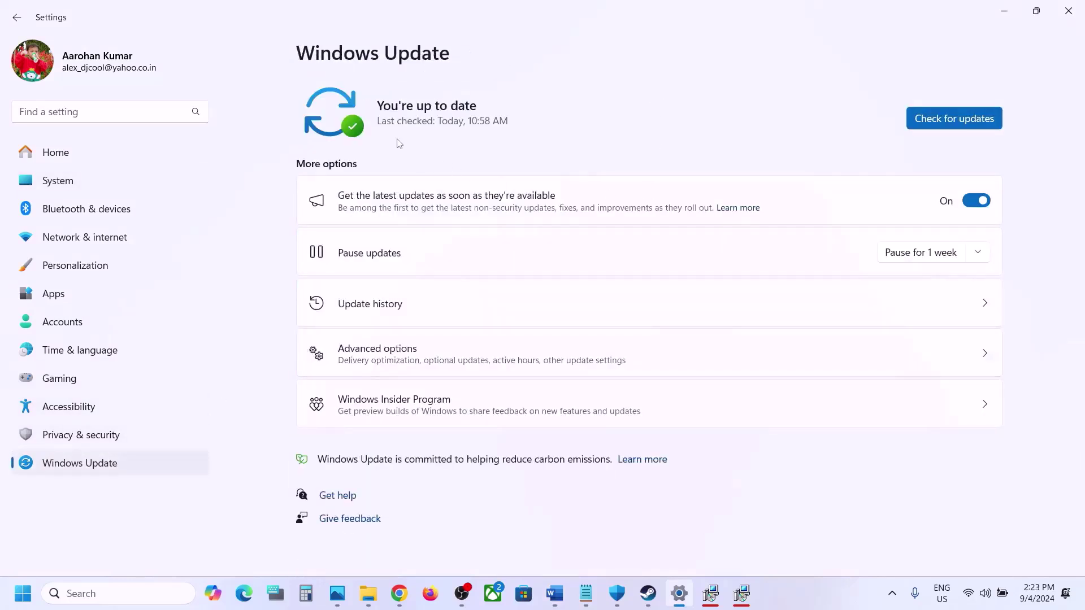
{"action": "left_click", "coordinate": [957, 116]}
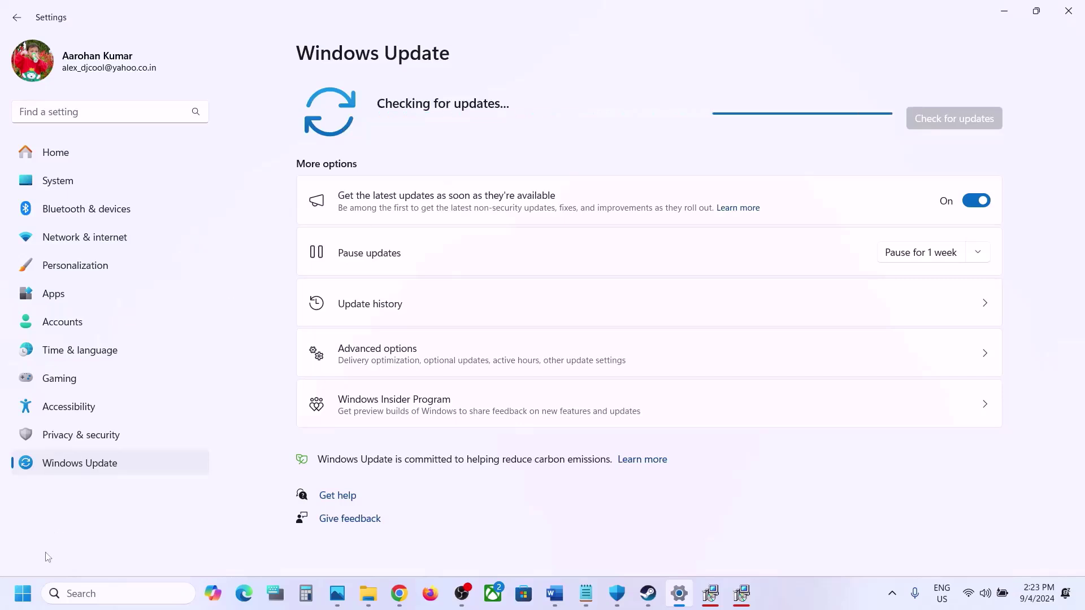
Step: Show the Windows power options and dismiss them without restarting the computer
{"action": "left_click", "coordinate": [23, 593]}
{"action": "left_click", "coordinate": [411, 545]}
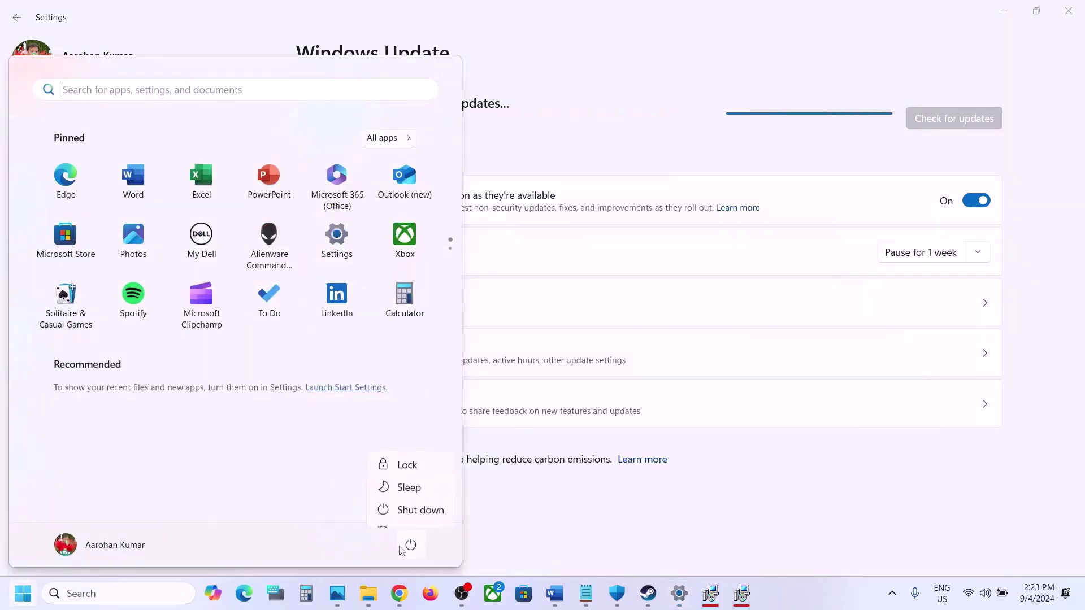
{"action": "key", "text": "Escape"}
{"action": "left_click", "coordinate": [586, 534]}
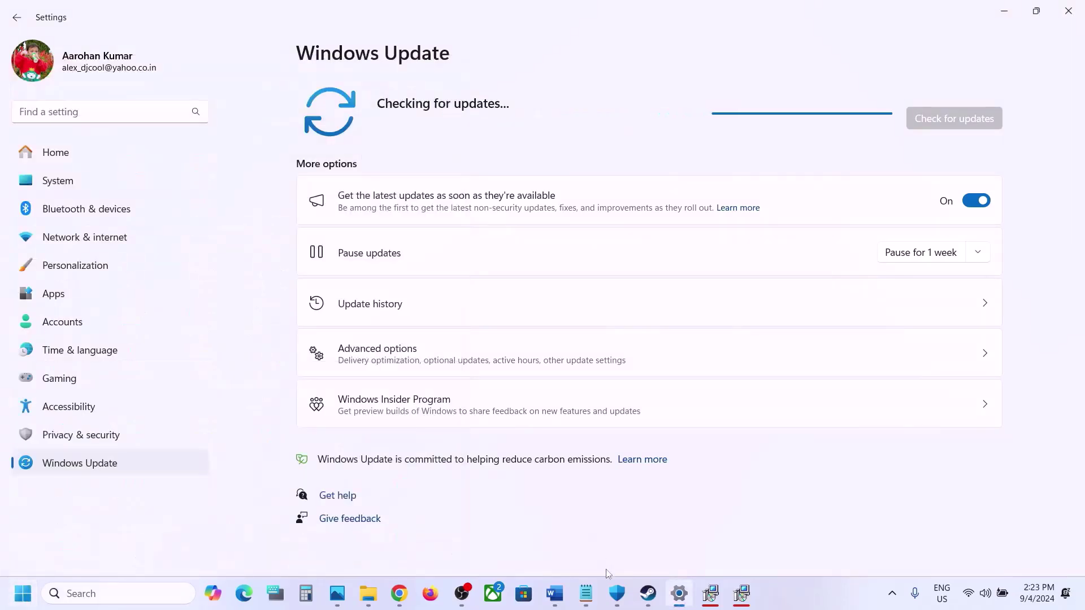
Step: In Step 12 of the Word notes, highlight the advice on unplugging peripherals, disconnecting controllers and multiple monitors, and disabling the overlay
{"action": "left_click", "coordinate": [554, 593]}
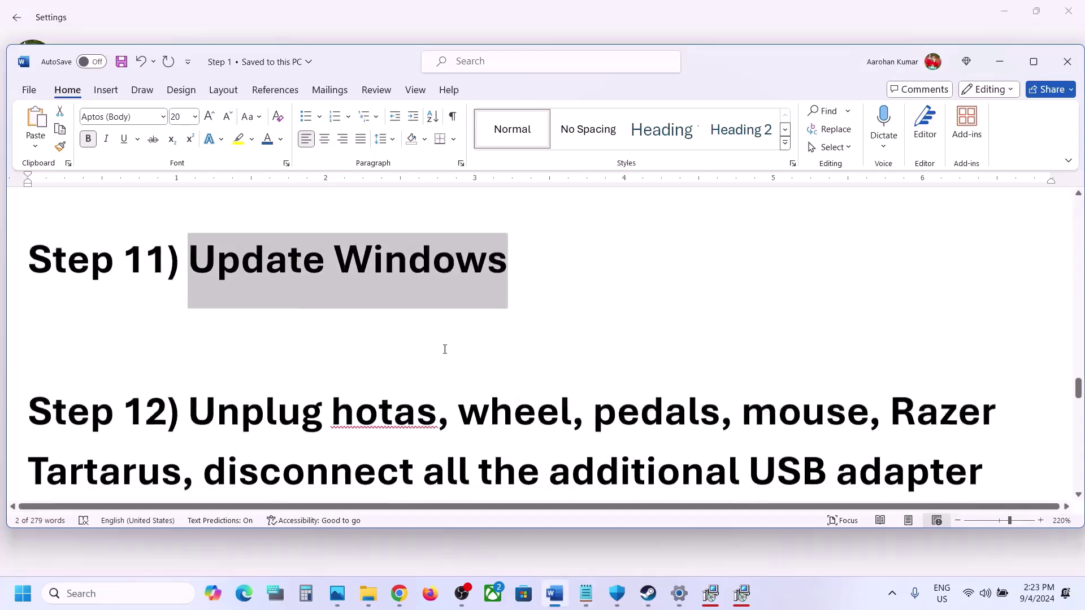
{"action": "scroll", "coordinate": [443, 346], "scroll_direction": "down", "scroll_amount": 3}
{"action": "left_click_drag", "start_coordinate": [203, 265], "coordinate": [338, 389]}
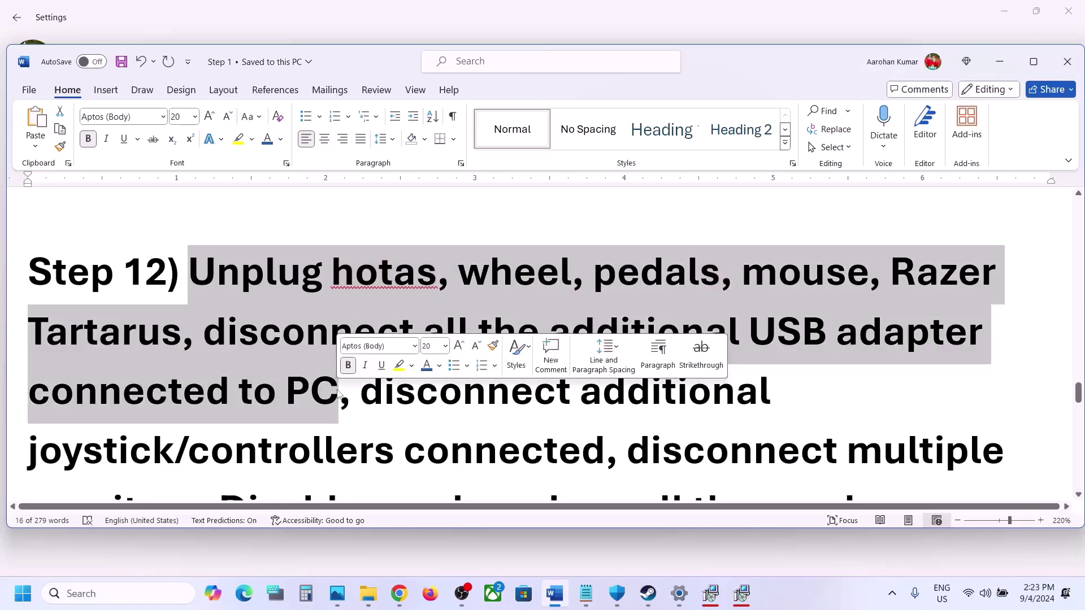
{"action": "scroll", "coordinate": [338, 390], "scroll_direction": "down", "scroll_amount": 1}
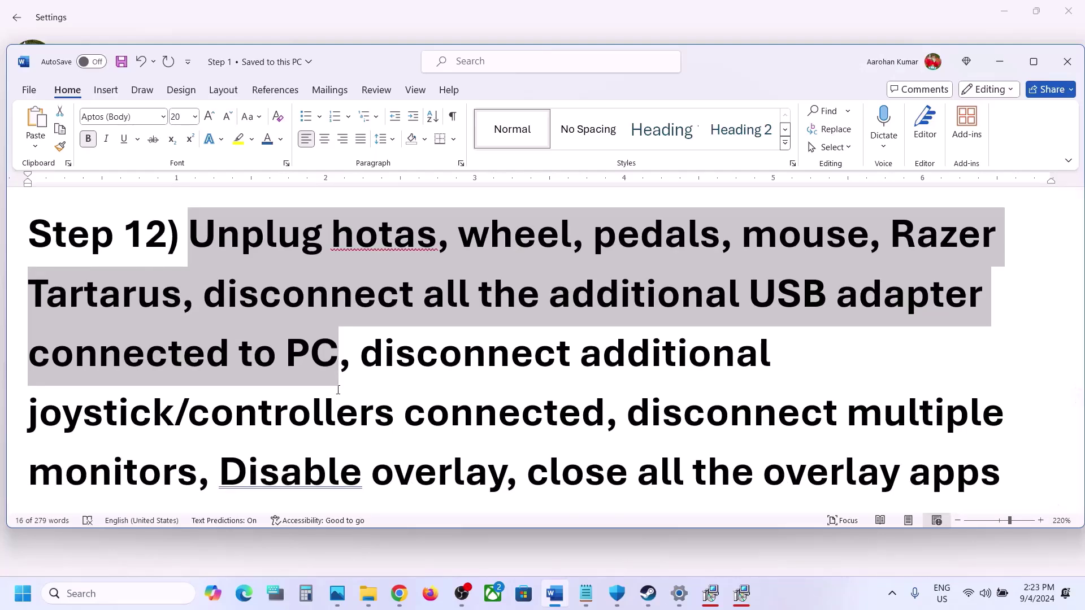
{"action": "left_click_drag", "start_coordinate": [360, 361], "coordinate": [605, 415]}
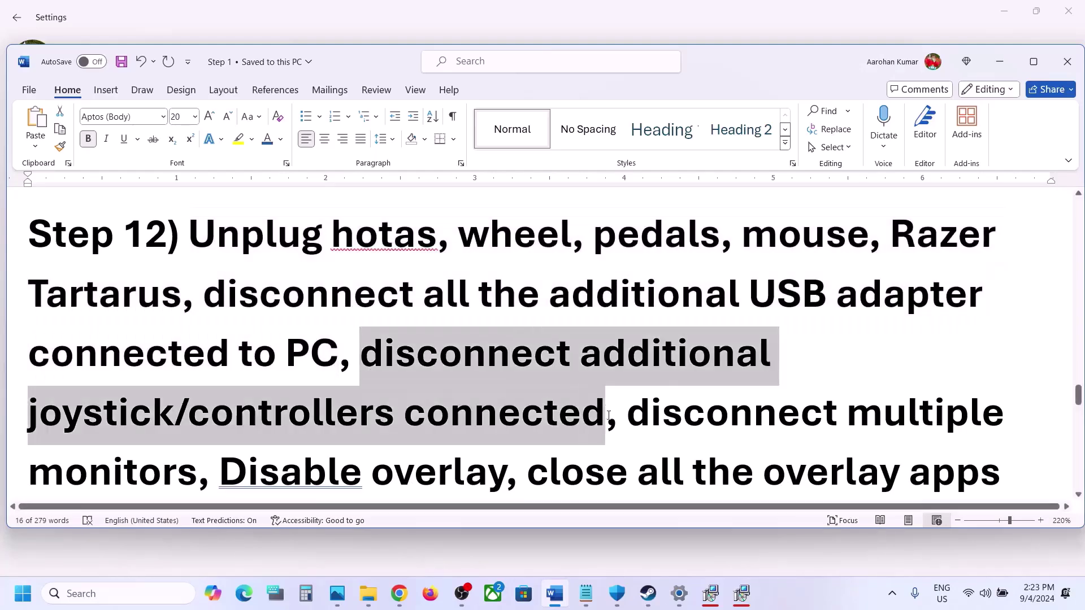
{"action": "scroll", "coordinate": [678, 306], "scroll_direction": "down", "scroll_amount": 3}
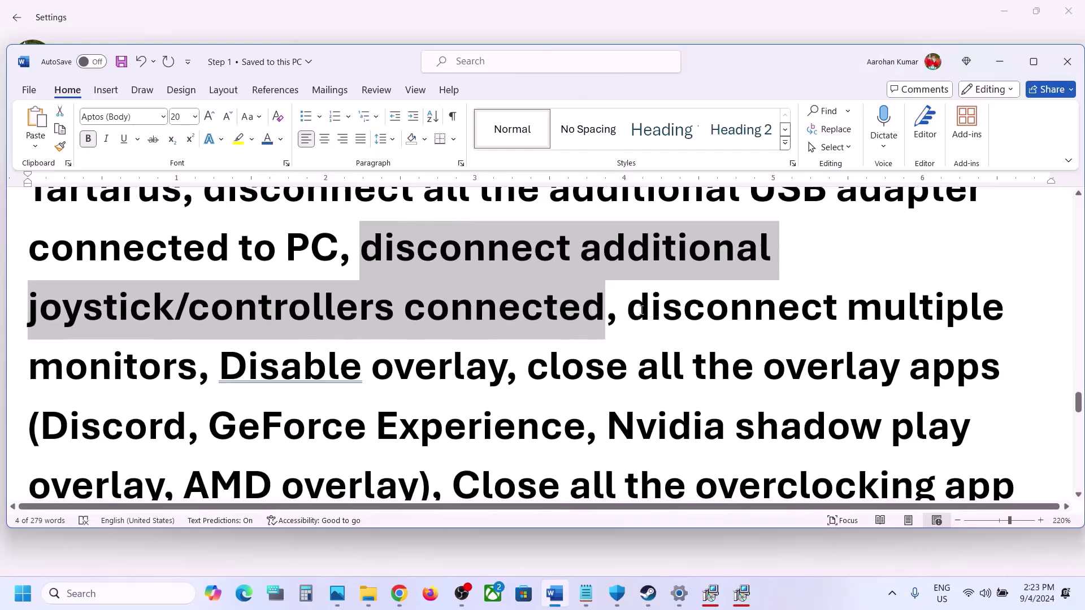
{"action": "left_click_drag", "start_coordinate": [644, 309], "coordinate": [175, 370]}
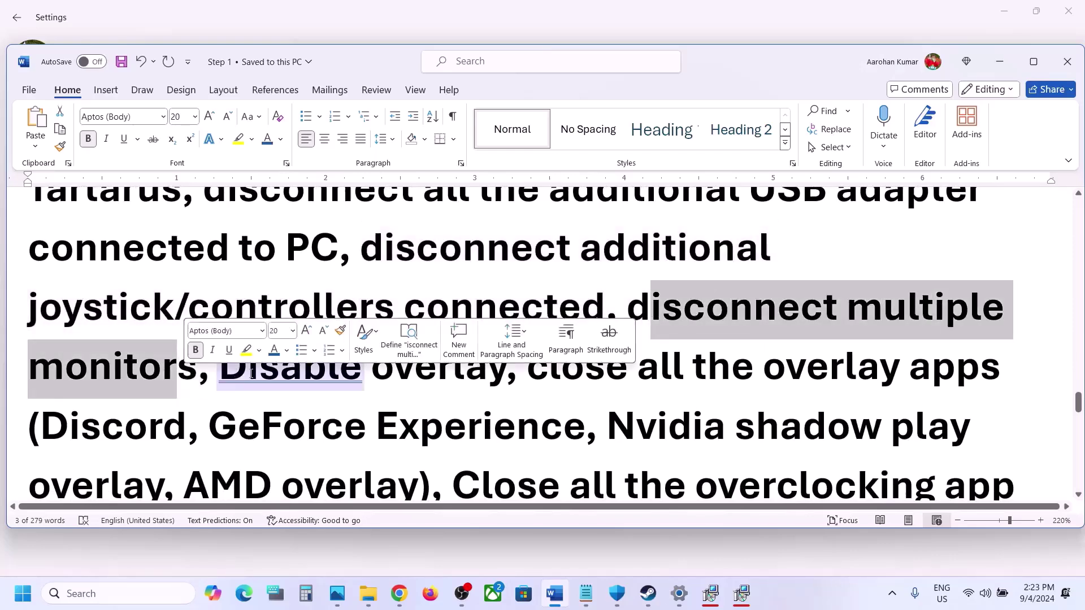
{"action": "left_click_drag", "start_coordinate": [251, 374], "coordinate": [497, 372]}
Step: Switch to Steam and check the in-game Steam Overlay setting in Spectre Divide's general properties
{"action": "left_click", "coordinate": [647, 593]}
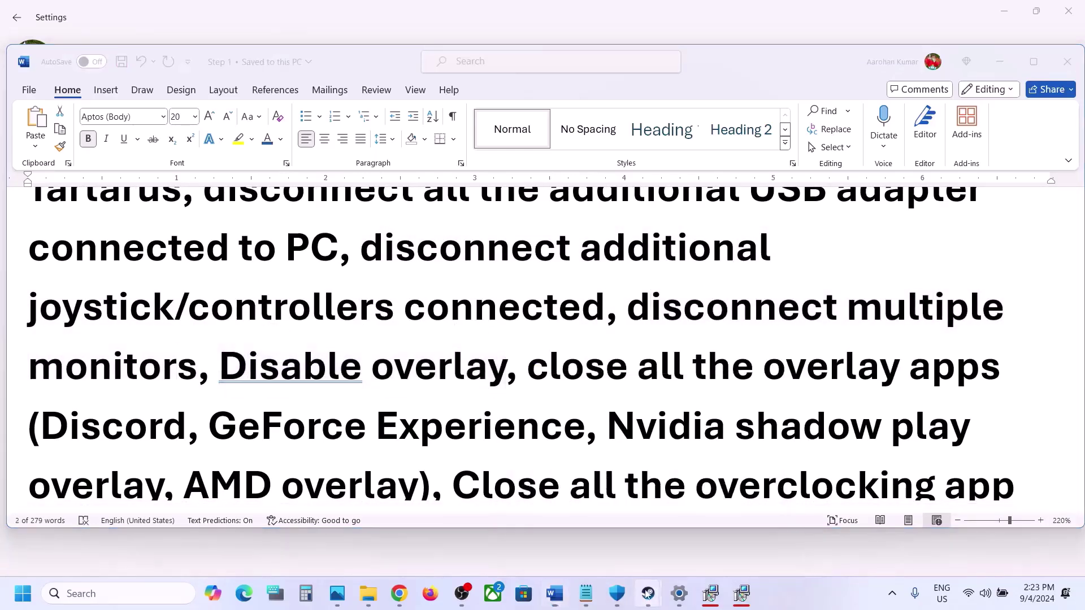
{"action": "left_click", "coordinate": [611, 530]}
{"action": "right_click", "coordinate": [134, 344]}
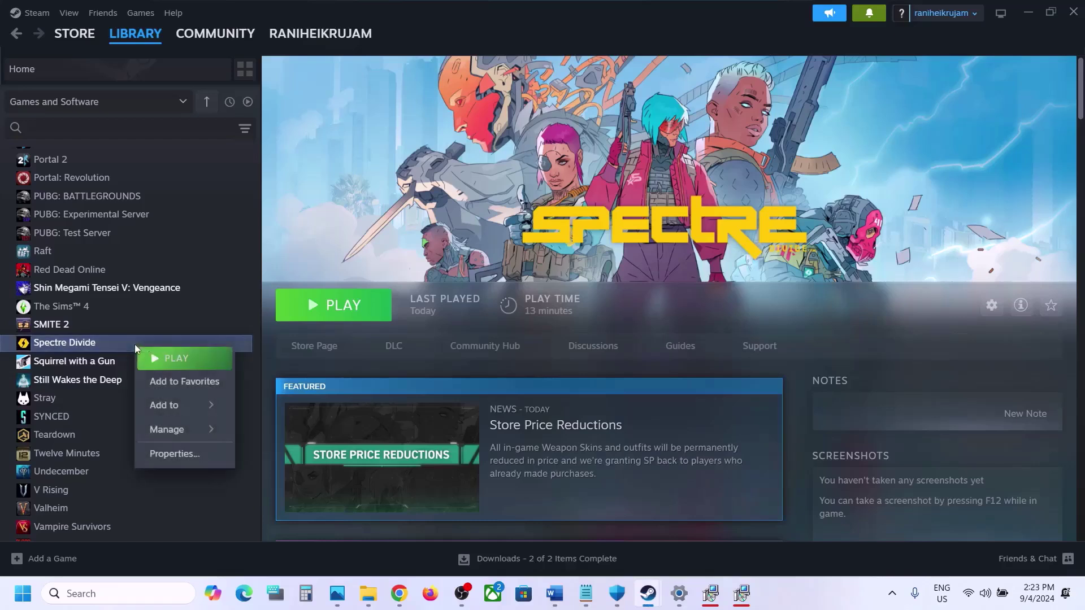
{"action": "left_click", "coordinate": [185, 458]}
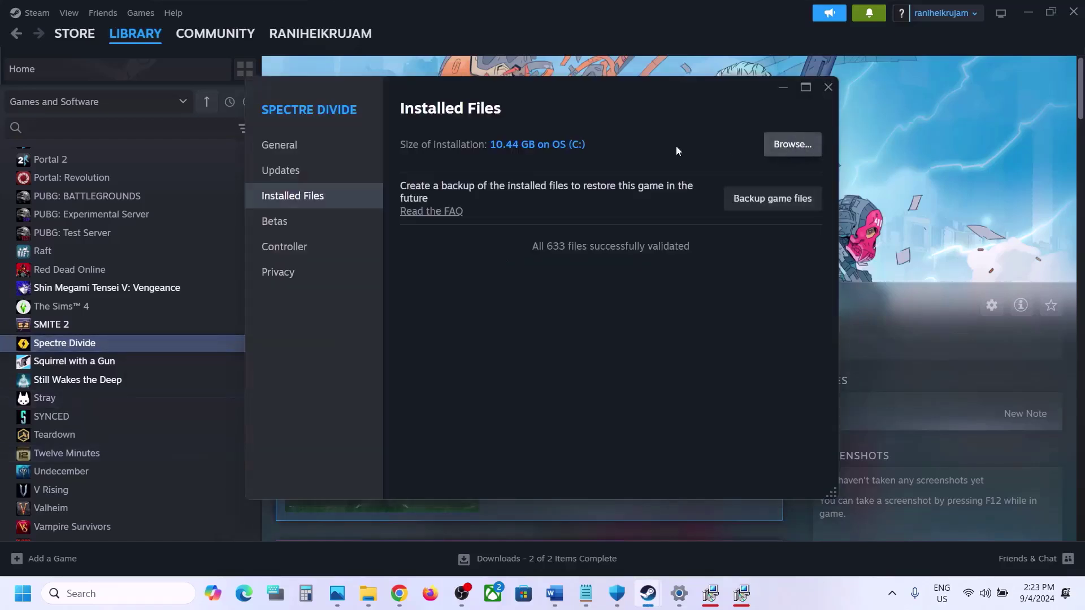
{"action": "left_click", "coordinate": [300, 148]}
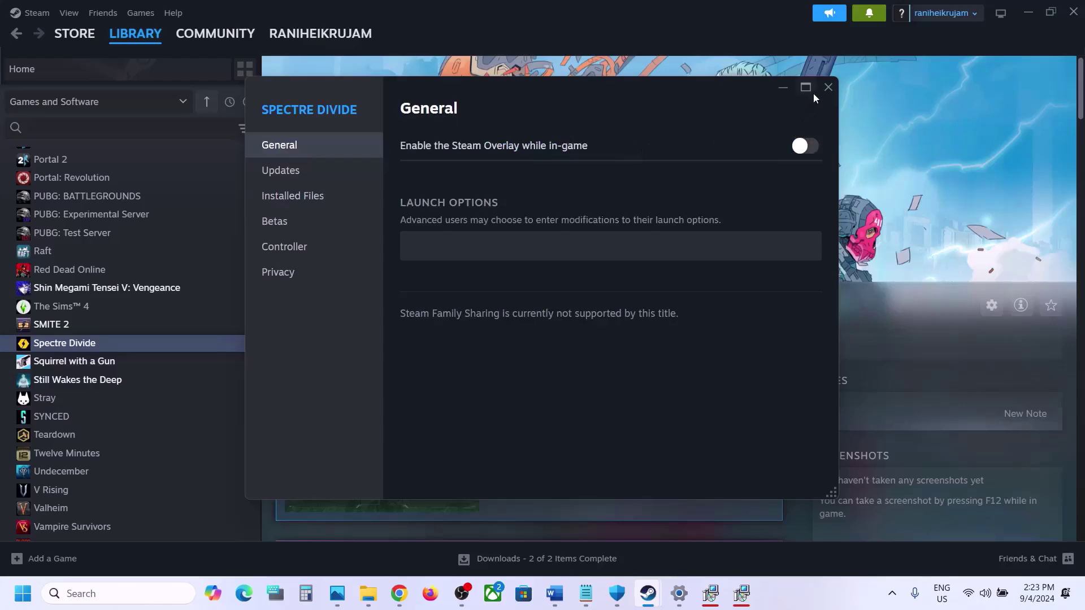
{"action": "left_click", "coordinate": [827, 88]}
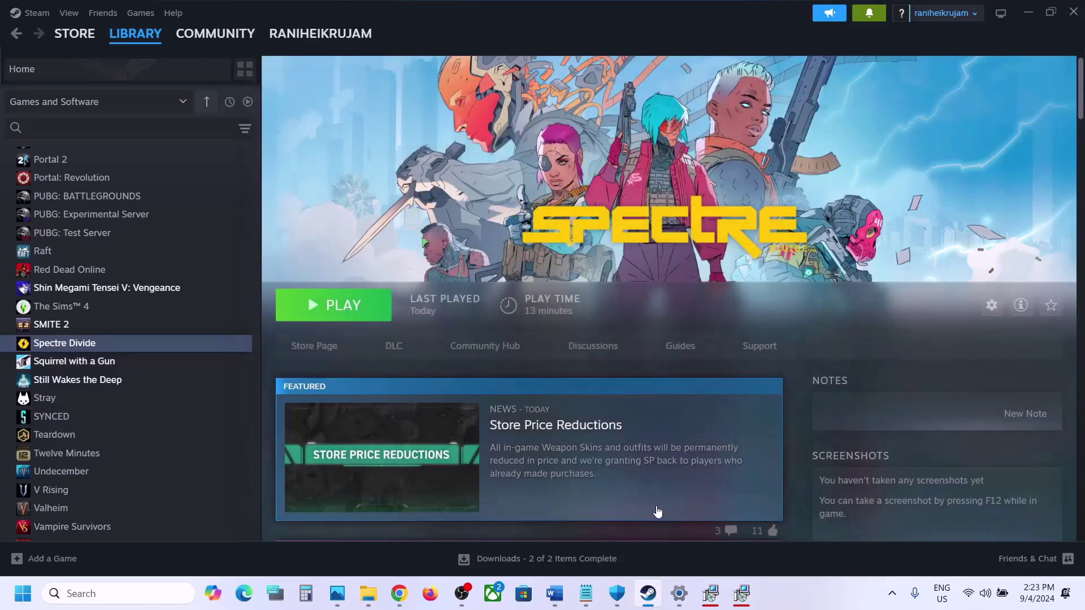
Step: Return to the Word notes and highlight the Step 12 advice to close all overlay apps, from Discord to AMD overlay
{"action": "left_click", "coordinate": [563, 587]}
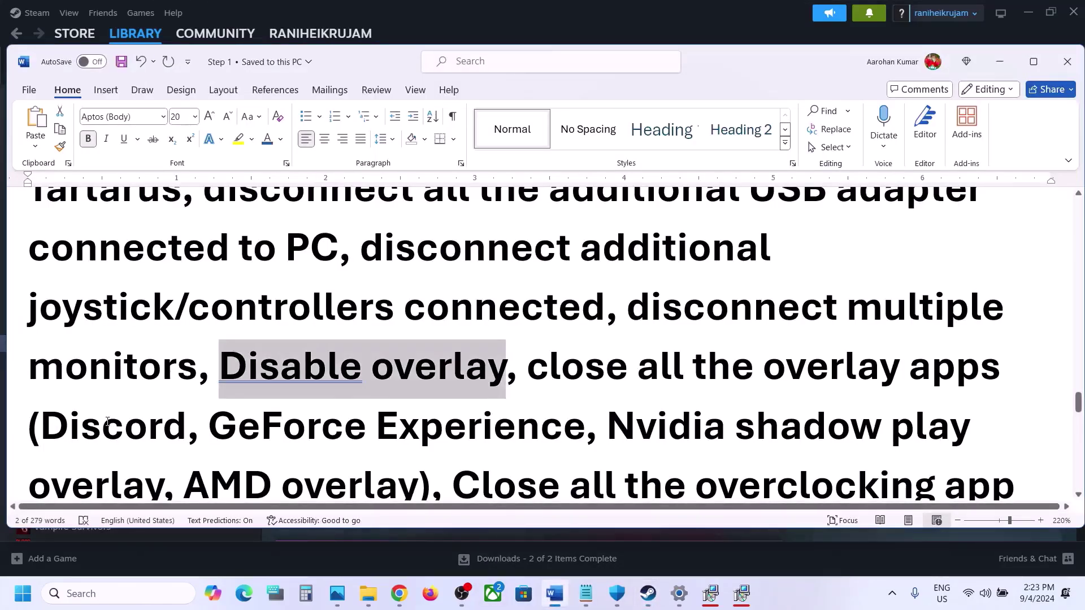
{"action": "left_click_drag", "start_coordinate": [108, 421], "coordinate": [146, 427]}
{"action": "left_click_drag", "start_coordinate": [234, 428], "coordinate": [542, 431]}
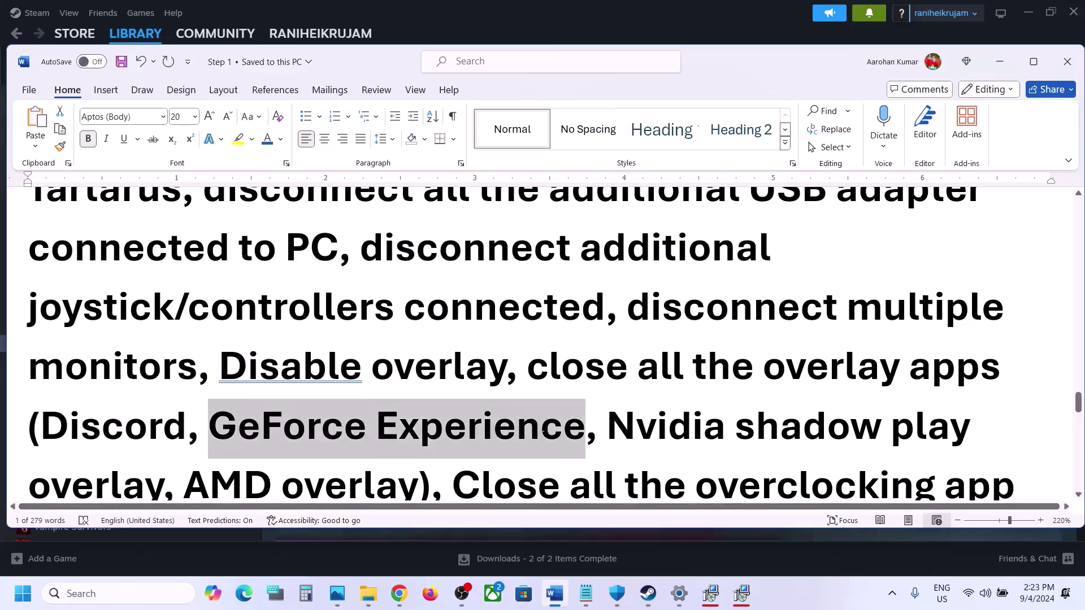
{"action": "left_click_drag", "start_coordinate": [528, 370], "coordinate": [415, 446]}
{"action": "scroll", "coordinate": [421, 451], "scroll_direction": "down", "scroll_amount": 3}
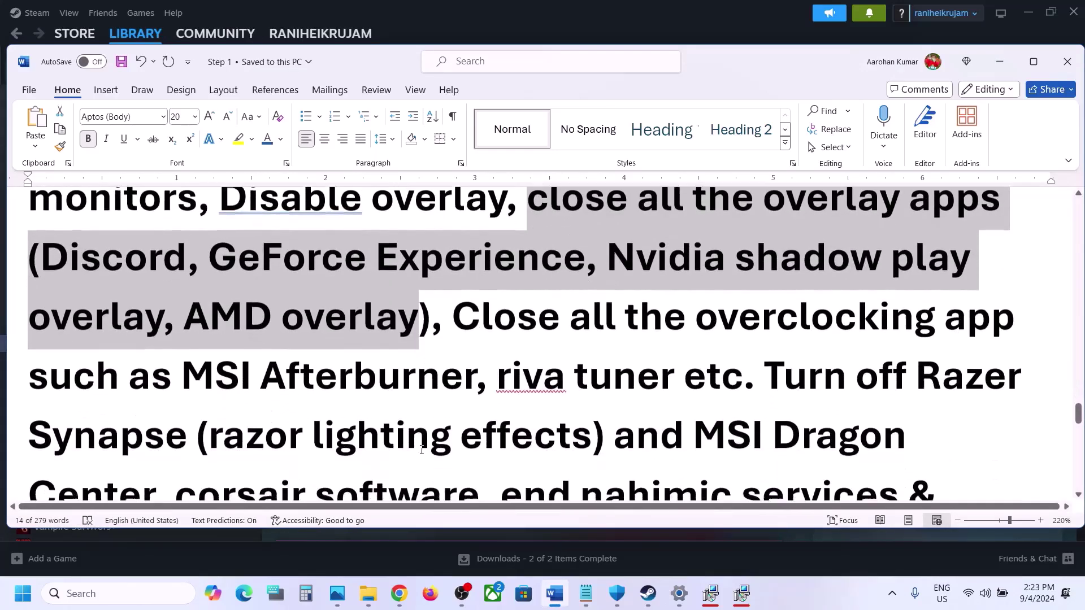
Step: In Step 12 of the Word notes, highlight the advice to close all overclocking apps
{"action": "left_click_drag", "start_coordinate": [457, 311], "coordinate": [678, 378]}
{"action": "left_click", "coordinate": [678, 377]}
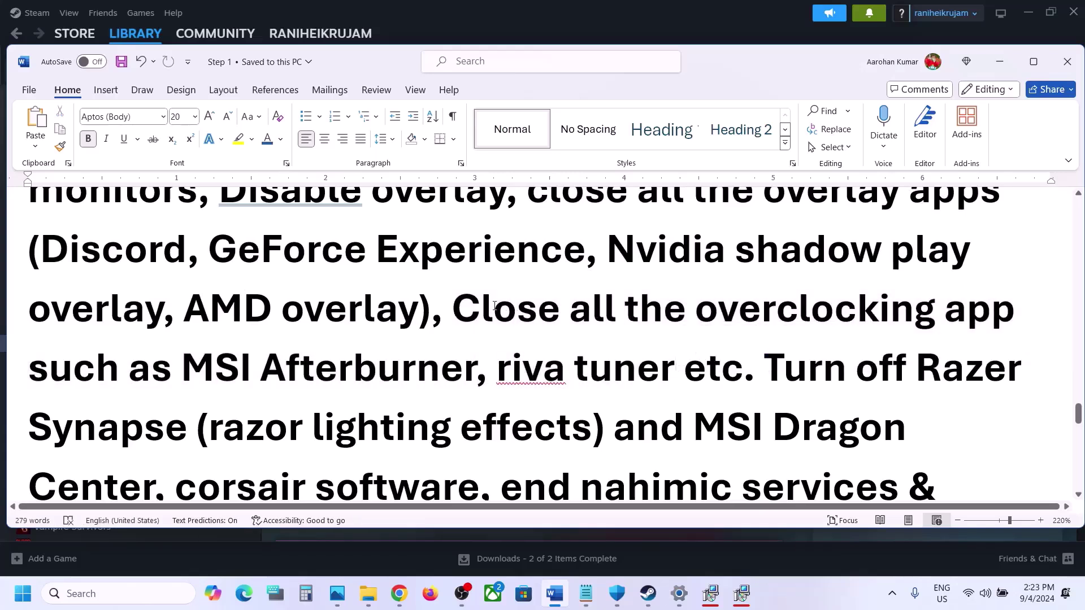
{"action": "left_click_drag", "start_coordinate": [495, 306], "coordinate": [947, 341]}
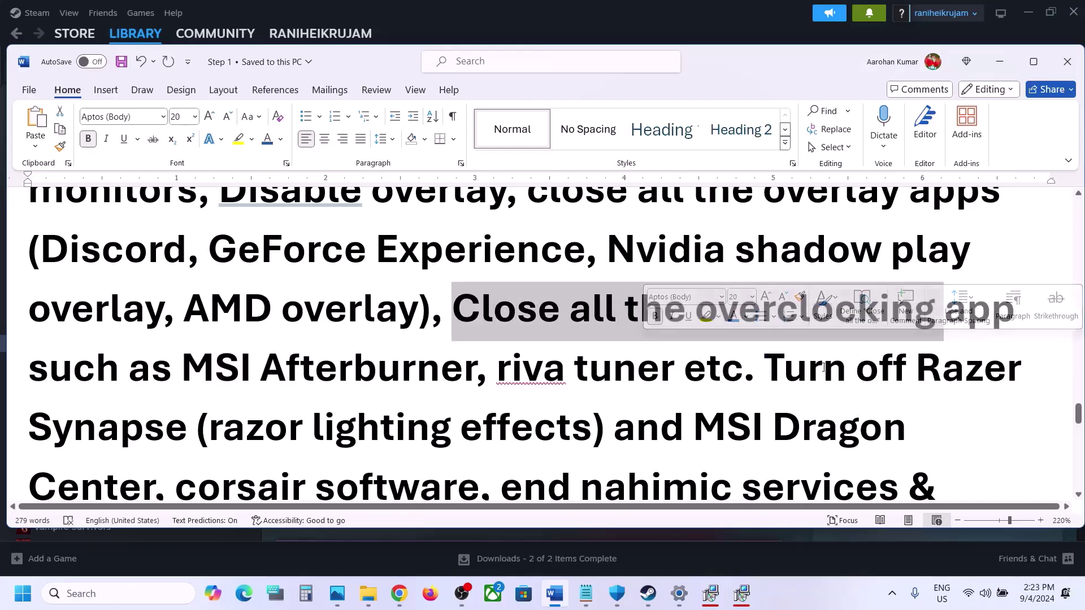
{"action": "scroll", "coordinate": [775, 253], "scroll_direction": "down", "scroll_amount": 2}
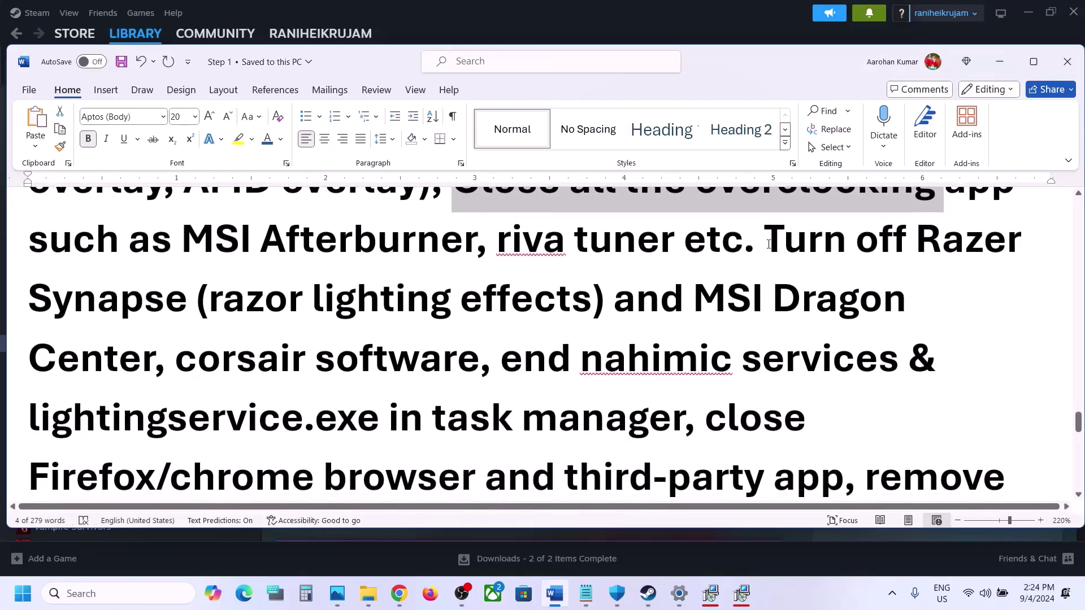
Step: Highlight the remaining Step 12 advice, from turning off Razer Synapse through closing browsers and third-party apps to removing the undervolt
{"action": "left_click_drag", "start_coordinate": [765, 245], "coordinate": [664, 419]}
{"action": "scroll", "coordinate": [662, 413], "scroll_direction": "down", "scroll_amount": 1}
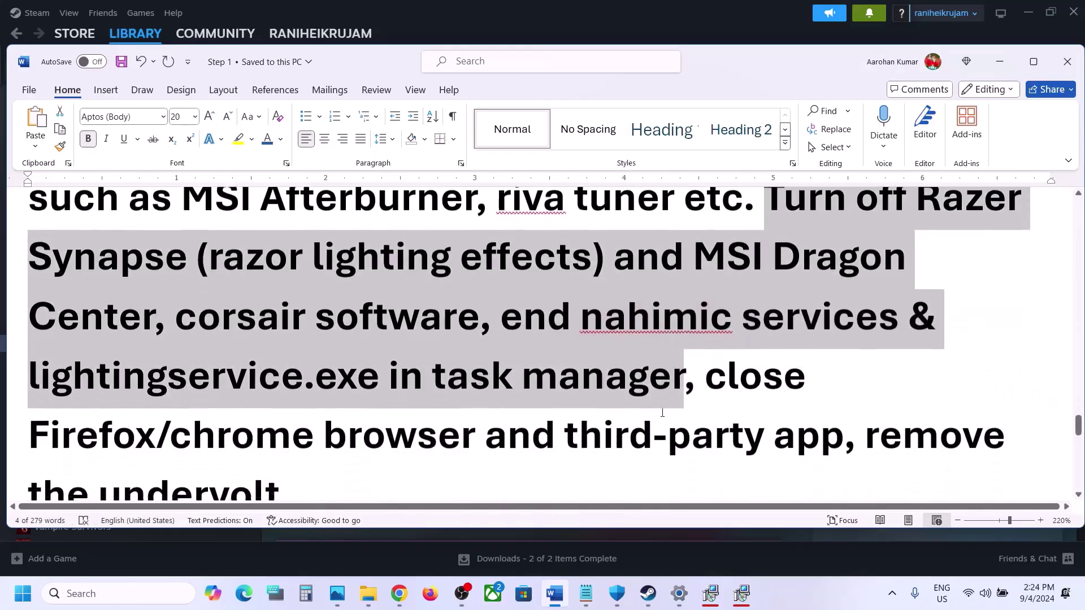
{"action": "left_click_drag", "start_coordinate": [713, 366], "coordinate": [772, 423]}
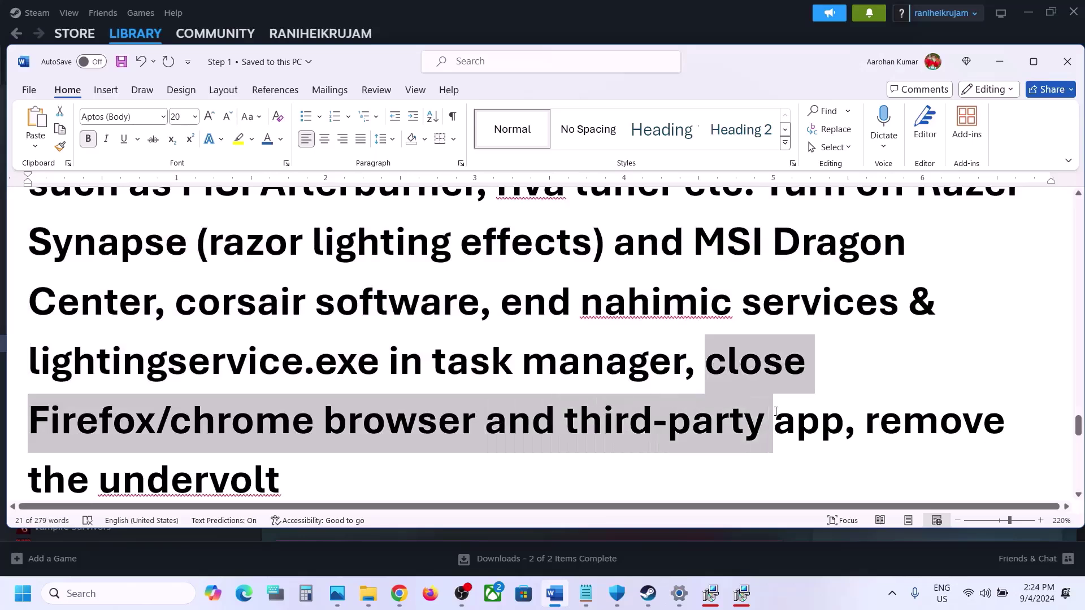
{"action": "scroll", "coordinate": [774, 411], "scroll_direction": "down", "scroll_amount": 2}
{"action": "left_click_drag", "start_coordinate": [877, 311], "coordinate": [968, 359]}
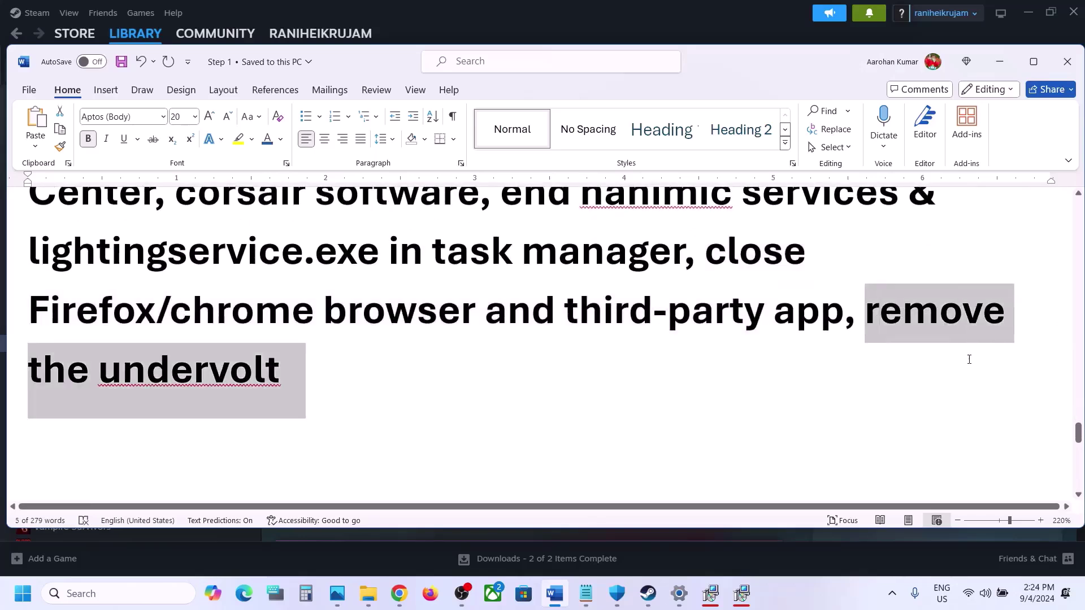
Step: Go to Step 13 of the Word notes and highlight its title, Increase the Virtual Memory
{"action": "scroll", "coordinate": [582, 383], "scroll_direction": "down", "scroll_amount": 1}
{"action": "scroll", "coordinate": [582, 384], "scroll_direction": "down", "scroll_amount": 2}
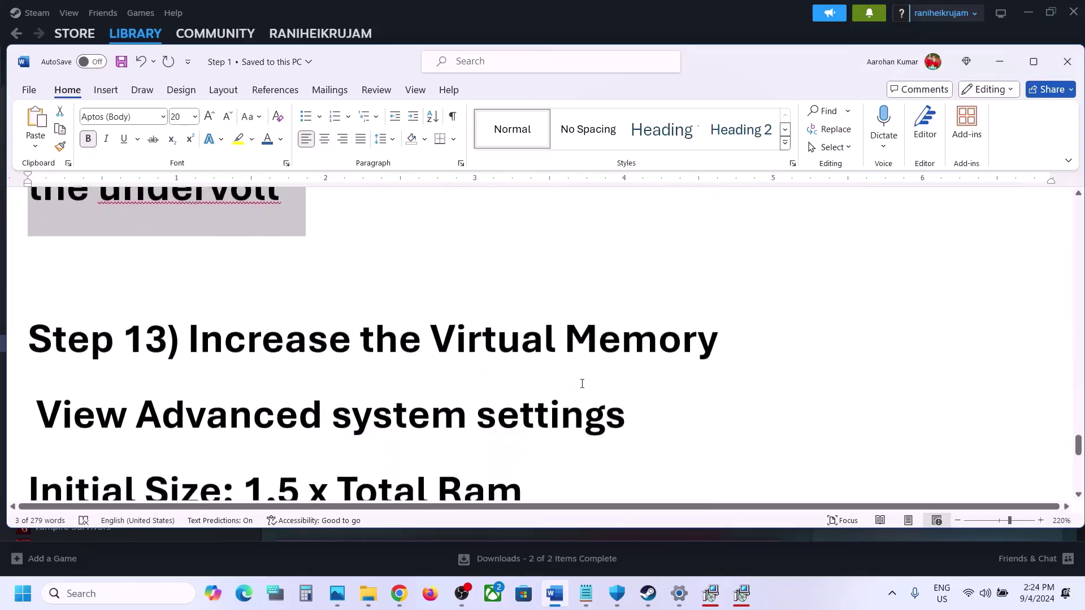
{"action": "left_click_drag", "start_coordinate": [189, 339], "coordinate": [718, 342]}
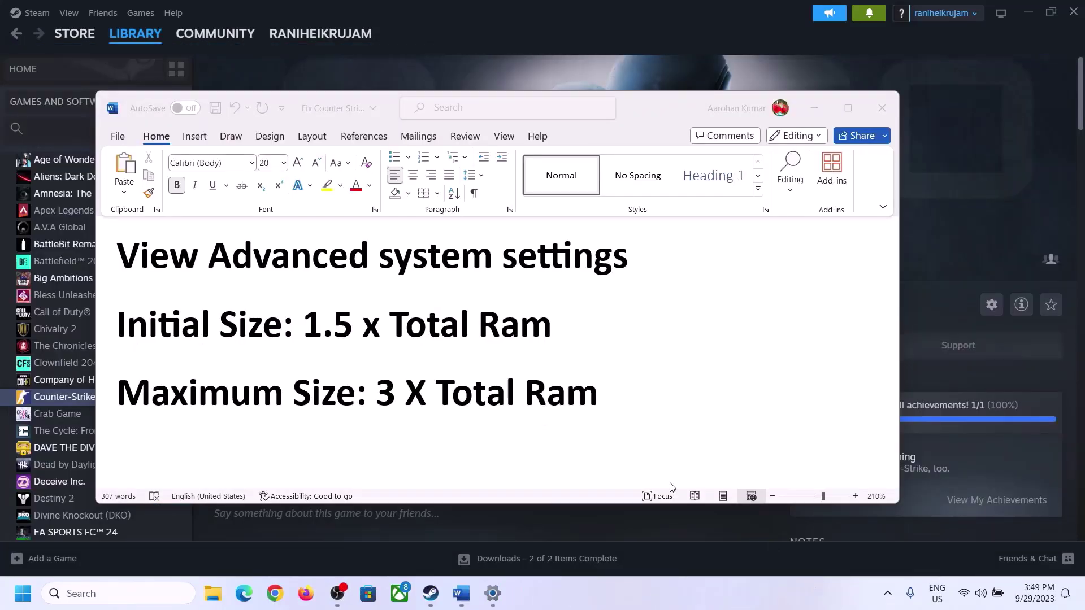
Step: Copy "View Advanced system settings" from the Word notes and use it in Windows search to open that control panel item
{"action": "left_click", "coordinate": [132, 260]}
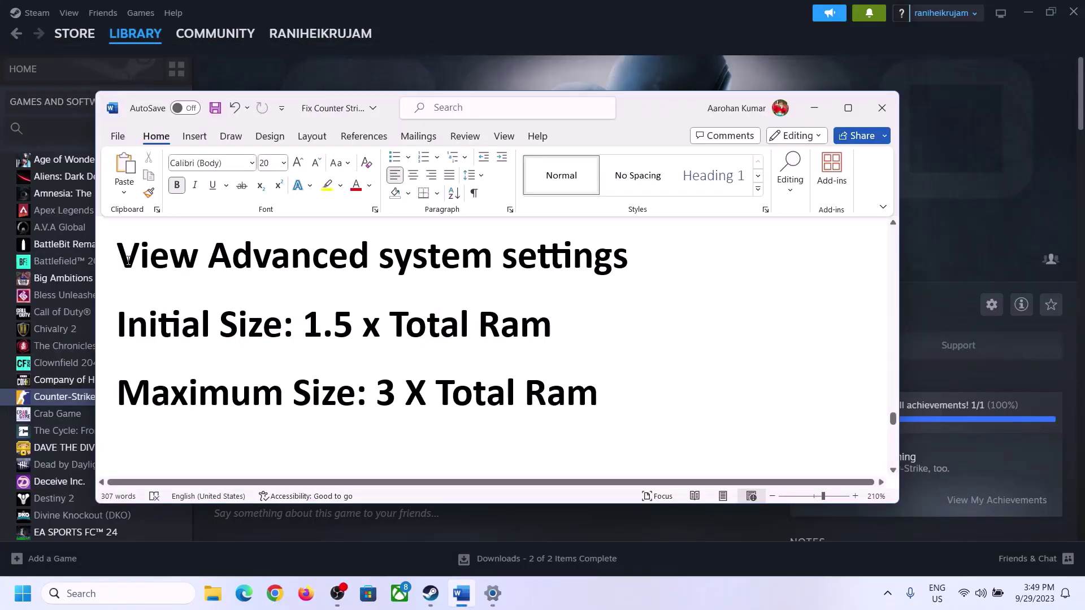
{"action": "left_click_drag", "start_coordinate": [129, 260], "coordinate": [602, 268]}
{"action": "key", "text": "ctrl+c"}
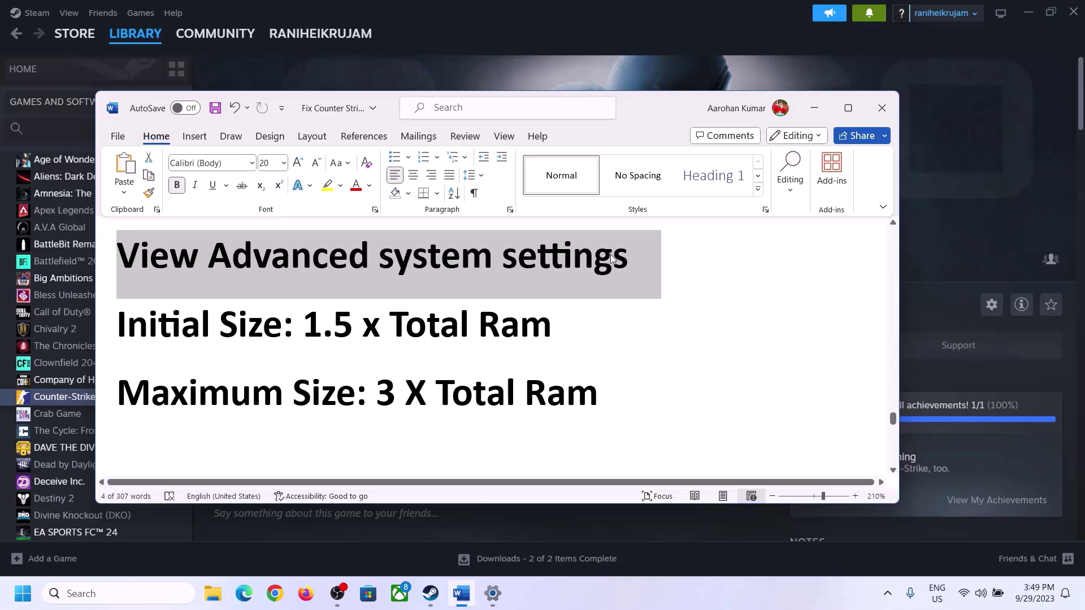
{"action": "left_click", "coordinate": [129, 593]}
{"action": "key", "text": "ctrl+v"}
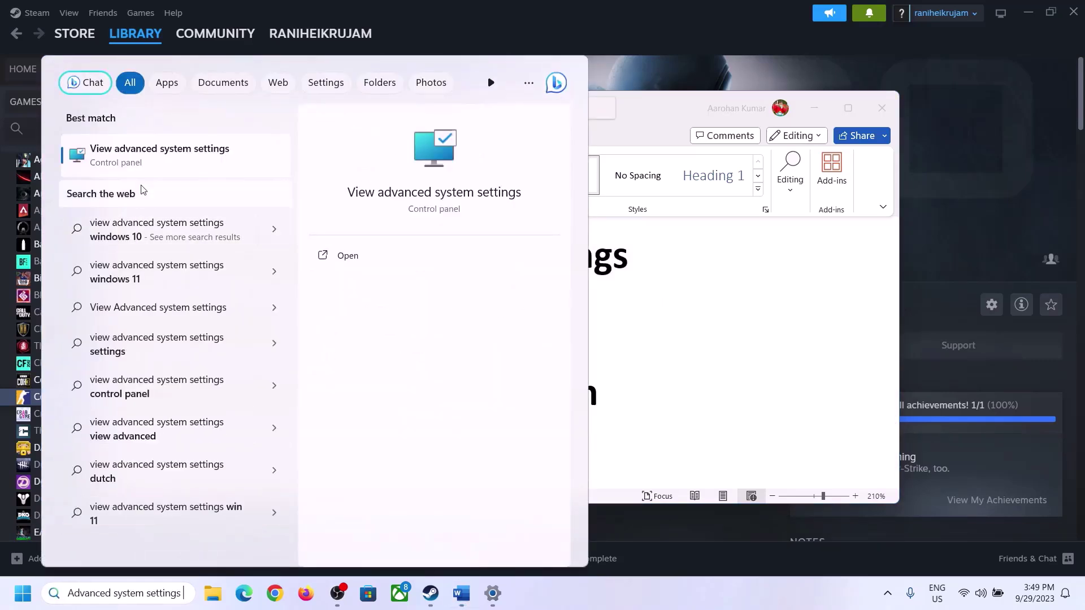
{"action": "left_click", "coordinate": [152, 164]}
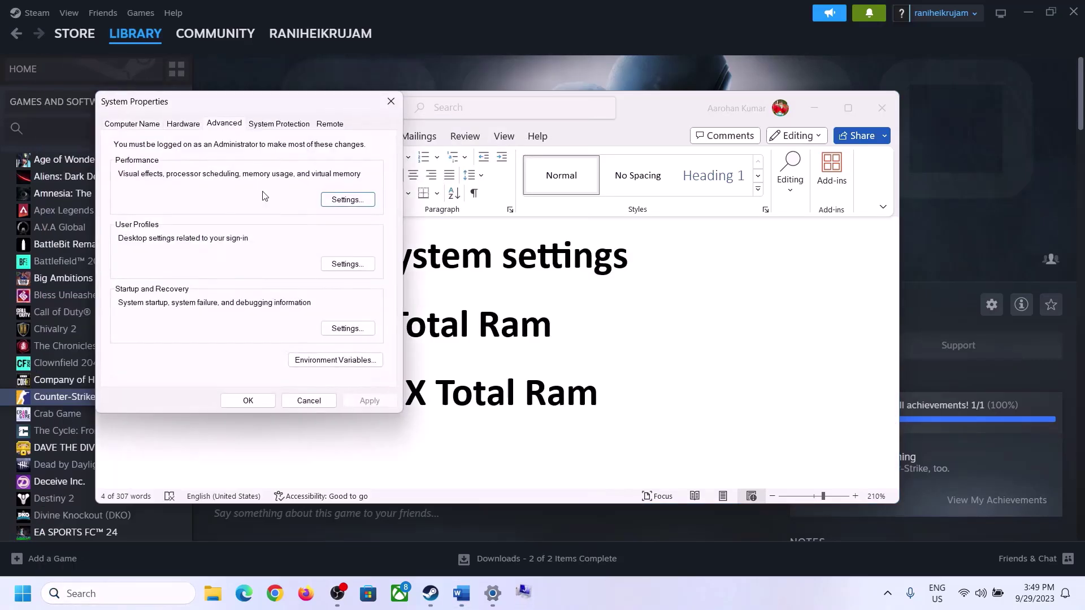
Step: Move System Properties clear of the screen edge and open the Virtual Memory settings from the advanced performance options
{"action": "left_click_drag", "start_coordinate": [227, 112], "coordinate": [485, 193]}
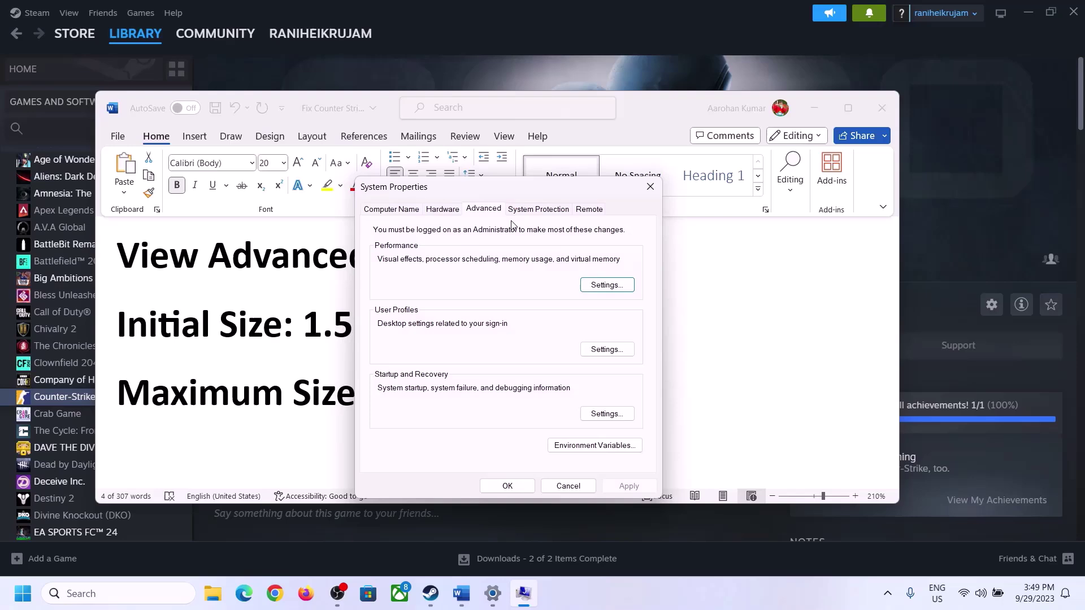
{"action": "left_click", "coordinate": [608, 287]}
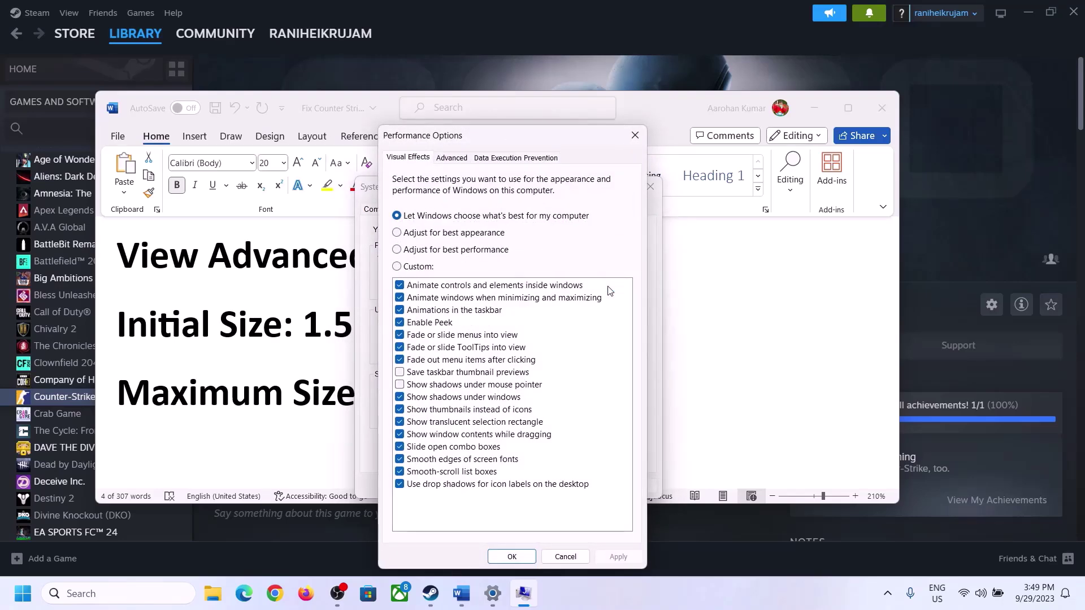
{"action": "left_click", "coordinate": [457, 163]}
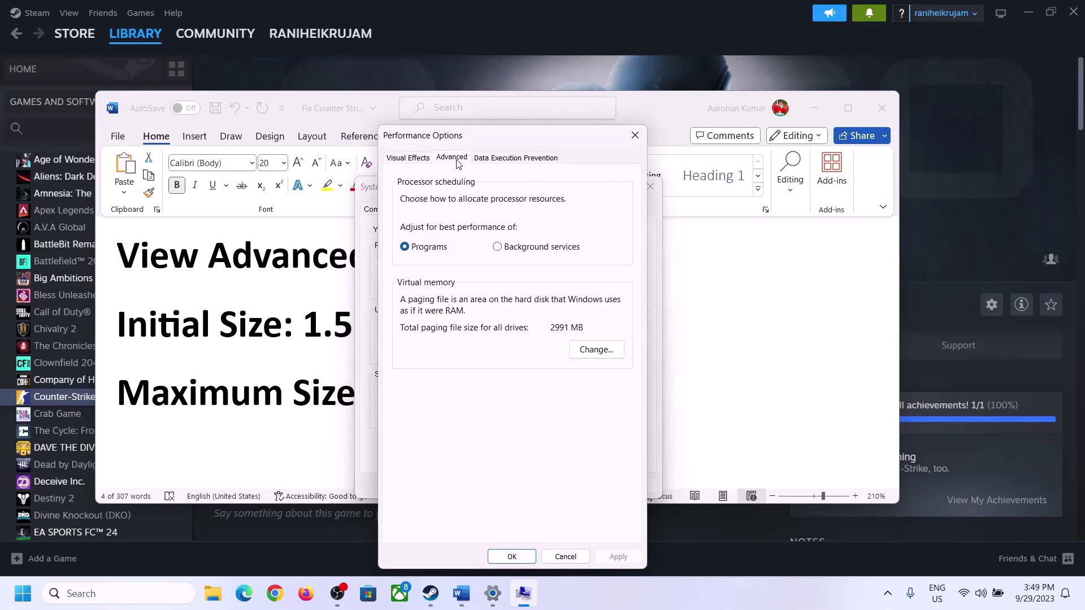
{"action": "left_click", "coordinate": [601, 351]}
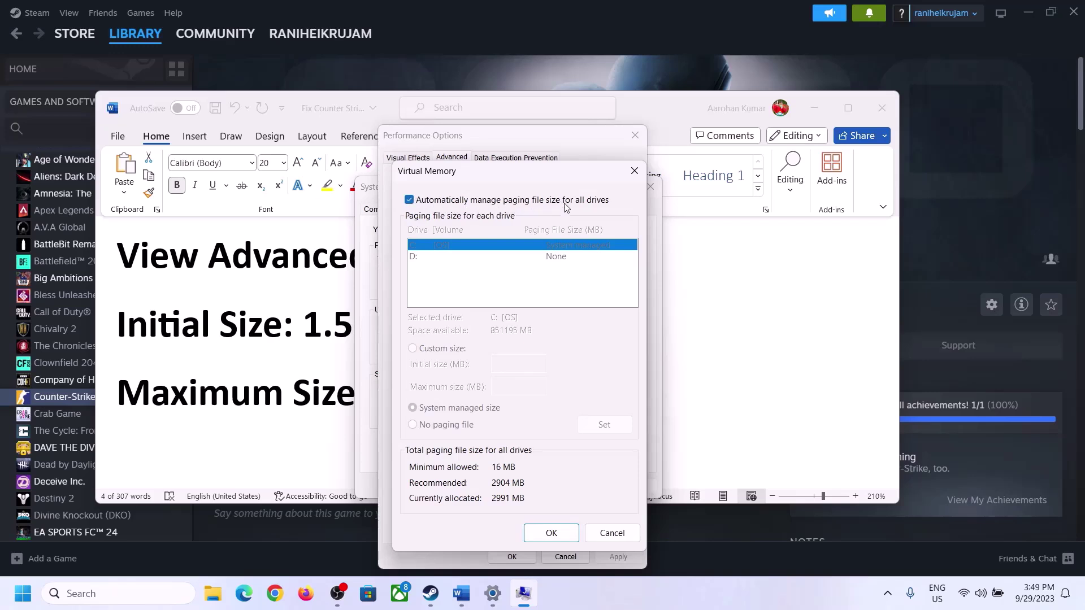
Step: Turn off automatic paging file management for all drives and choose a custom size for drive C
{"action": "left_click", "coordinate": [410, 200]}
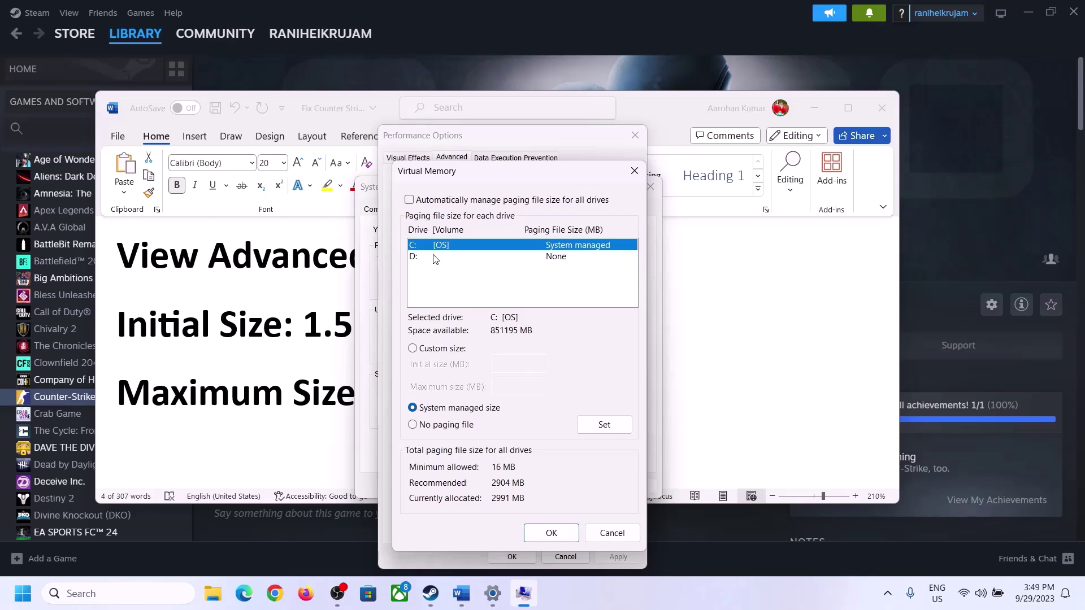
{"action": "left_click", "coordinate": [429, 239]}
{"action": "left_click", "coordinate": [413, 349]}
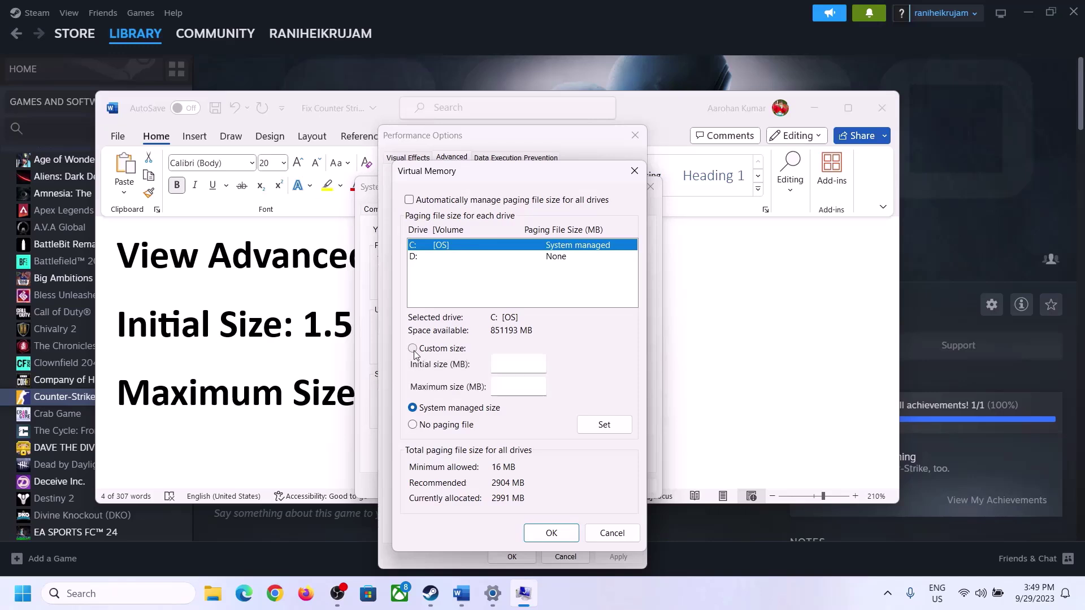
Step: Select the initial paging file size for entry and highlight the "1.5 x Total Ram" rule in the Word notes
{"action": "left_click", "coordinate": [521, 364]}
{"action": "left_click", "coordinate": [306, 342]}
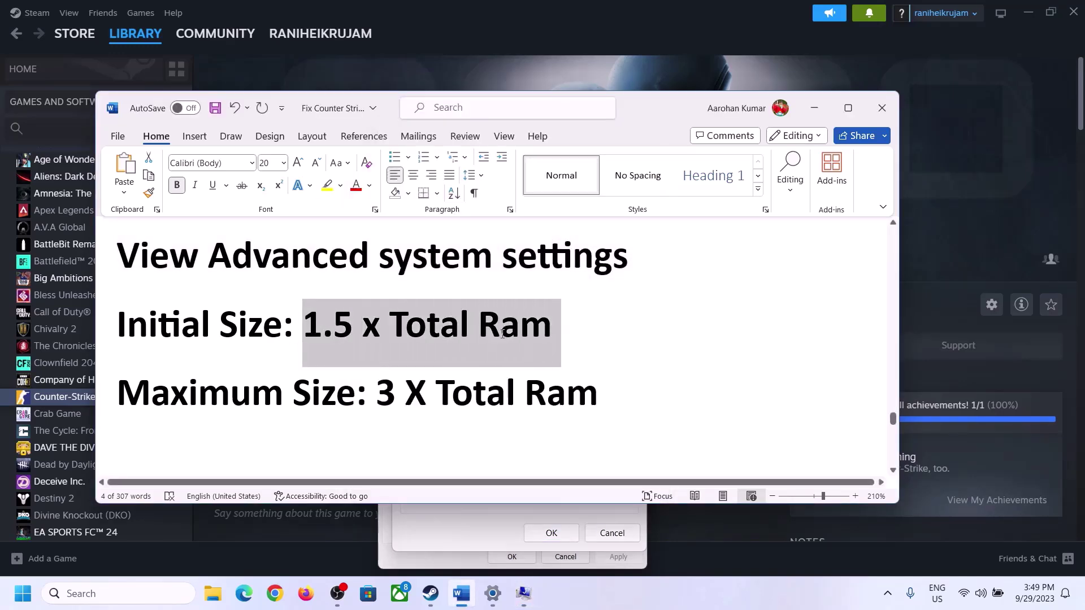